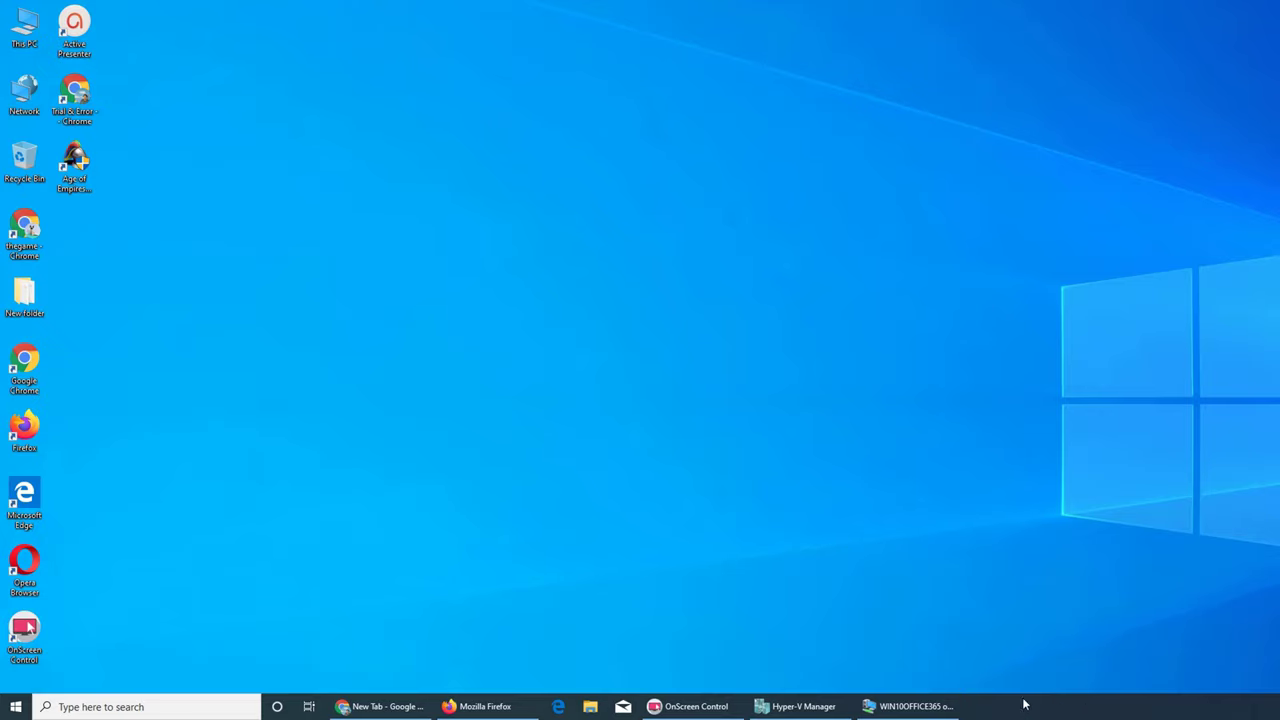
- Bring up the WIN10OFFICE365 virtual machine, launch Firefox inside it and preview its taskbar thumbnail
left_click(940, 706)
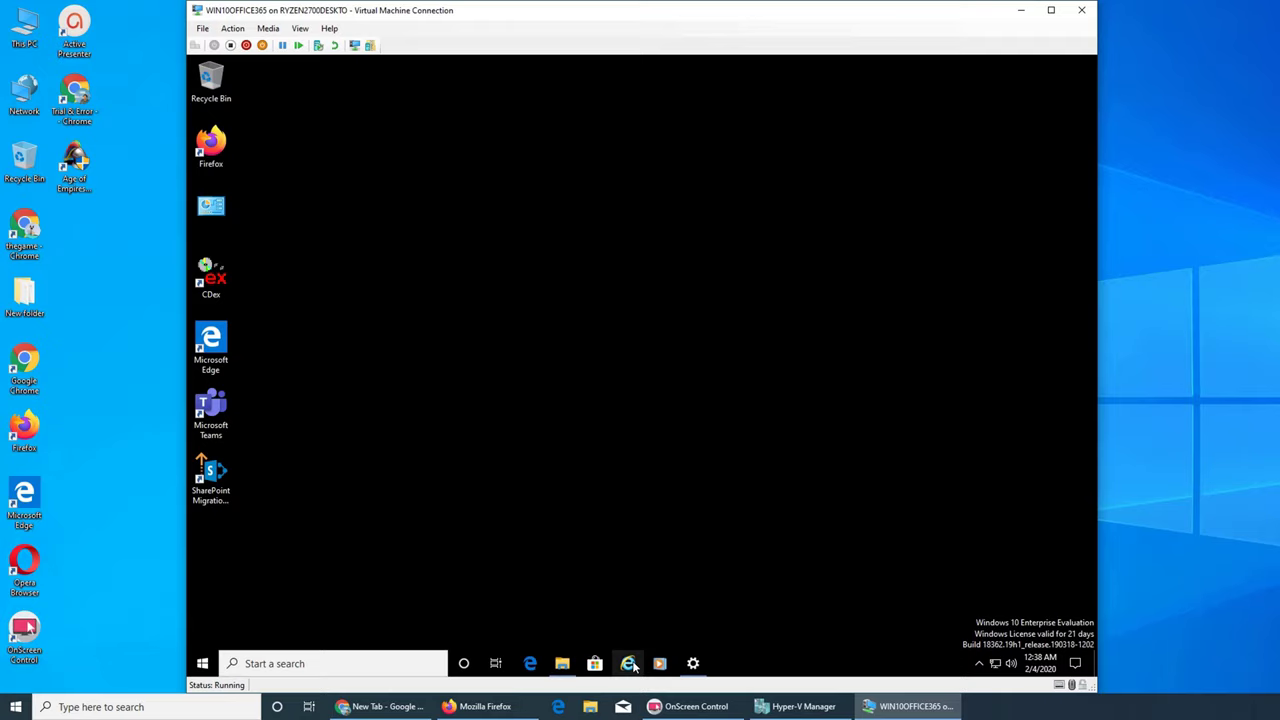
double_click(210, 145)
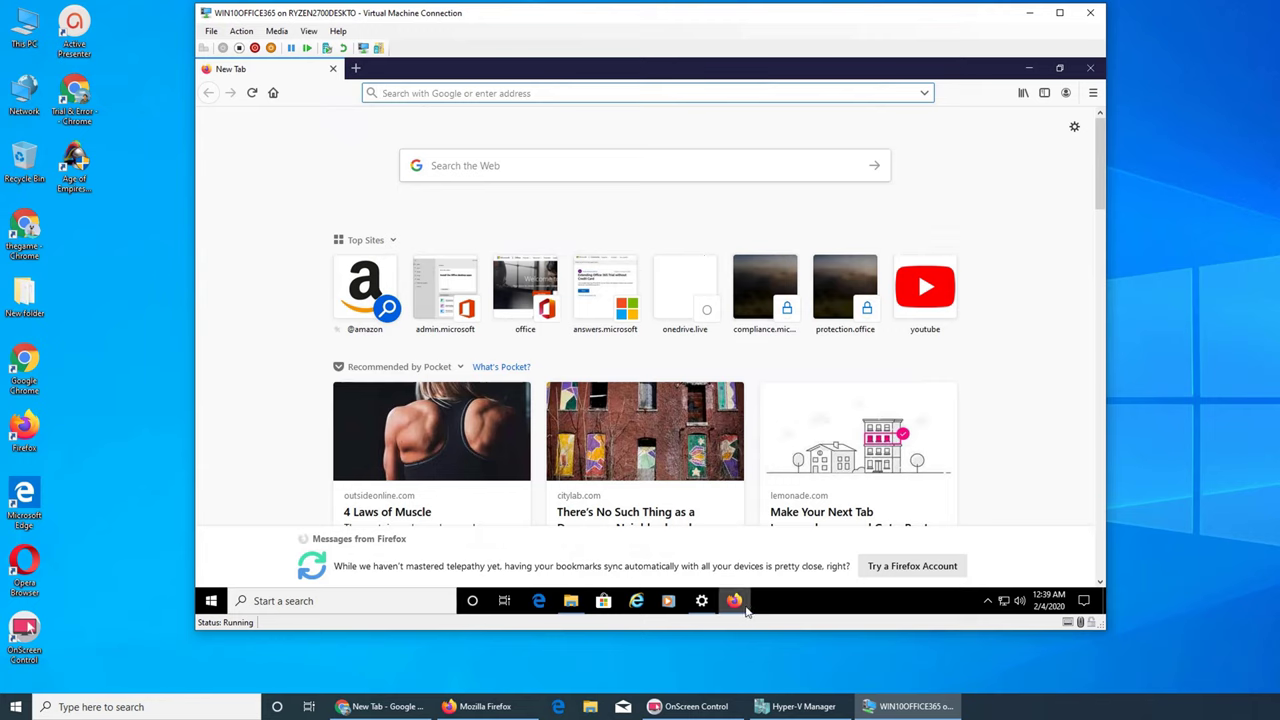
mouse_move(737, 609)
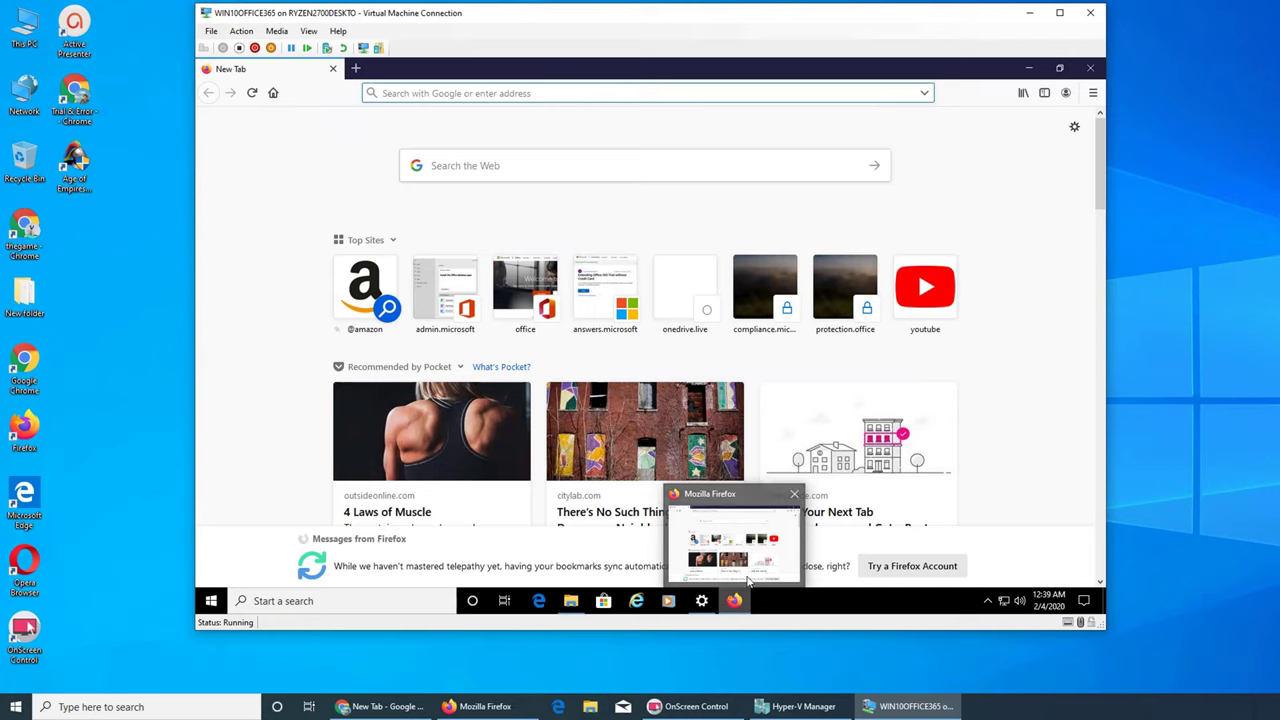
left_click(824, 603)
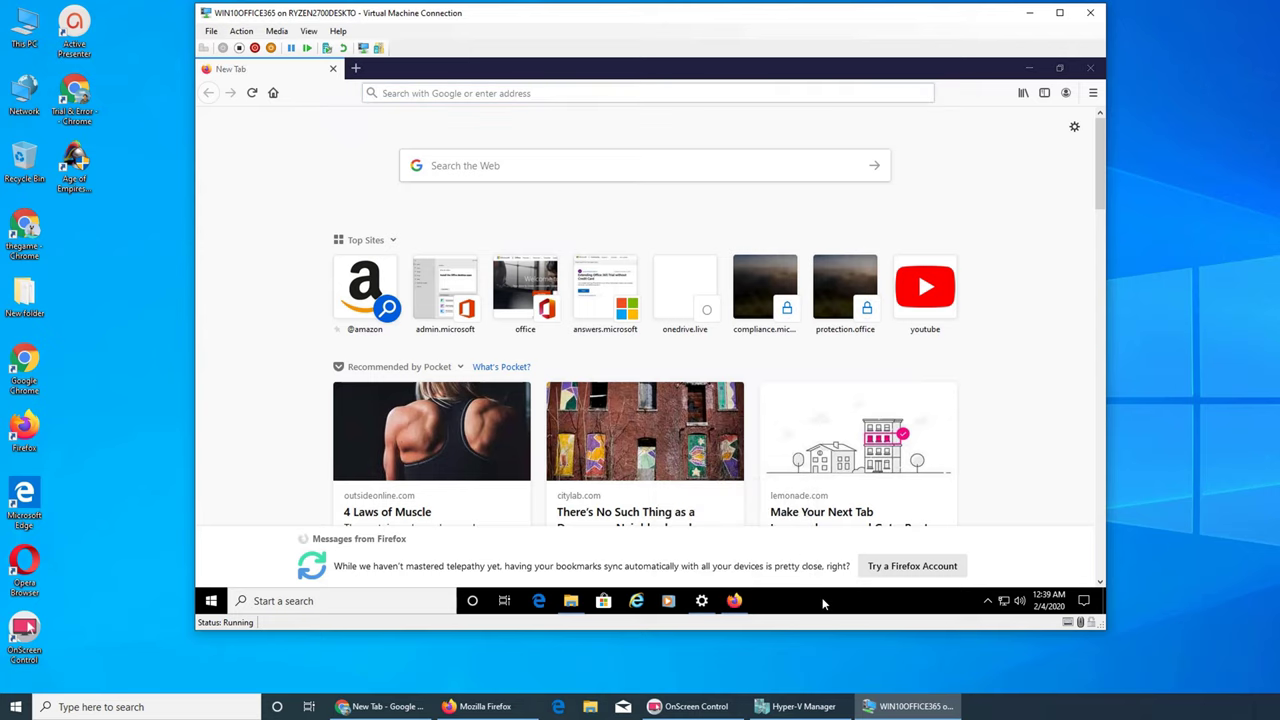
- Open a second Firefox window in the virtual machine and load msn.com in it
left_click(1092, 92)
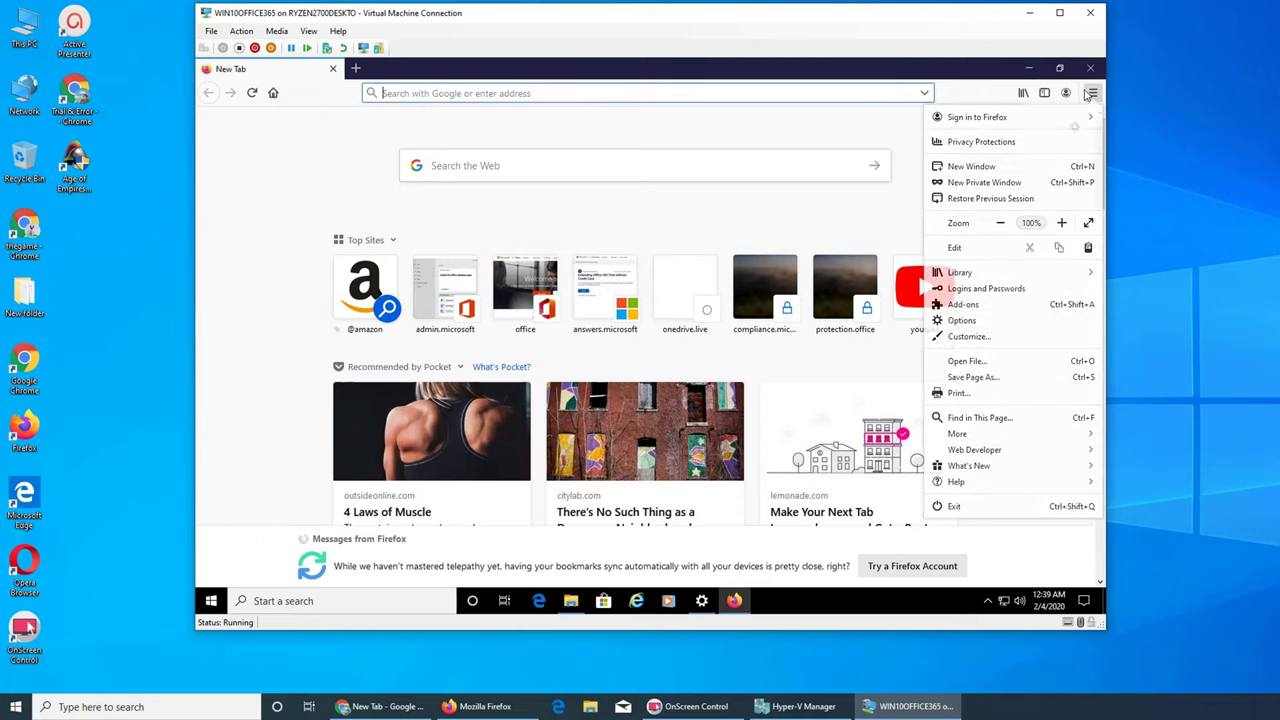
left_click(1022, 170)
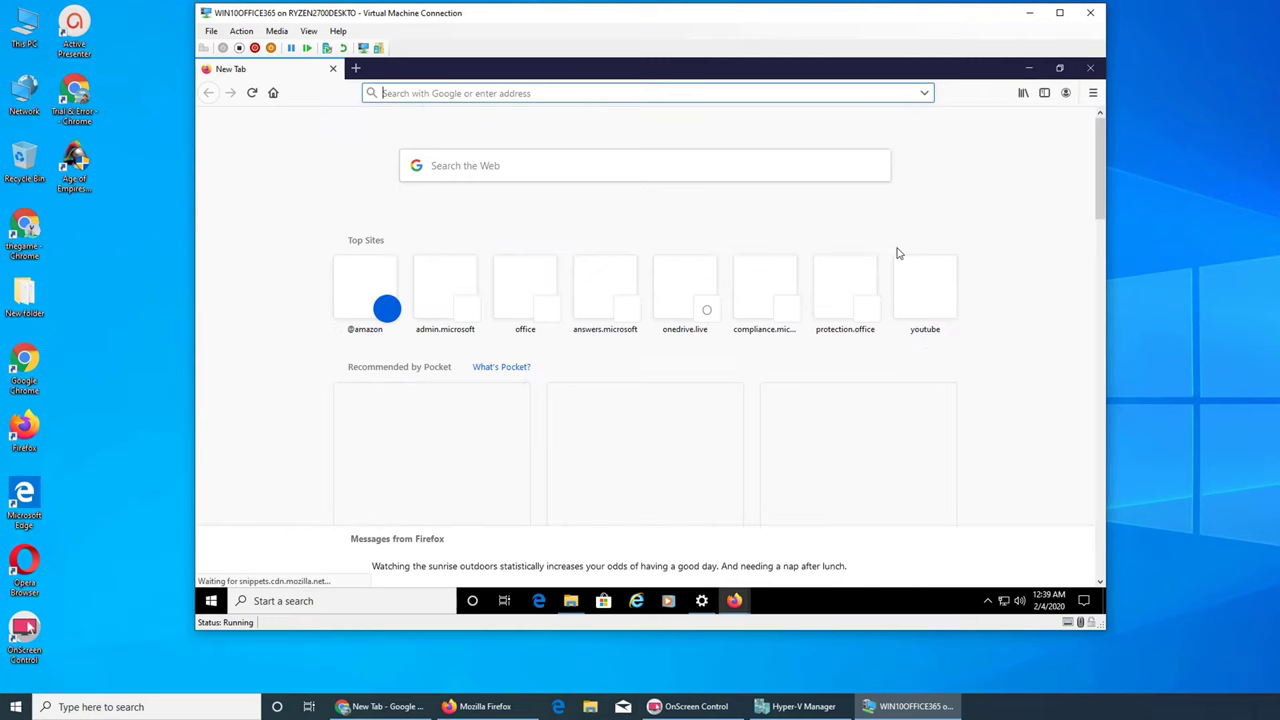
mouse_move(735, 601)
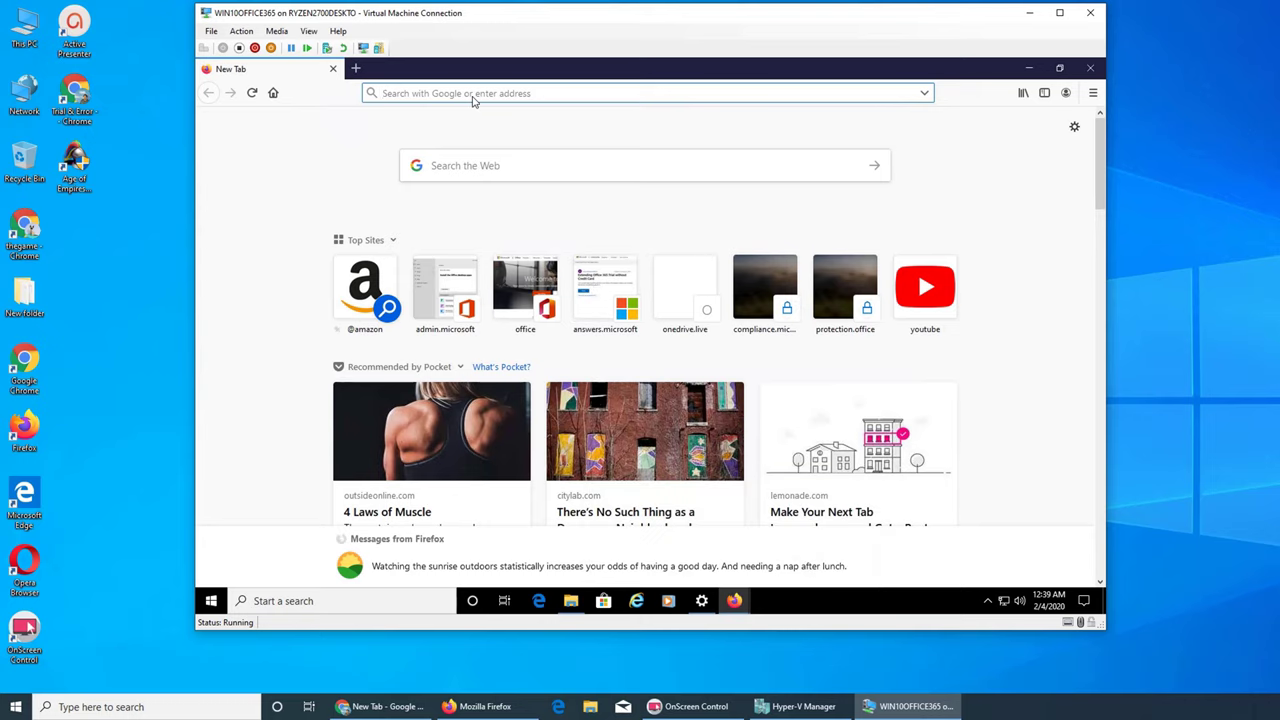
type("msn")
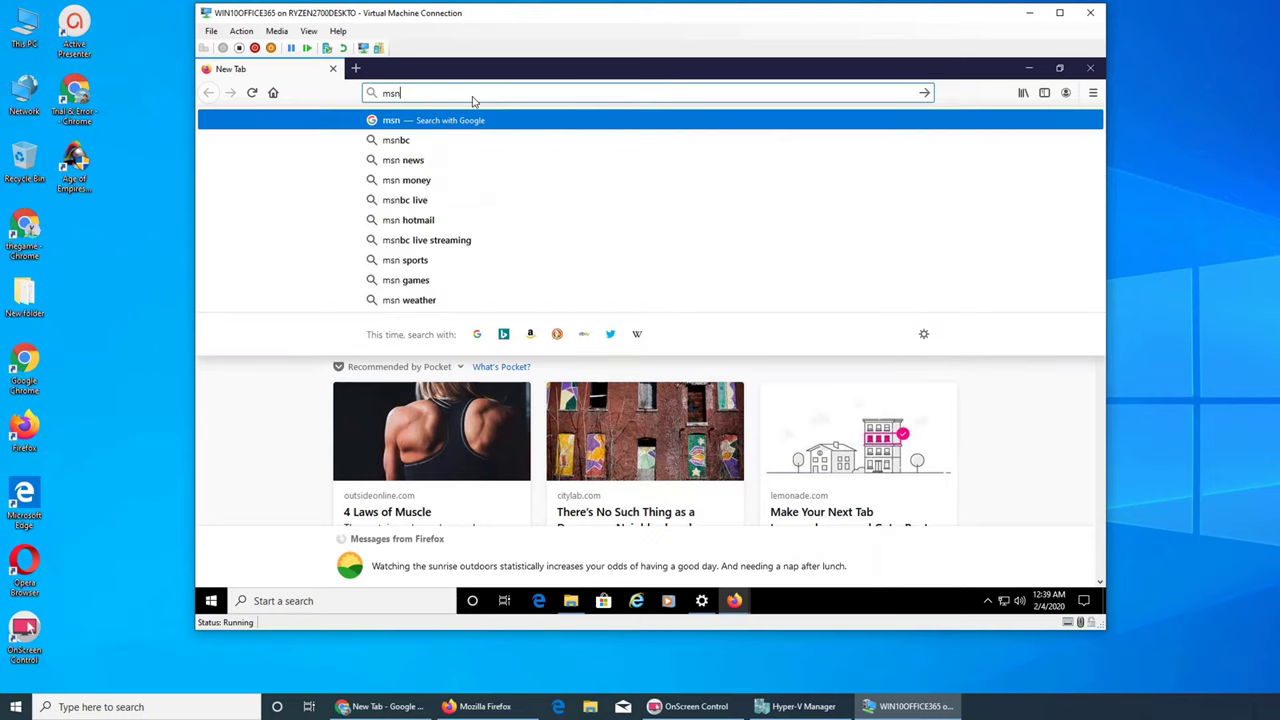
key("ctrl+Return")
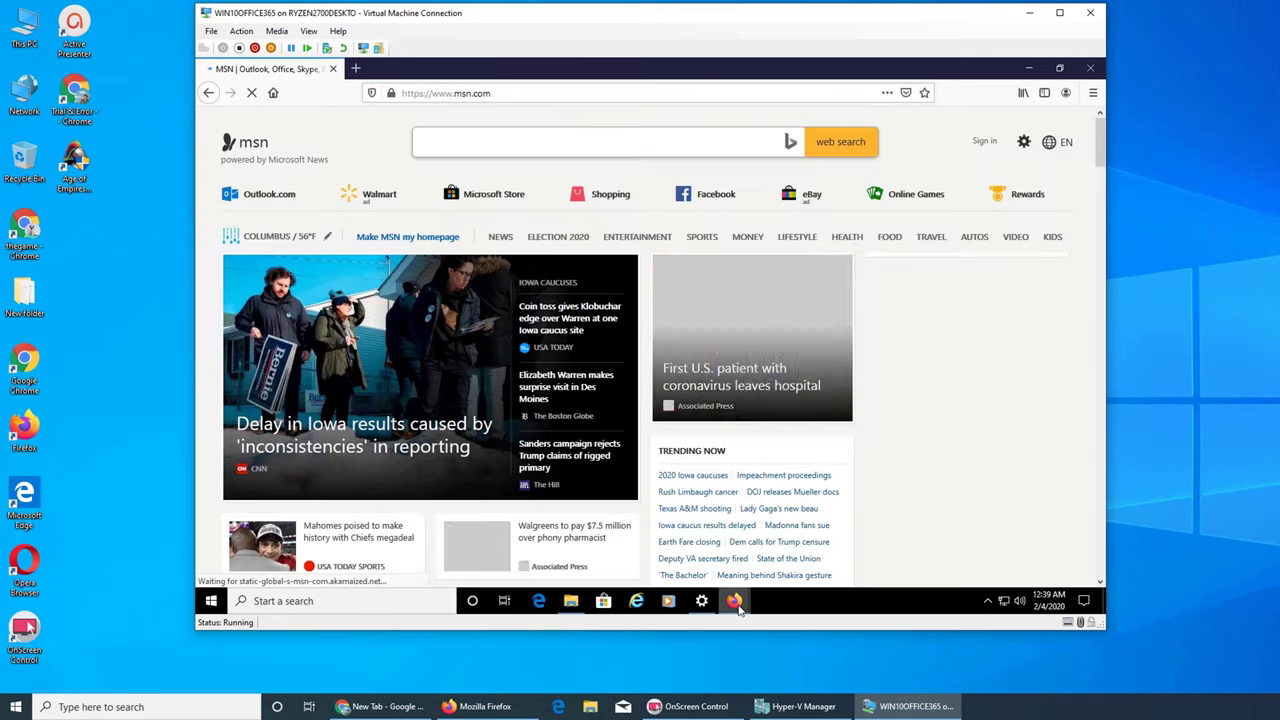
- Switch to the other, still blank Firefox window and load yahoo.com
left_click(650, 590)
left_click(546, 93)
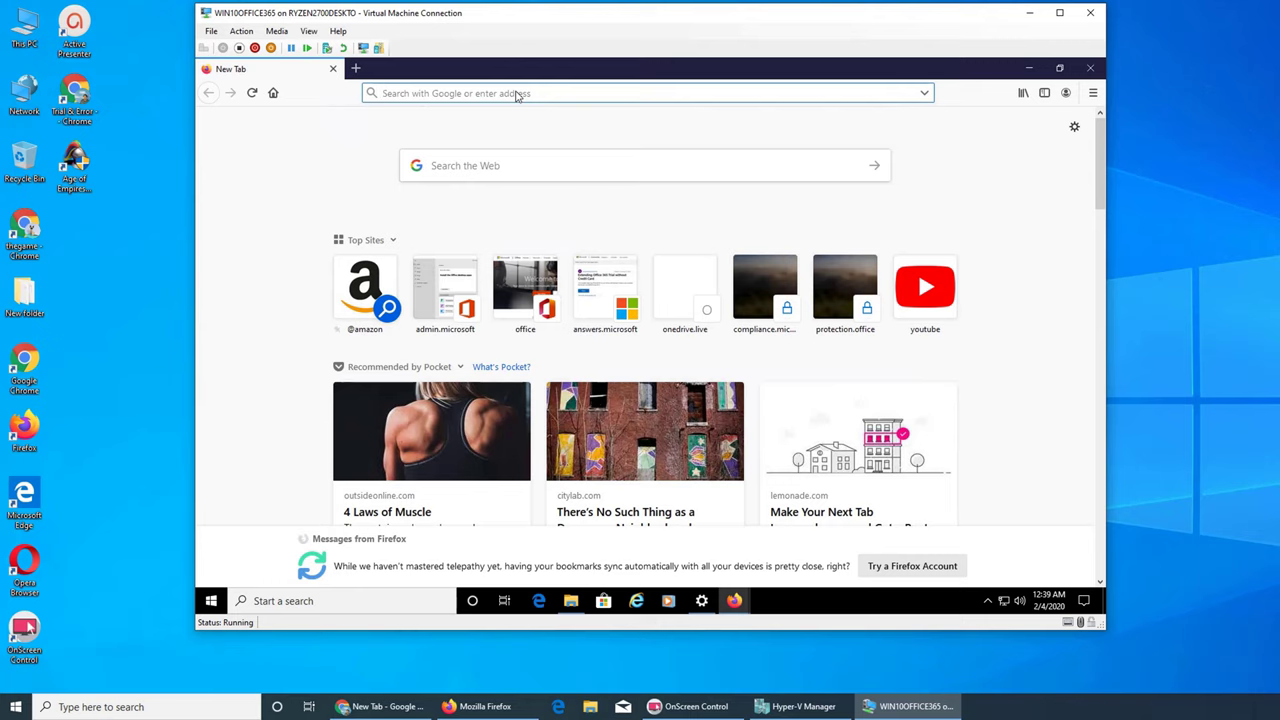
type("yahoo")
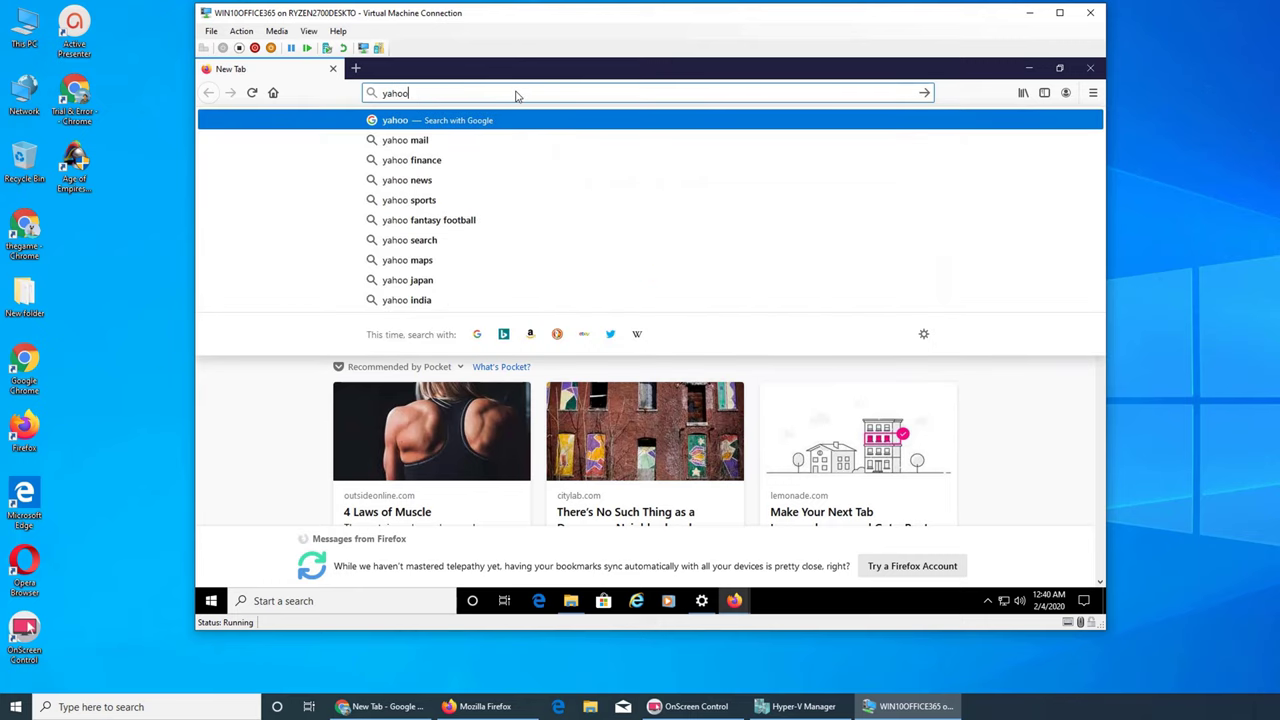
key("Return")
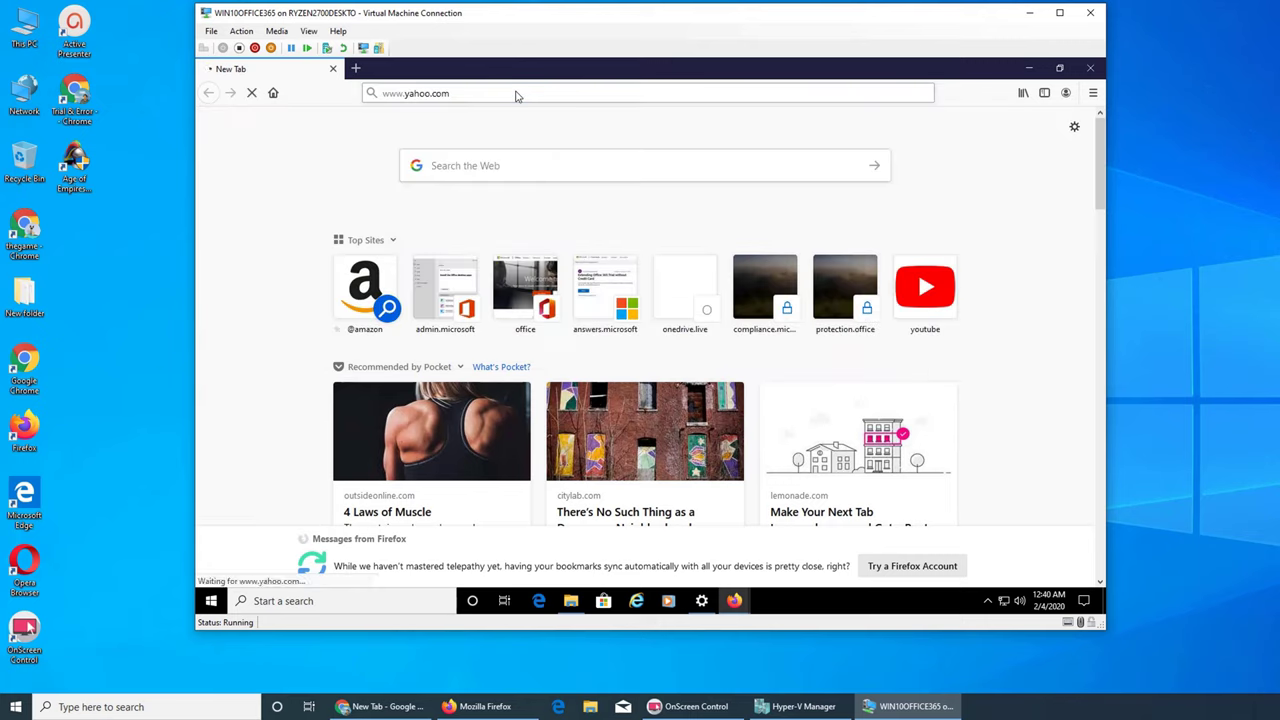
- Open a third Firefox window and load YouTube in it
left_click(1092, 93)
left_click(1045, 170)
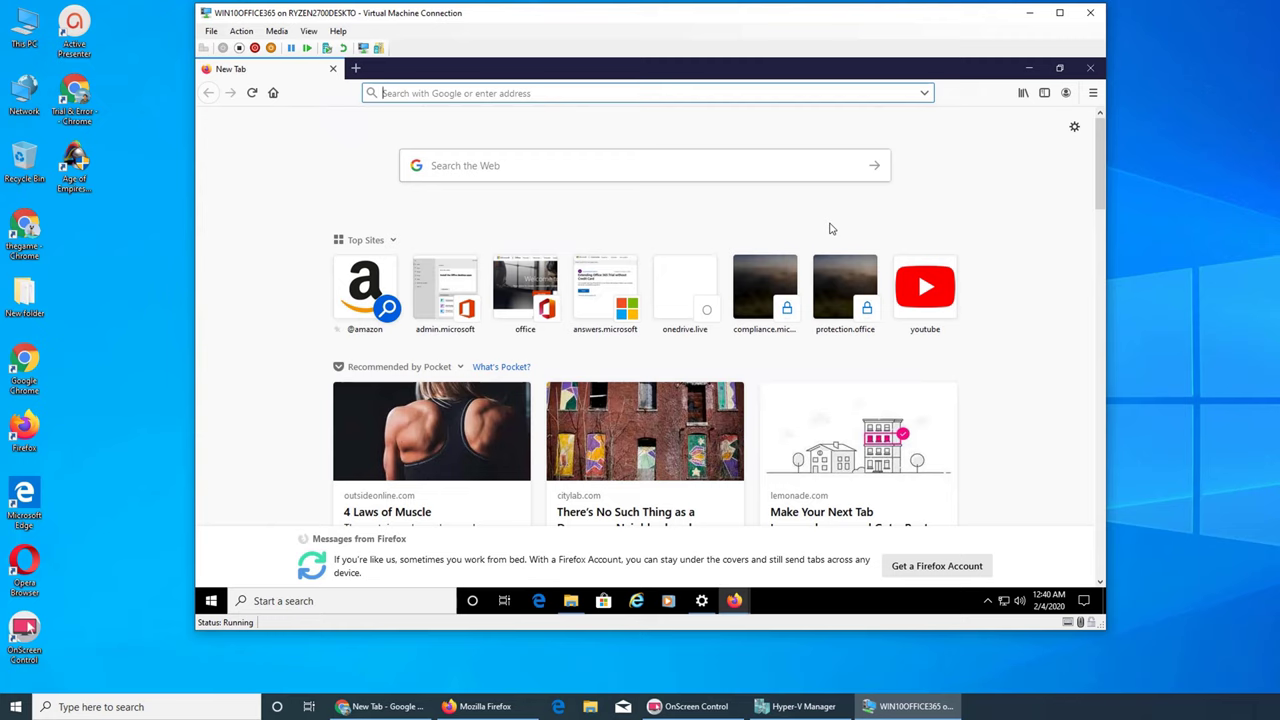
type("youtube")
key("Return")
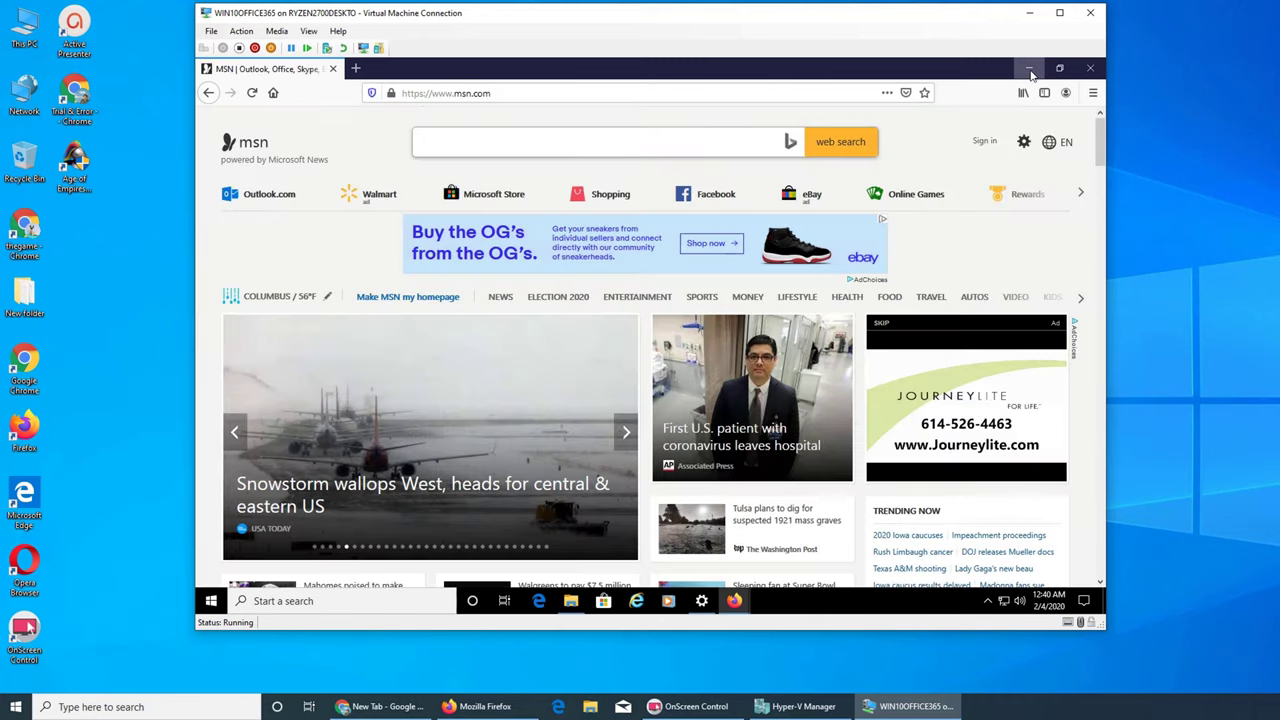
- Minimize the MSN window, bring up the Yahoo window from the grouped Firefox previews, and view the grouped thumbnails again
left_click(1030, 70)
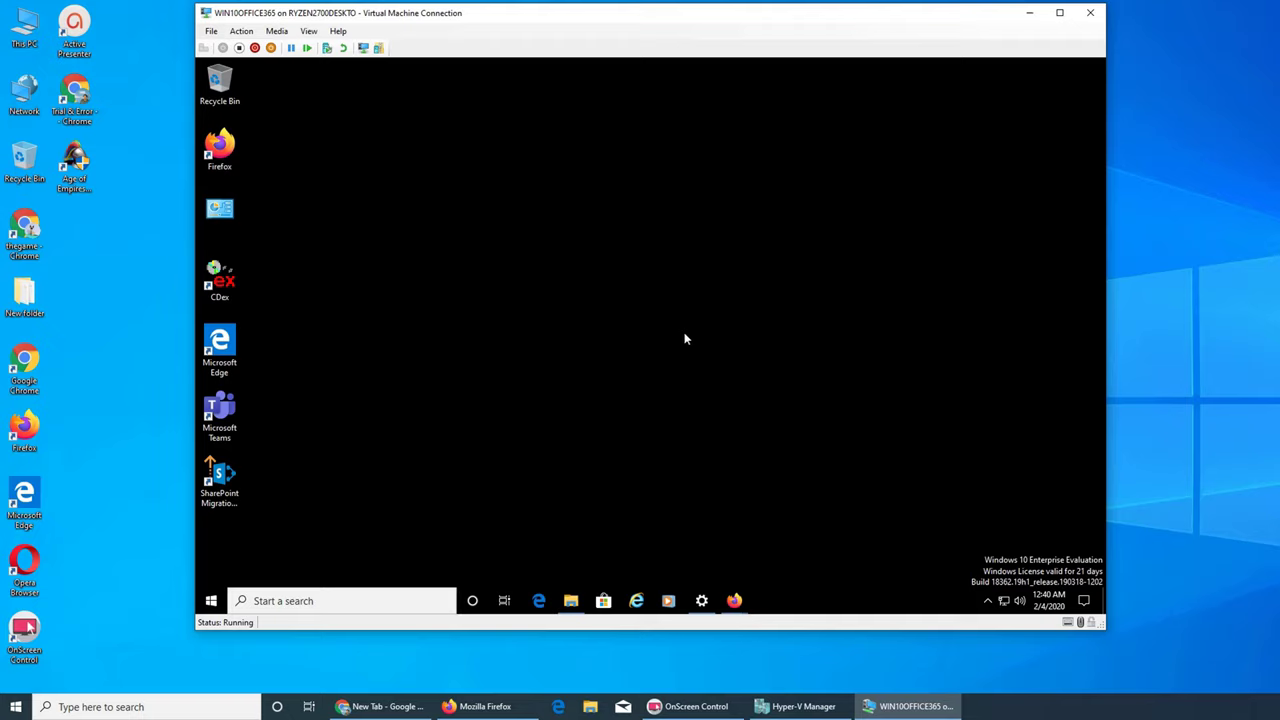
left_click(733, 600)
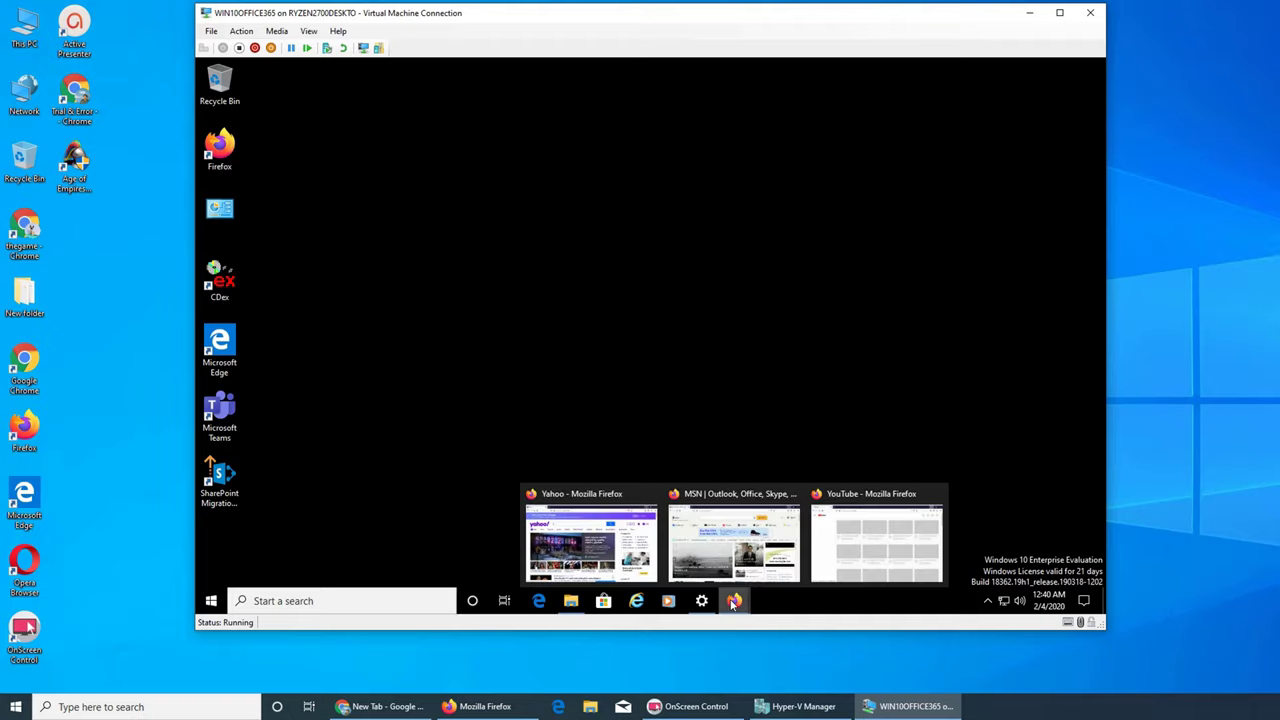
left_click(590, 530)
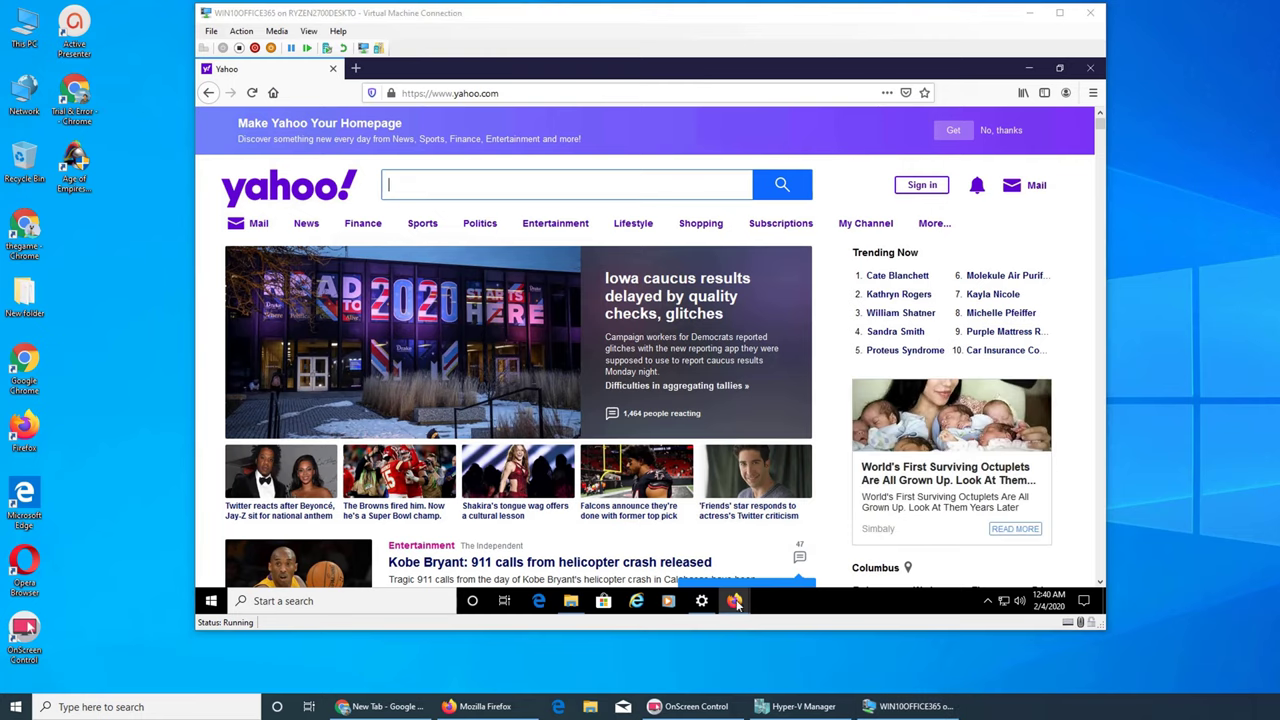
left_click(758, 18)
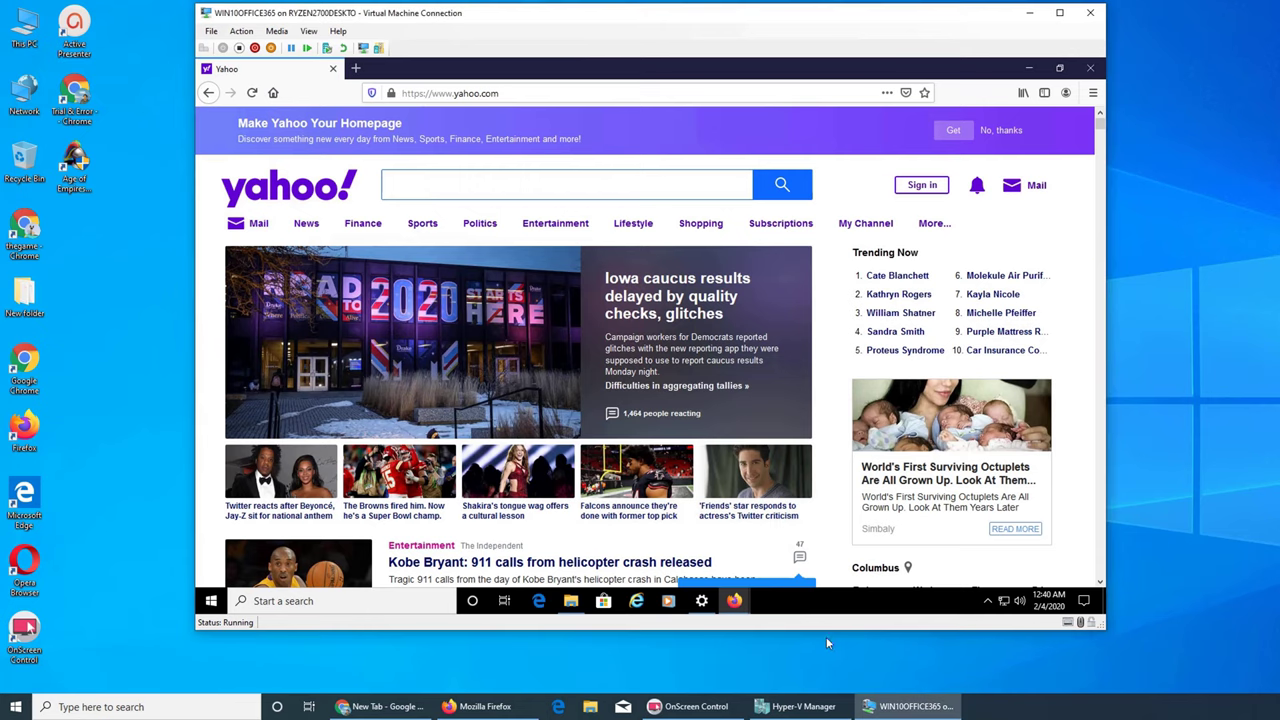
mouse_move(741, 609)
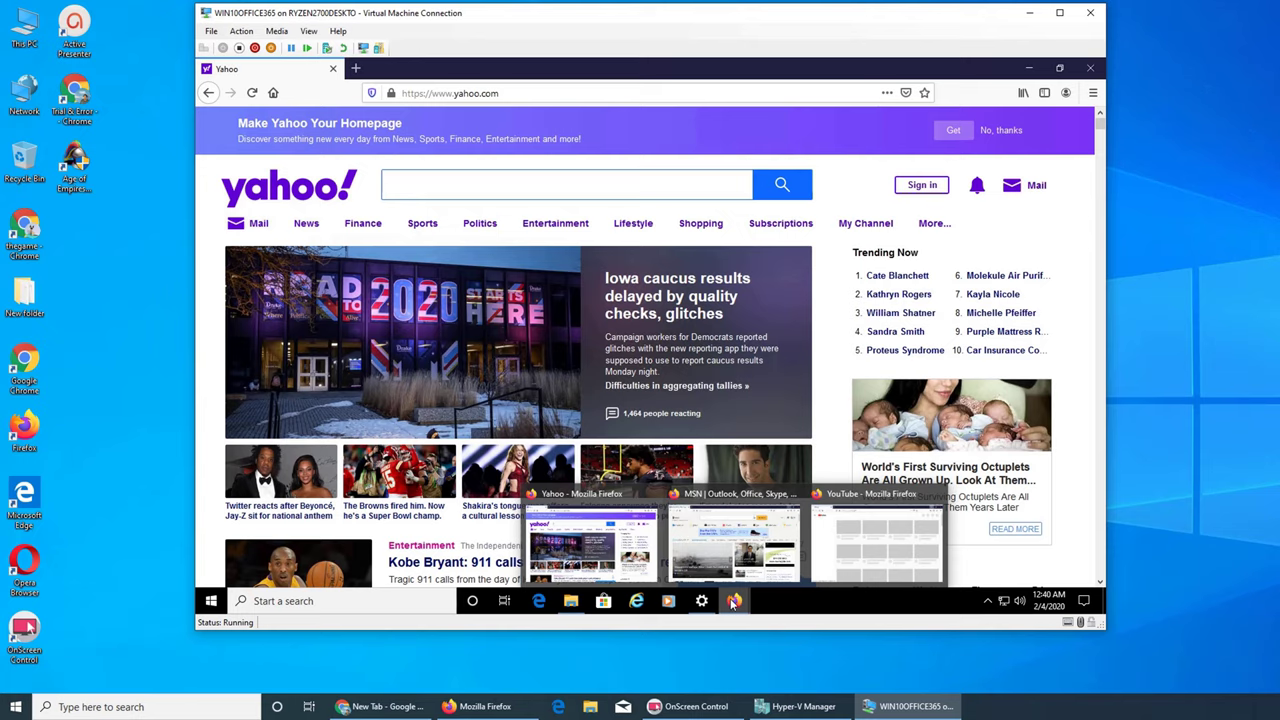
mouse_move(855, 526)
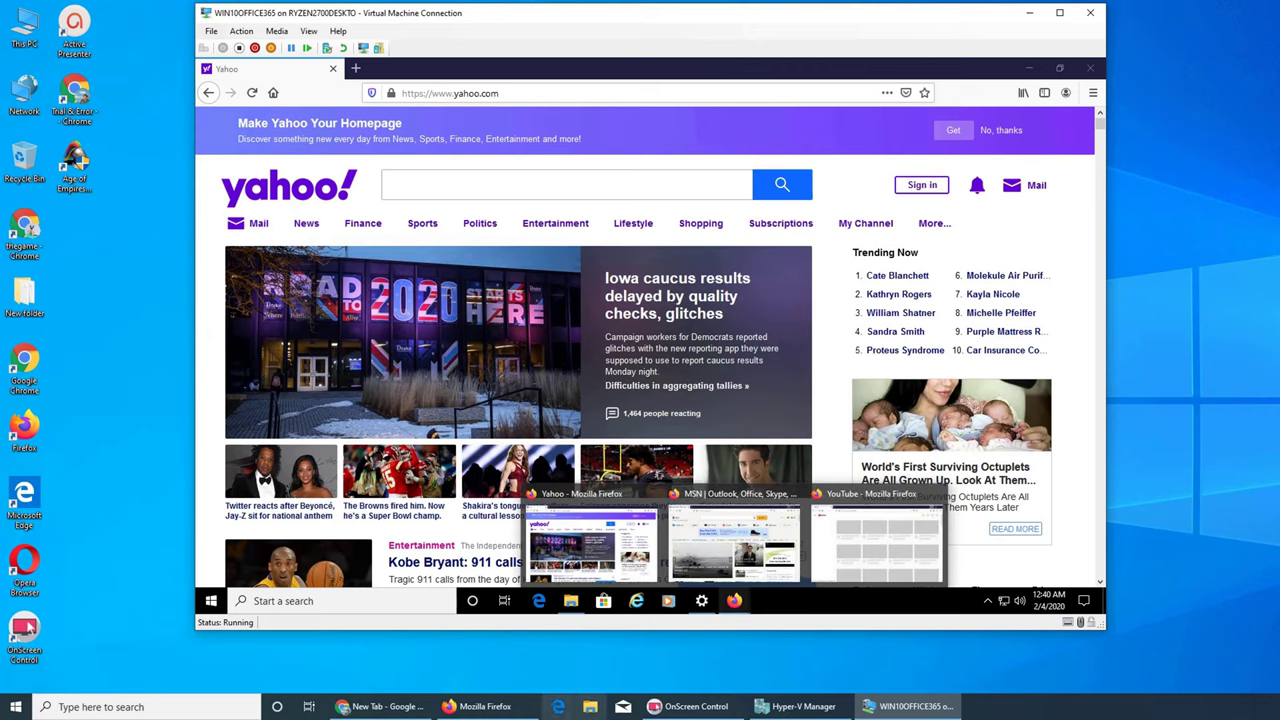
- Switch to the host computer's Firefox, load yahoo.com, minimize it and preview the labelled taskbar items
left_click(478, 704)
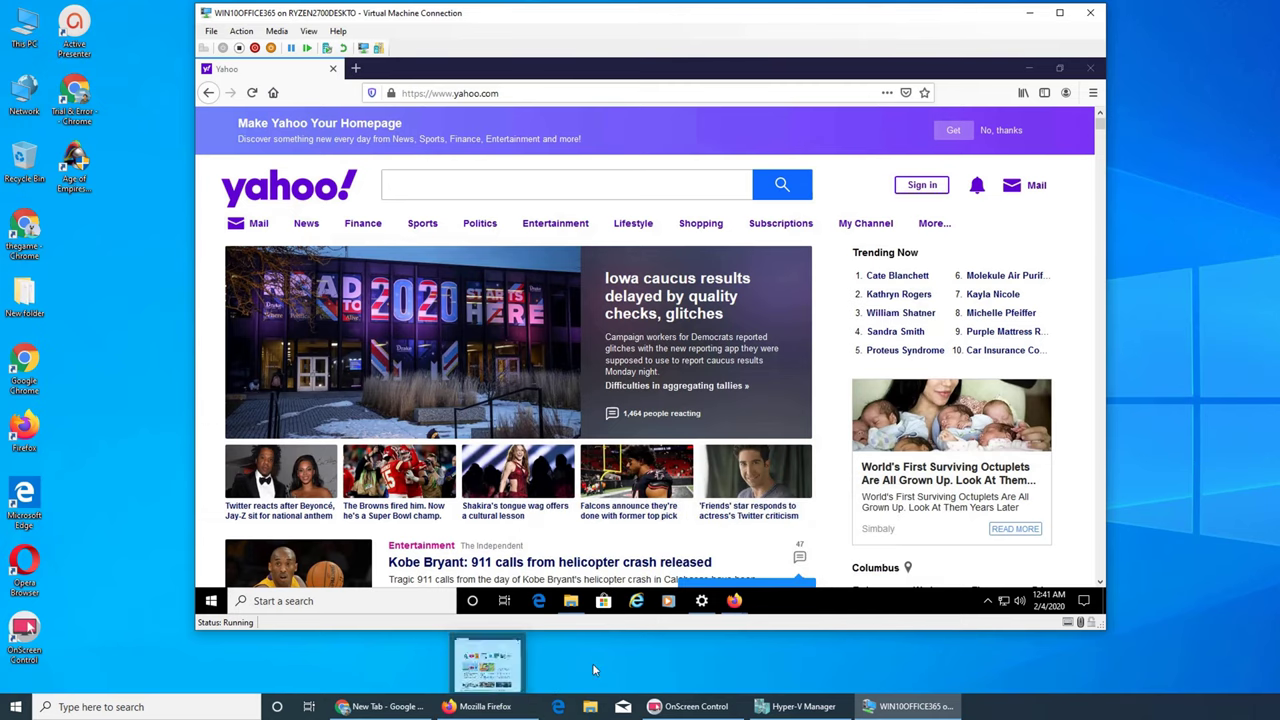
mouse_move(507, 714)
left_click(505, 713)
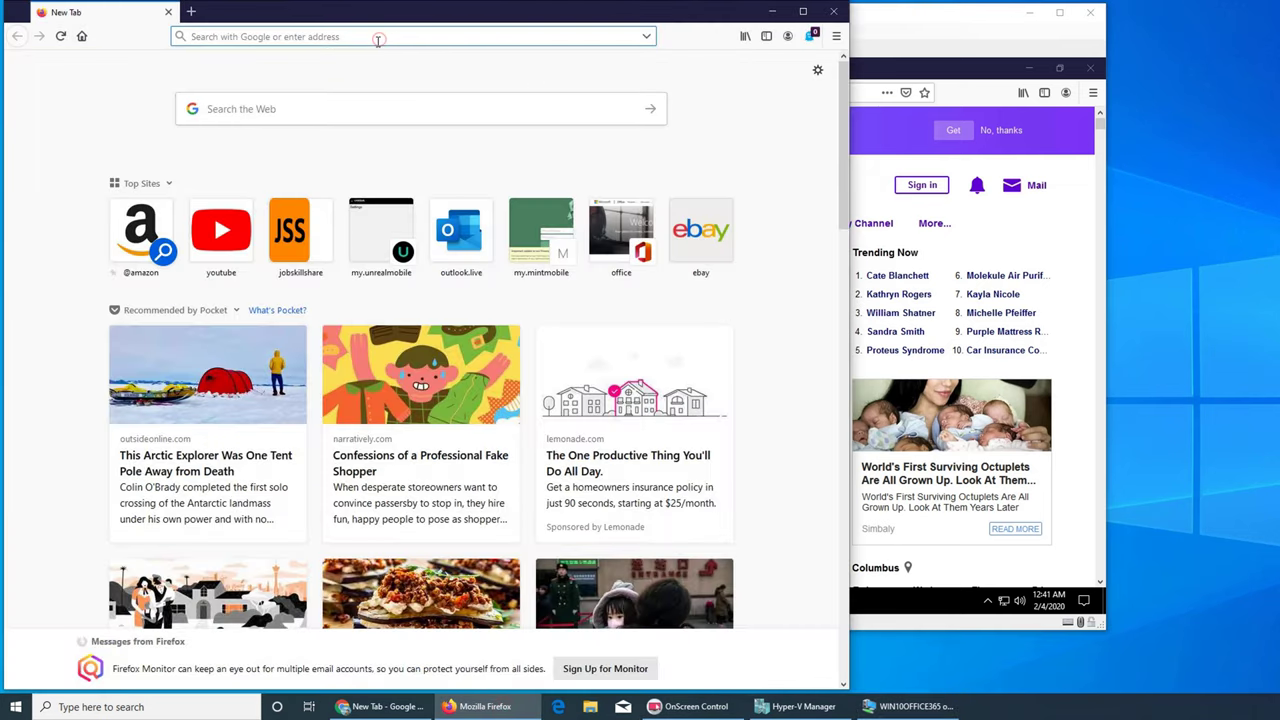
left_click(378, 37)
type("yahoo")
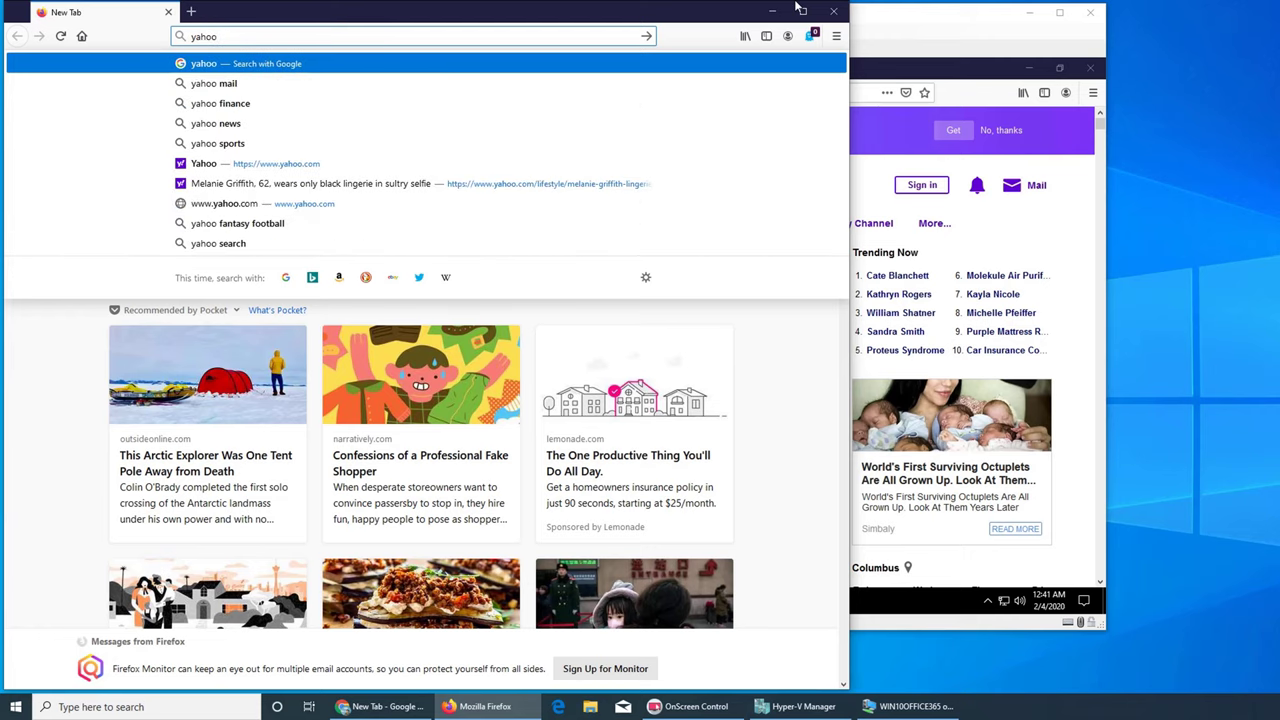
key("Return")
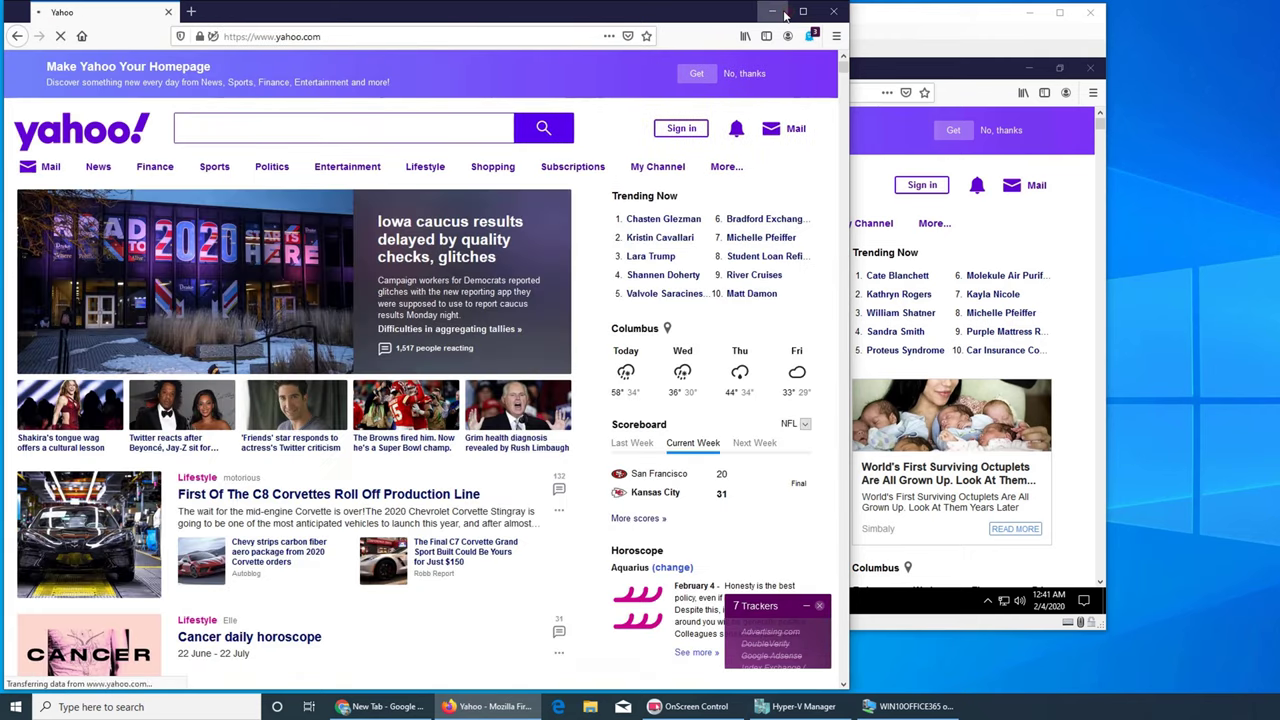
left_click(783, 12)
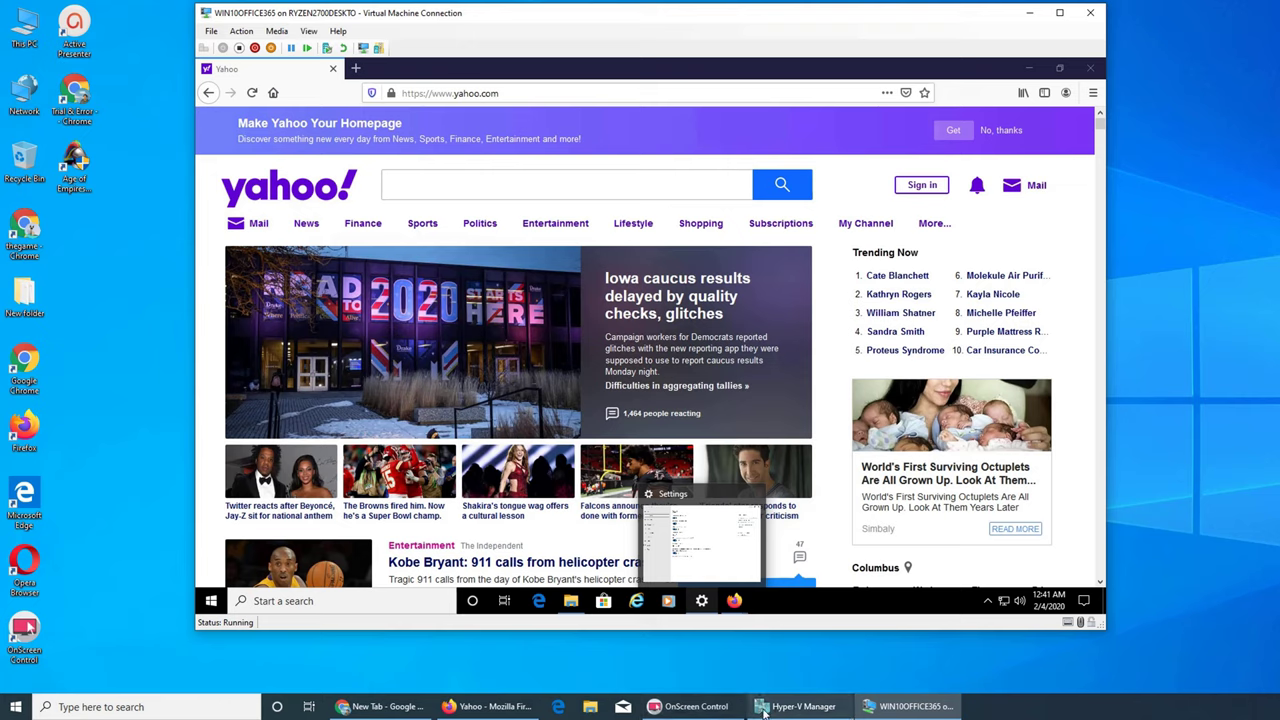
mouse_move(764, 712)
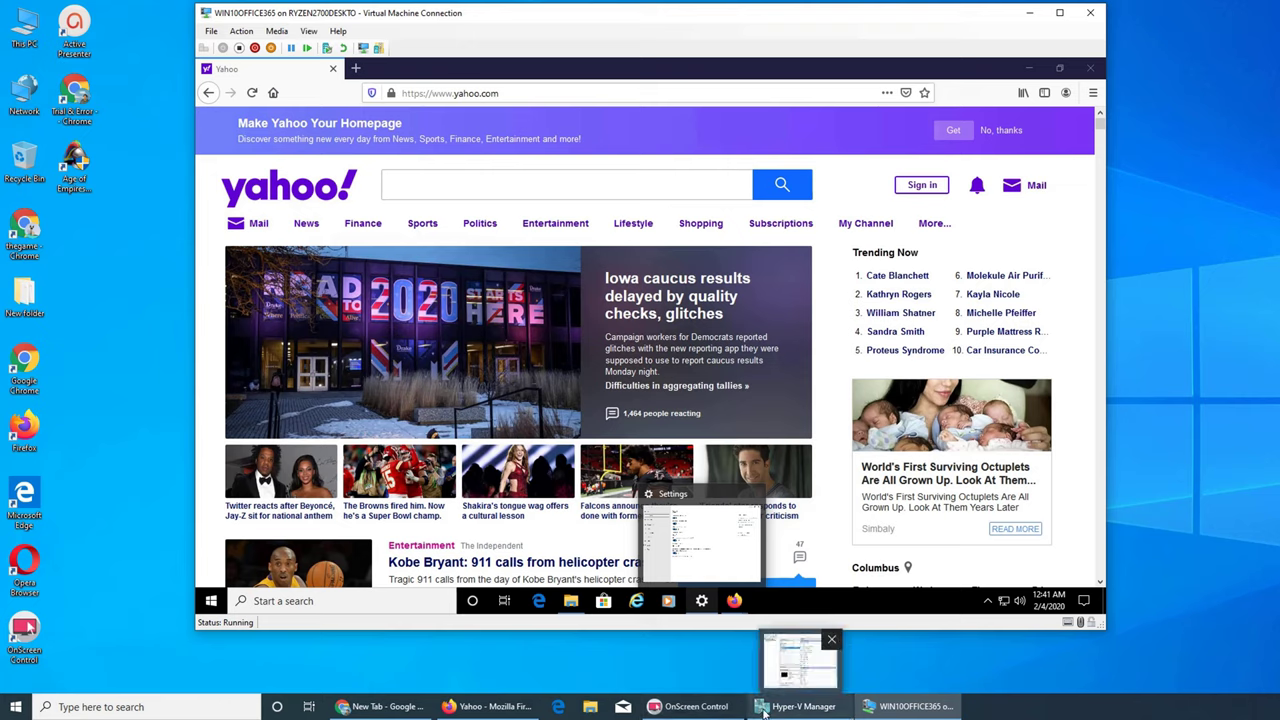
mouse_move(479, 708)
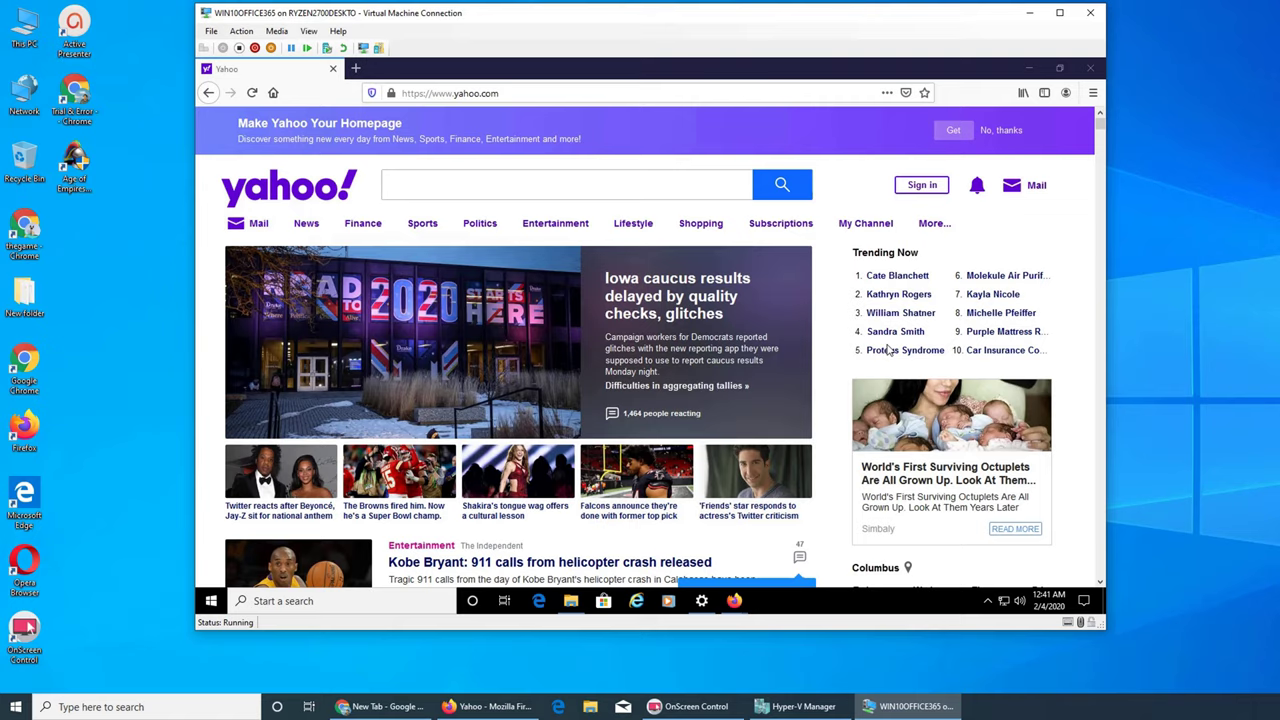
- Minimize the virtual machine's Yahoo window, turn off the taskbar lock in the taskbar settings and try to pull the taskbar upward
left_click(1029, 67)
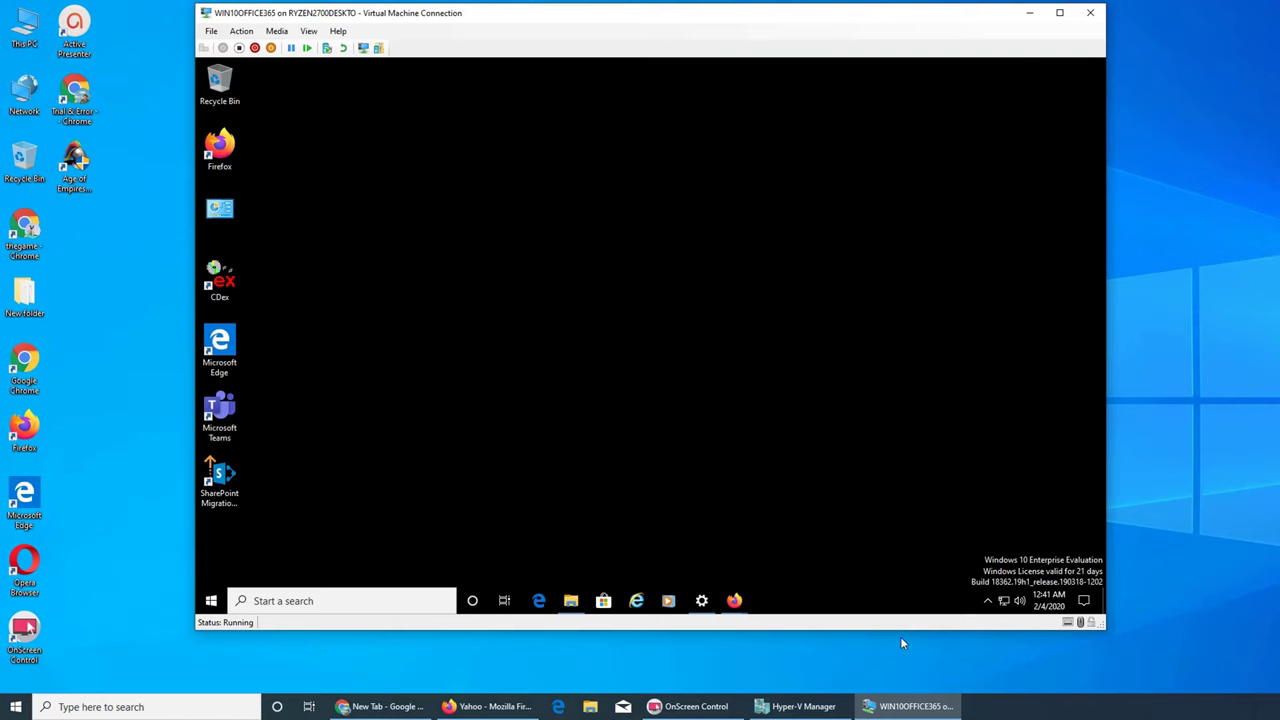
right_click(841, 598)
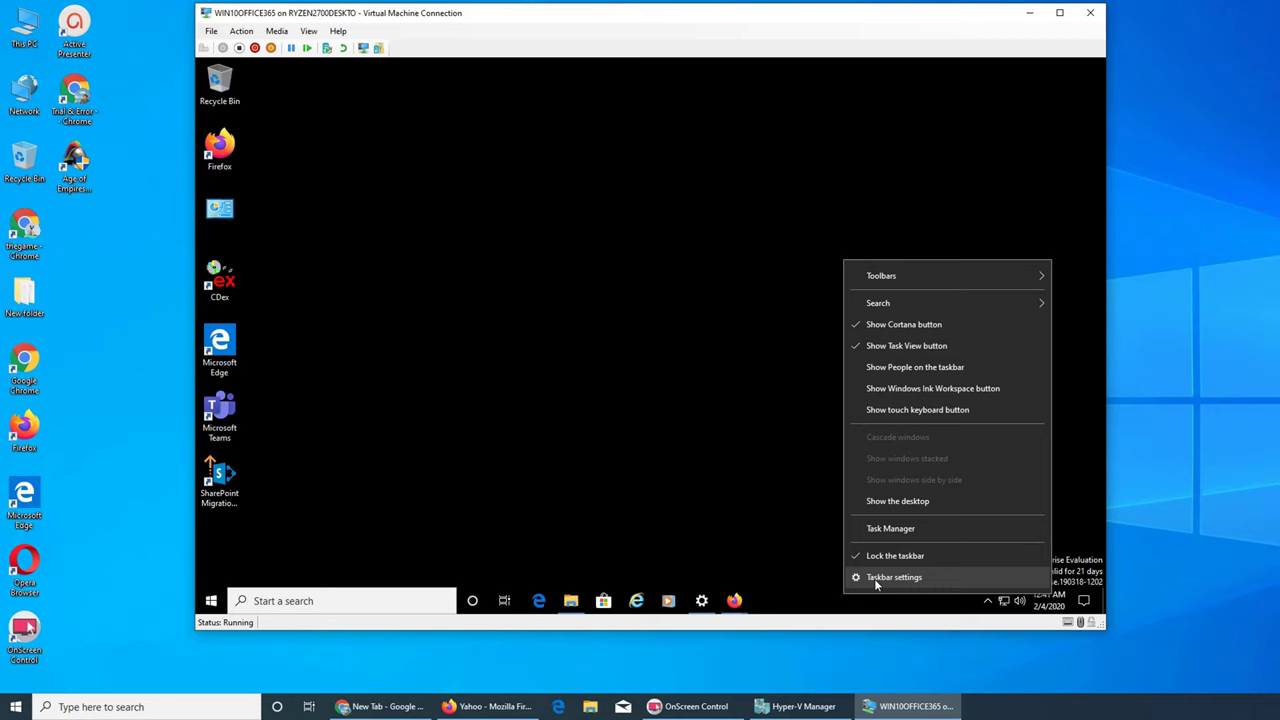
left_click(877, 580)
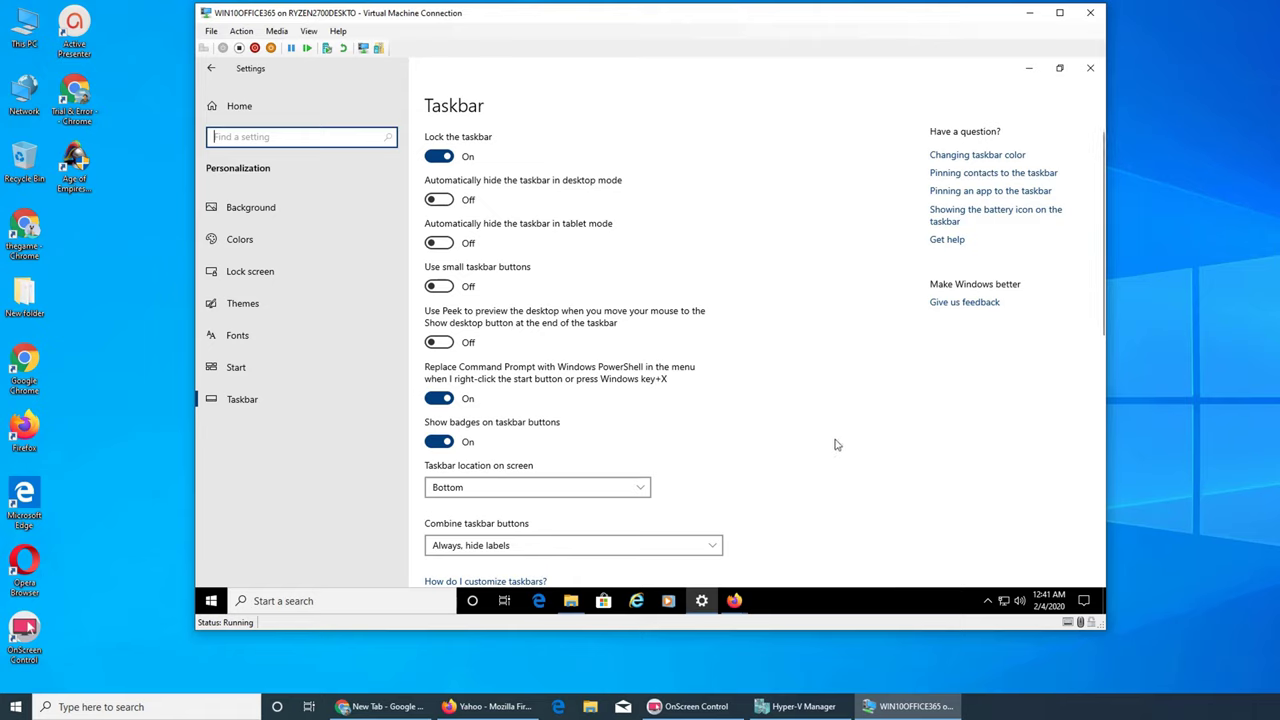
left_click(440, 158)
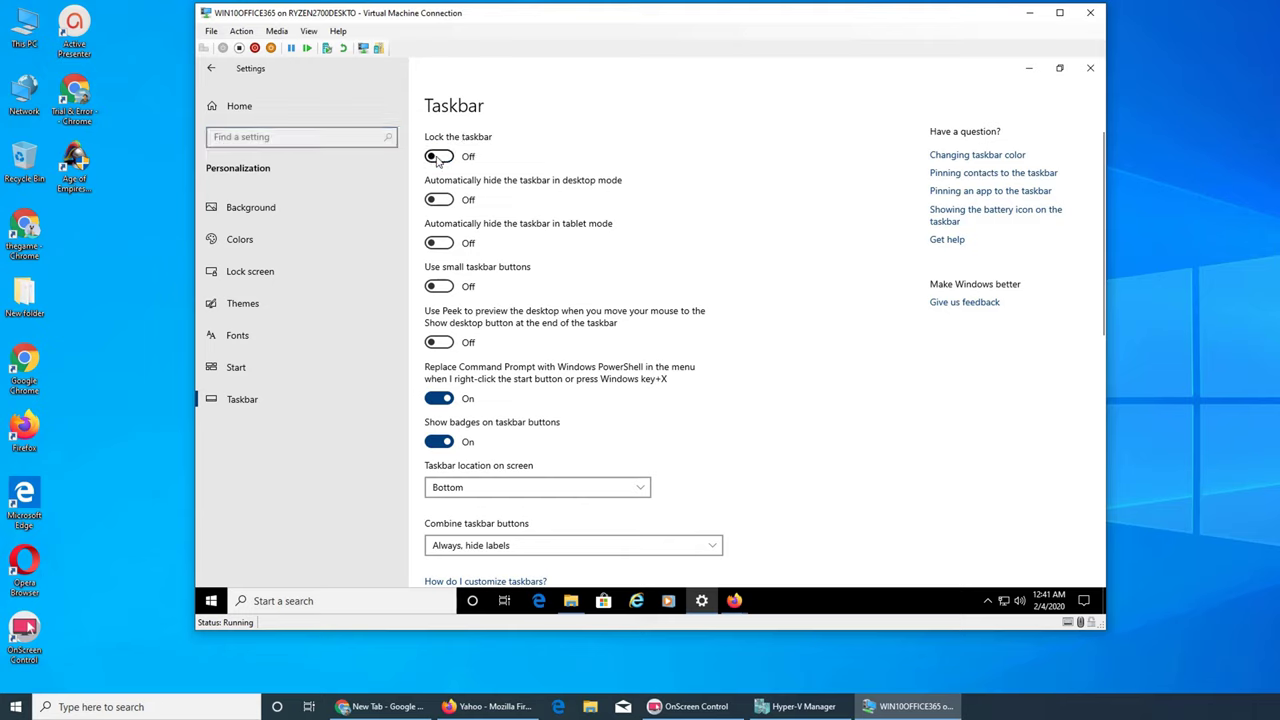
left_click(1027, 70)
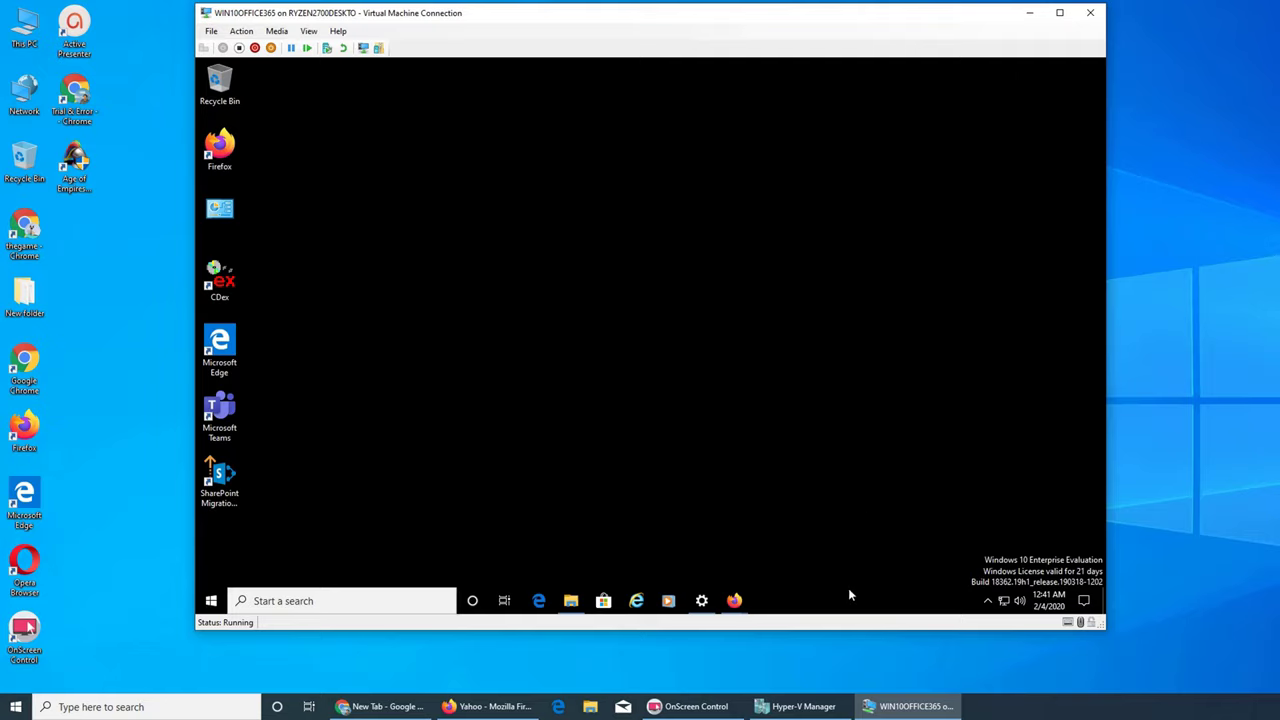
left_click_drag(849, 589, 642, 289)
- Reopen the taskbar settings, turn on the taskbar lock and minimize the Settings window
right_click(810, 604)
left_click(828, 584)
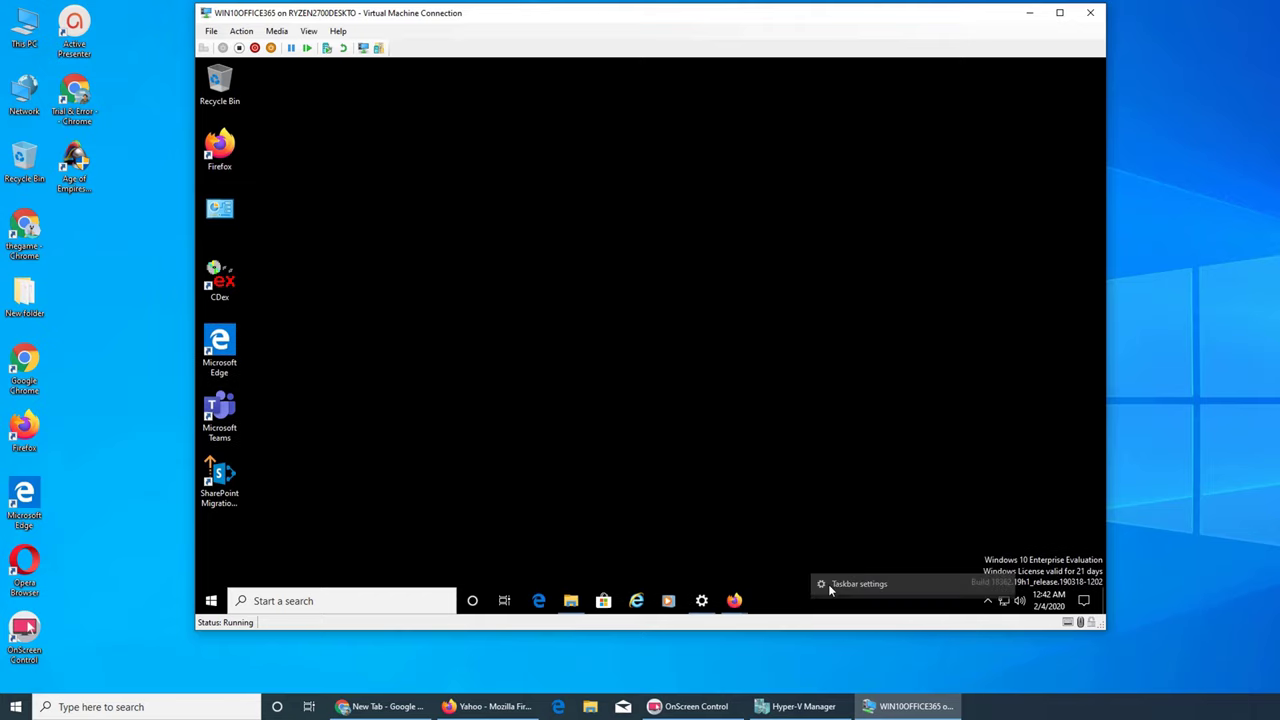
left_click(445, 156)
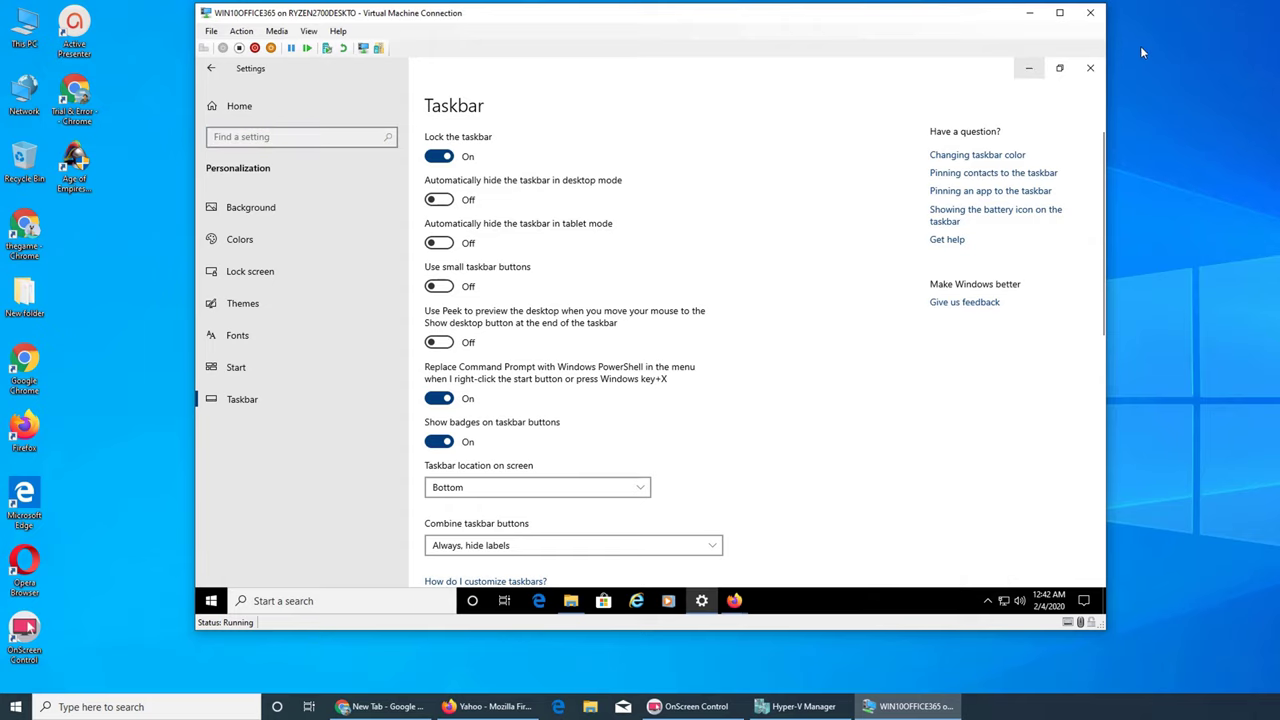
left_click(1028, 68)
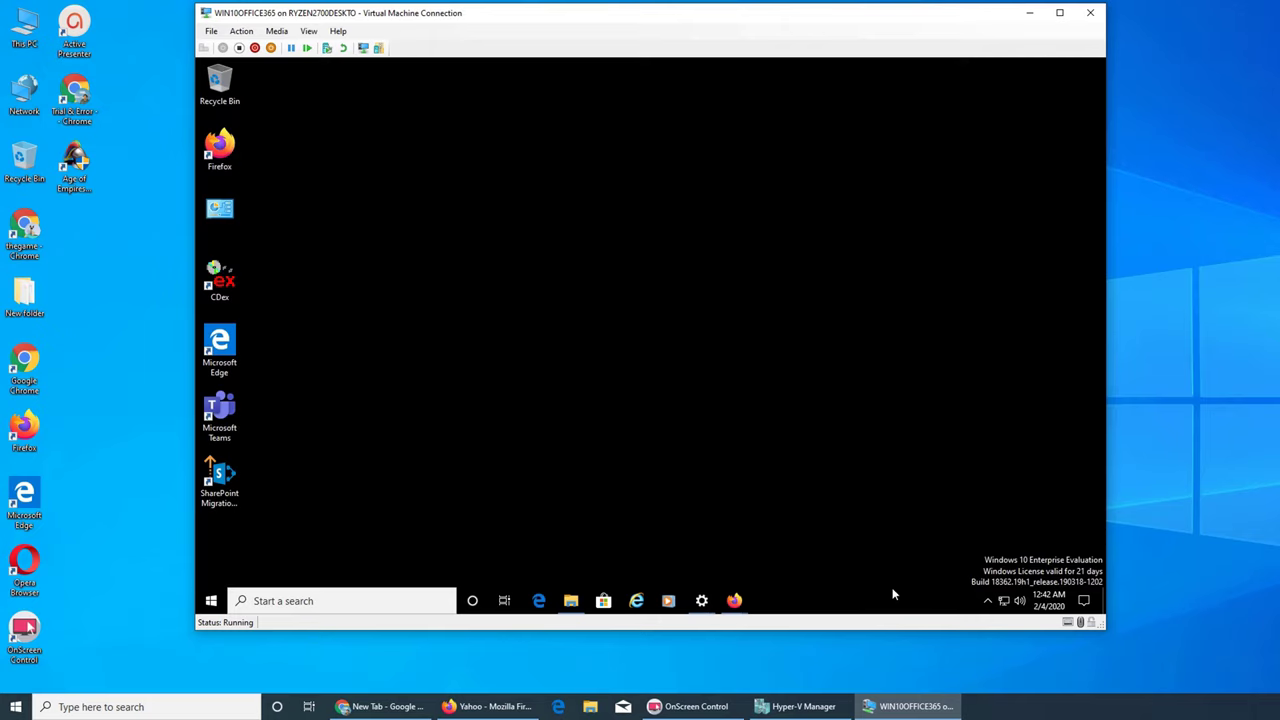
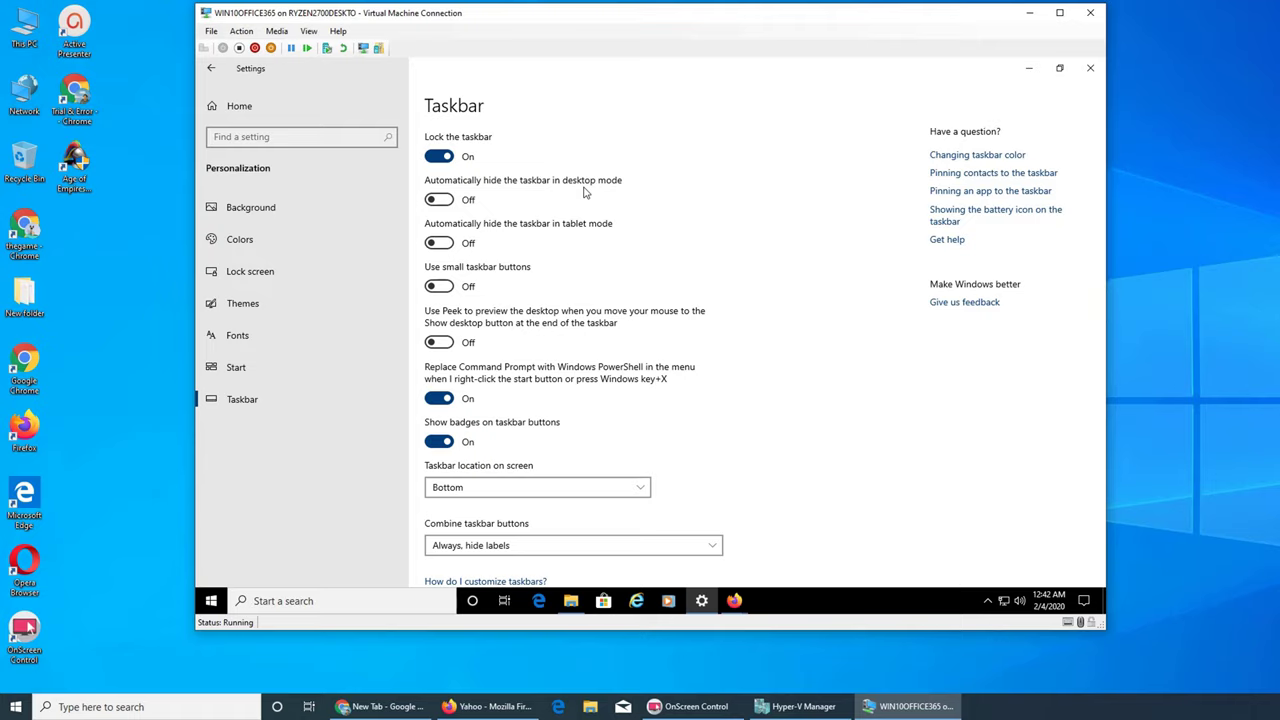
- Turn on automatic hiding of the taskbar in desktop mode and minimize the Settings window
left_click(446, 207)
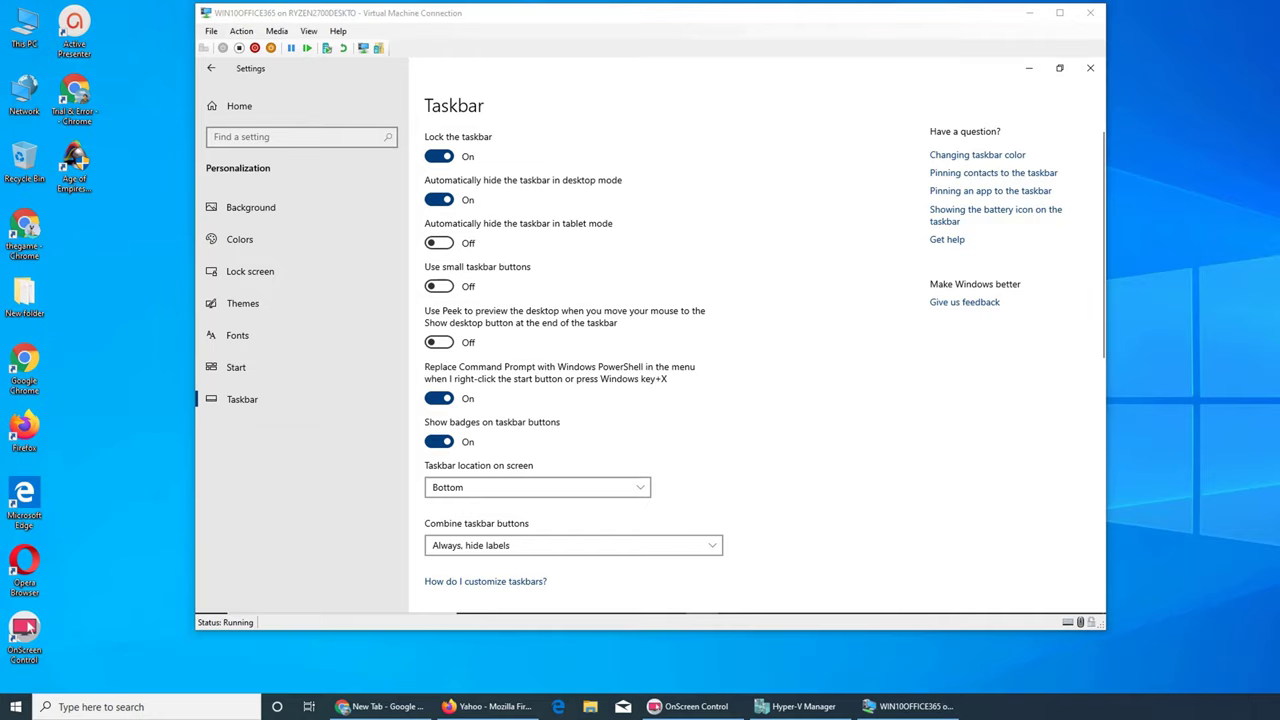
left_click(445, 204)
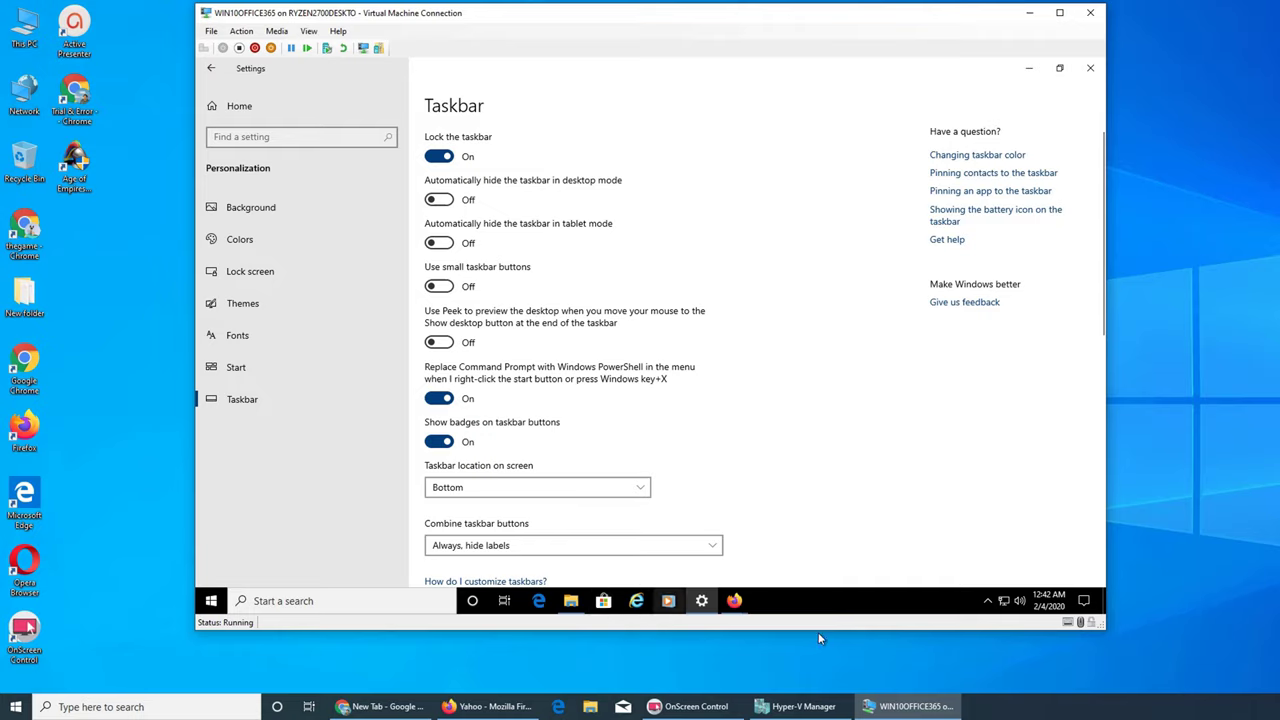
left_click(440, 200)
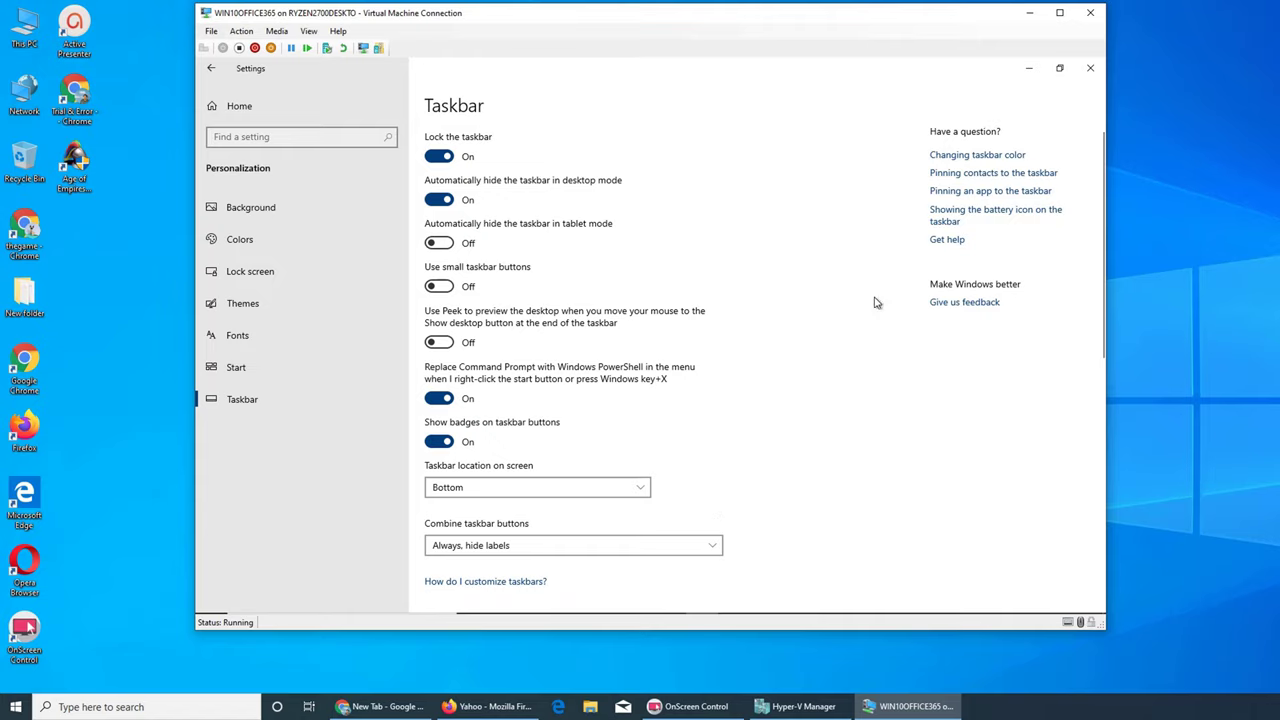
left_click(1027, 68)
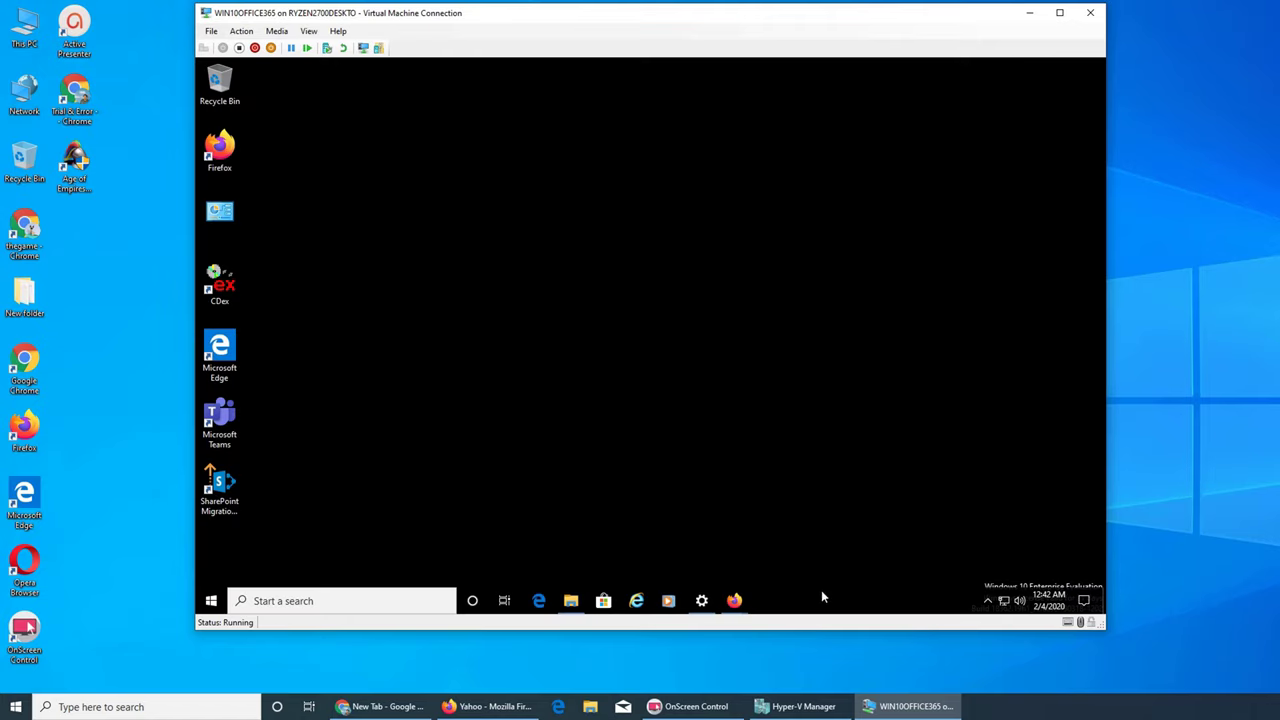
left_click(701, 600)
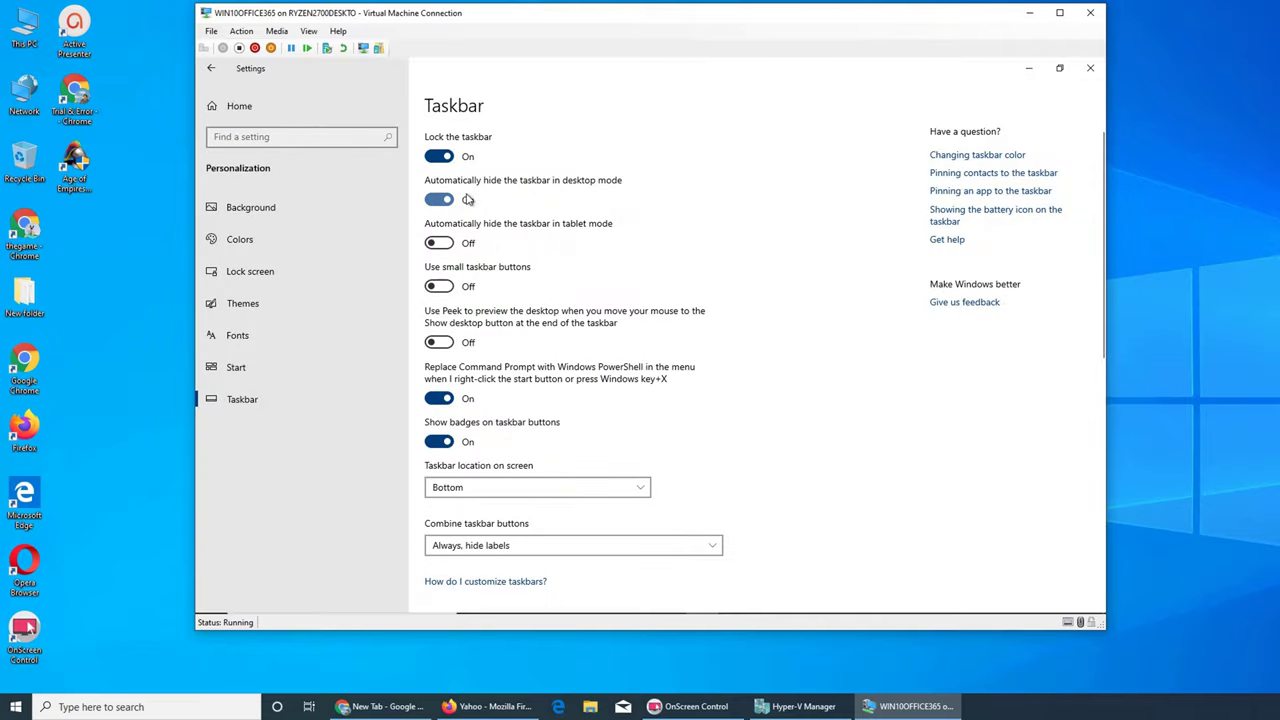
left_click(1030, 70)
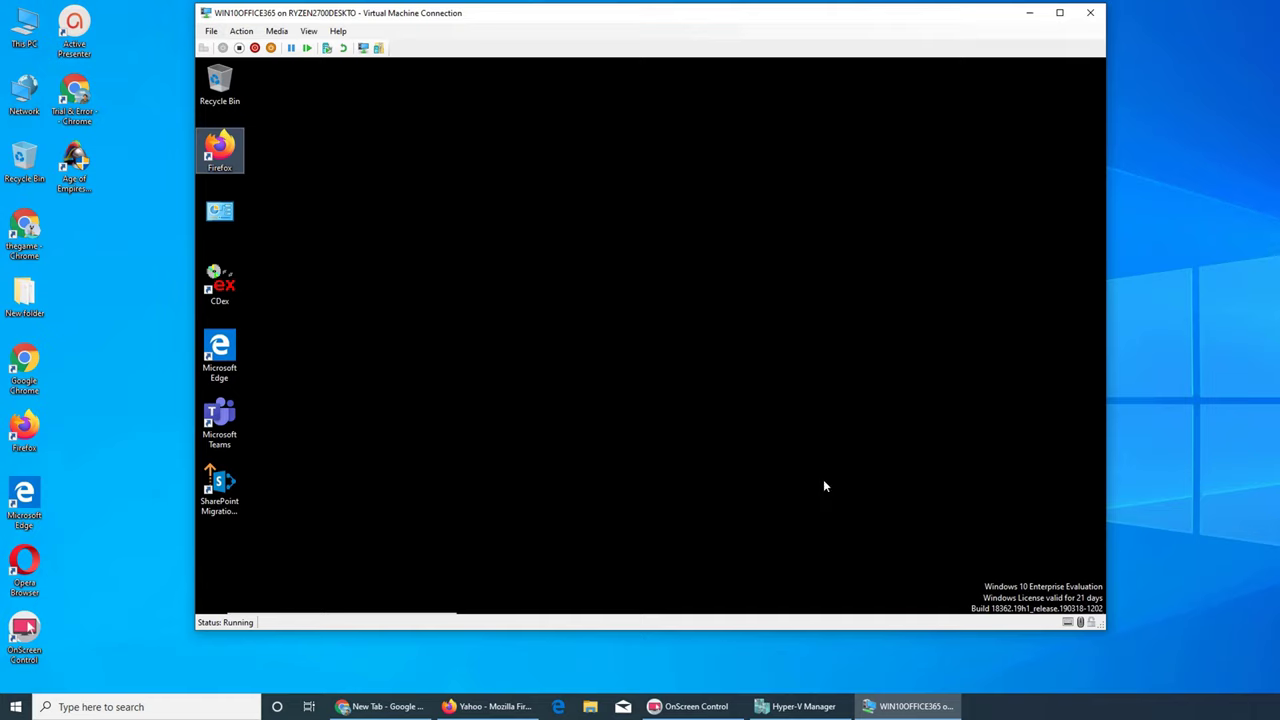
- Reveal the hidden taskbar, return to the taskbar settings and turn off automatic hiding in desktop mode
mouse_move(876, 610)
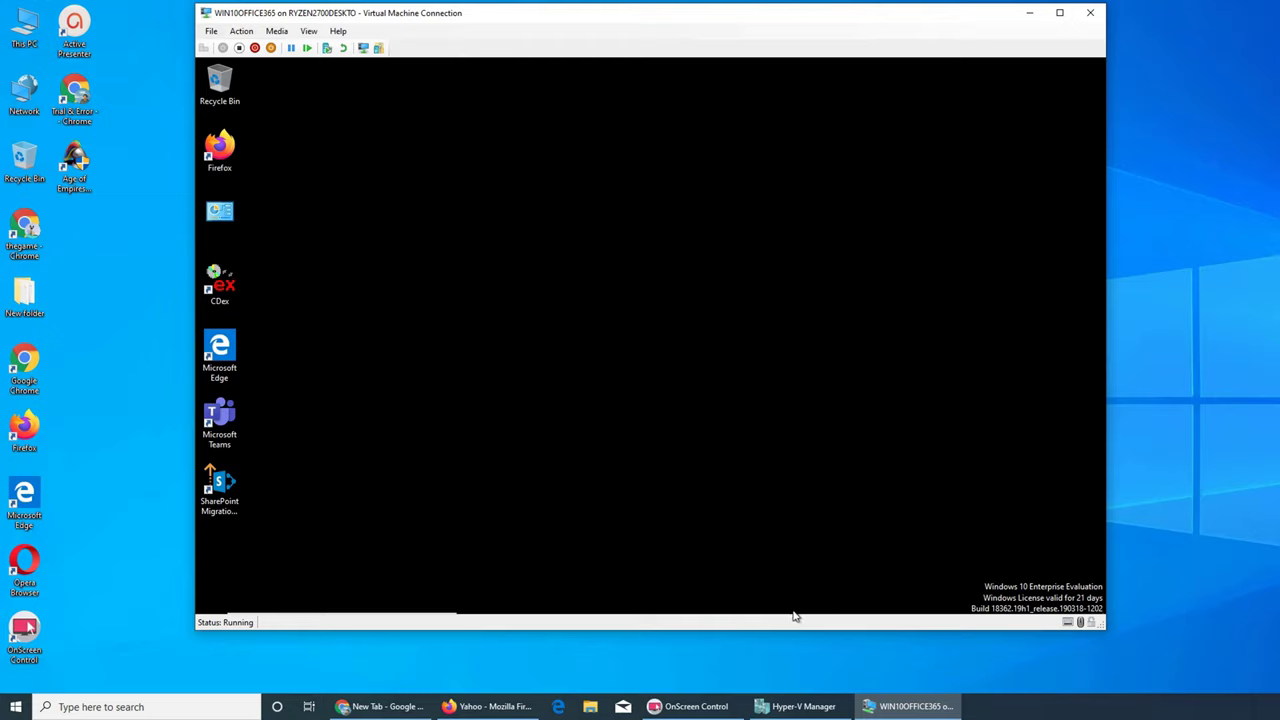
mouse_move(802, 619)
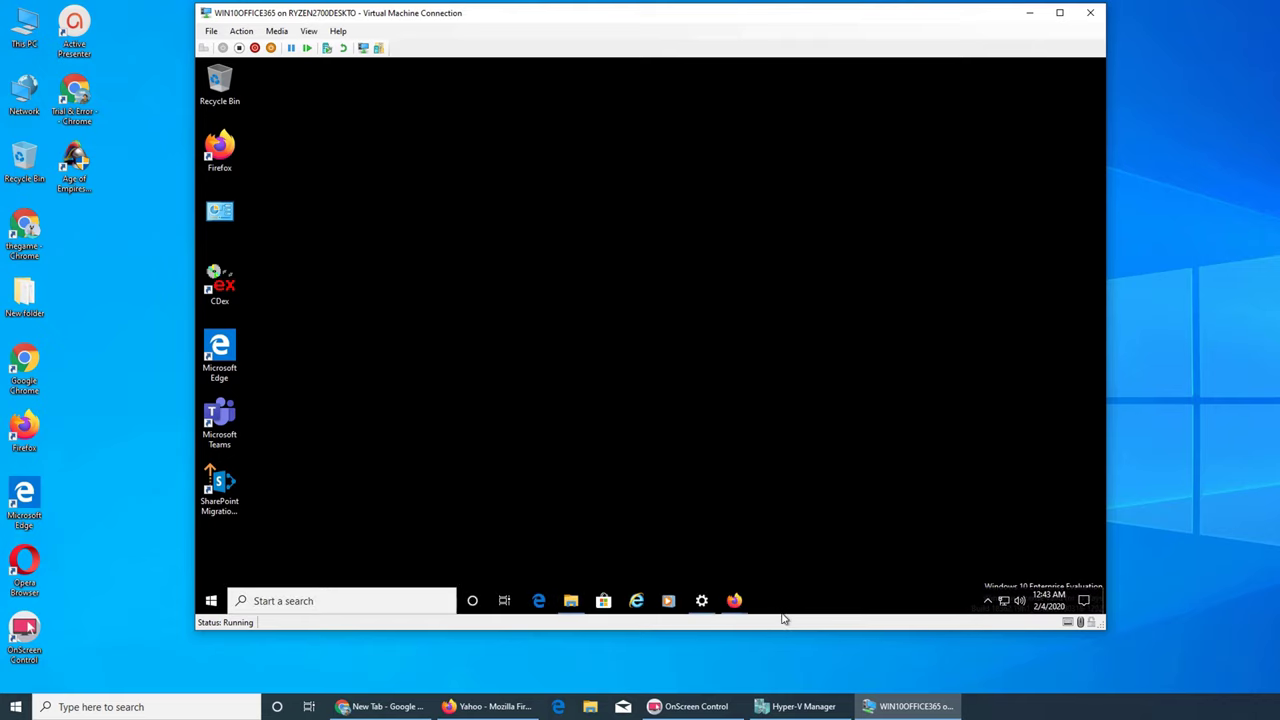
mouse_move(736, 602)
left_click(701, 600)
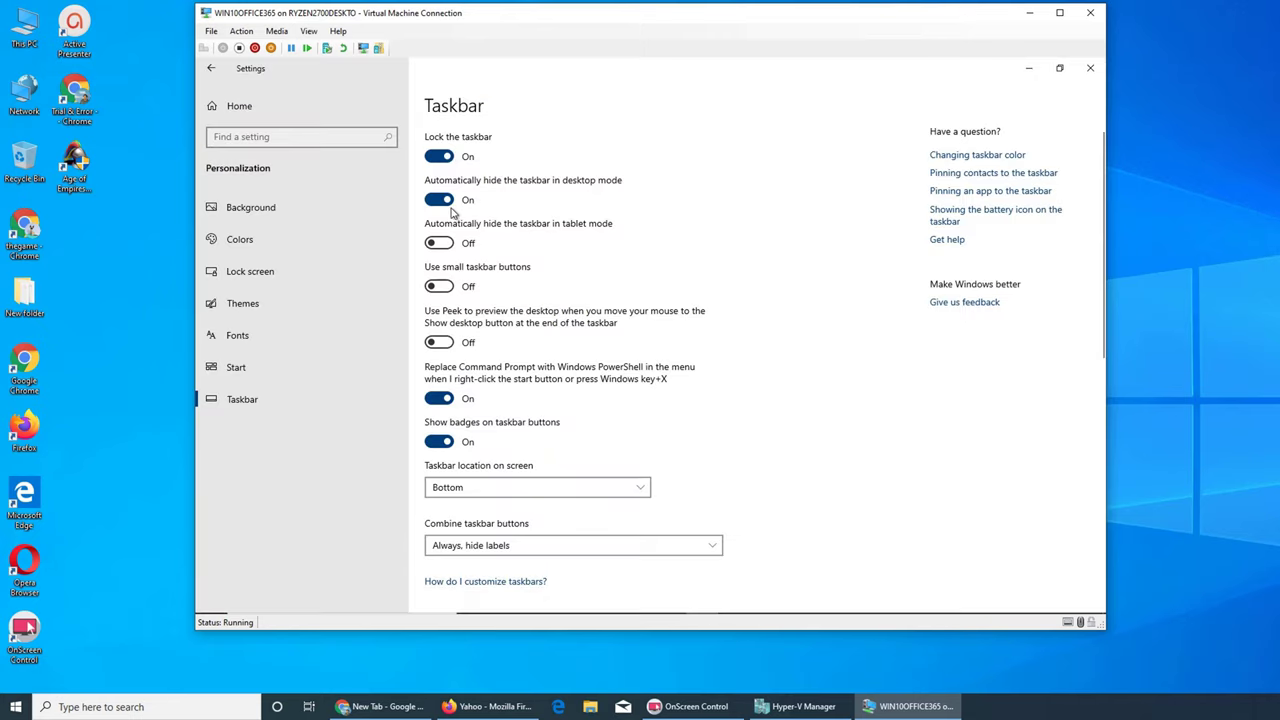
left_click(445, 201)
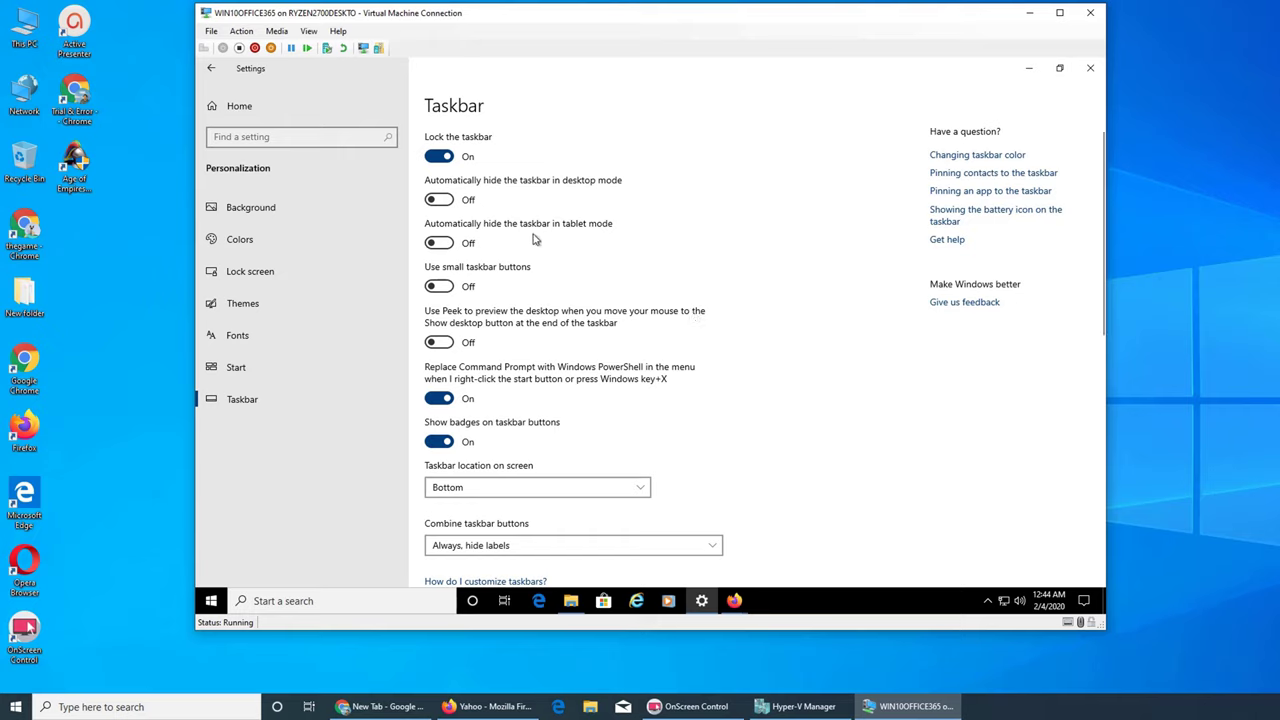
- Switch taskbar auto-hide in tablet mode on and back off, and do the same with the small taskbar buttons option
left_click(440, 243)
left_click(440, 243)
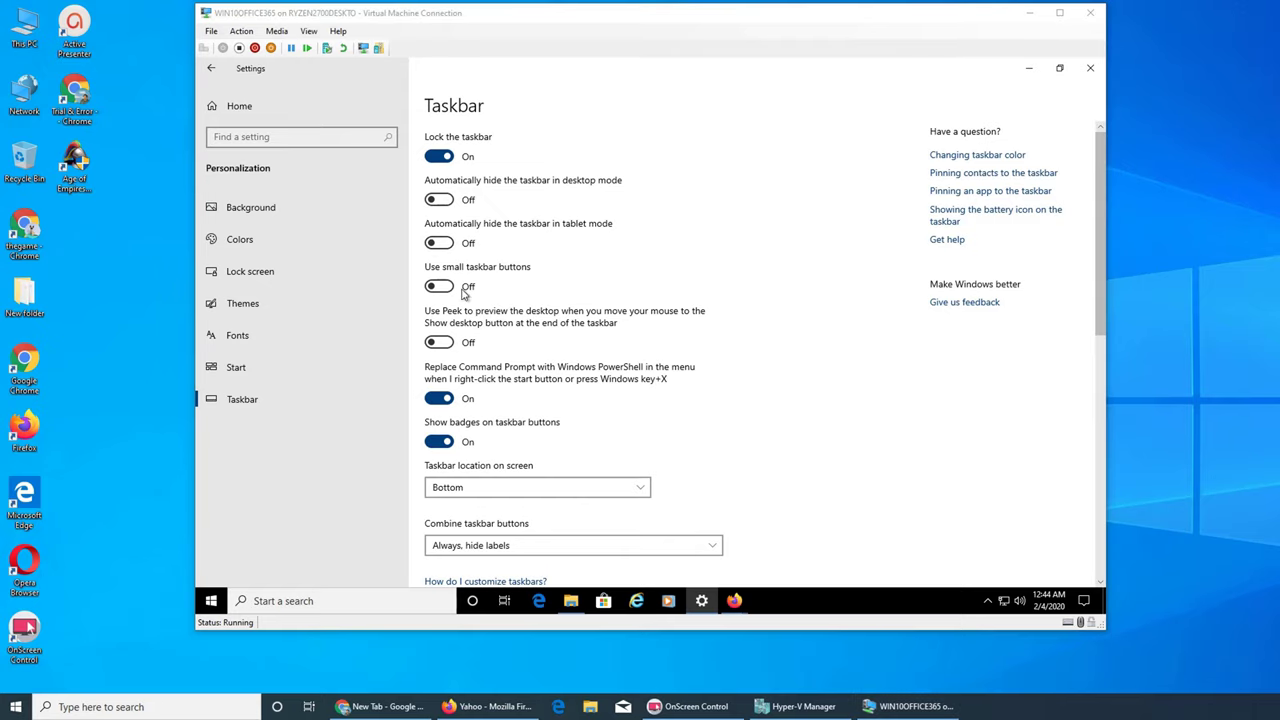
left_click(443, 289)
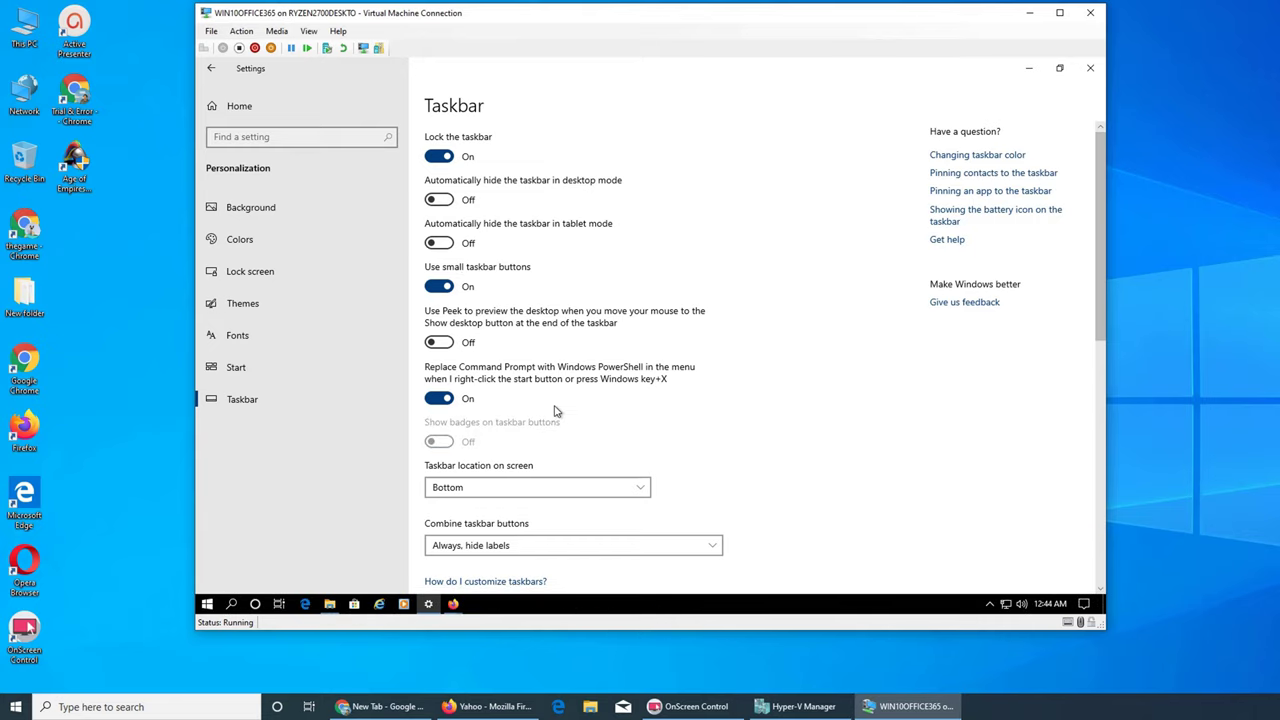
mouse_move(420, 613)
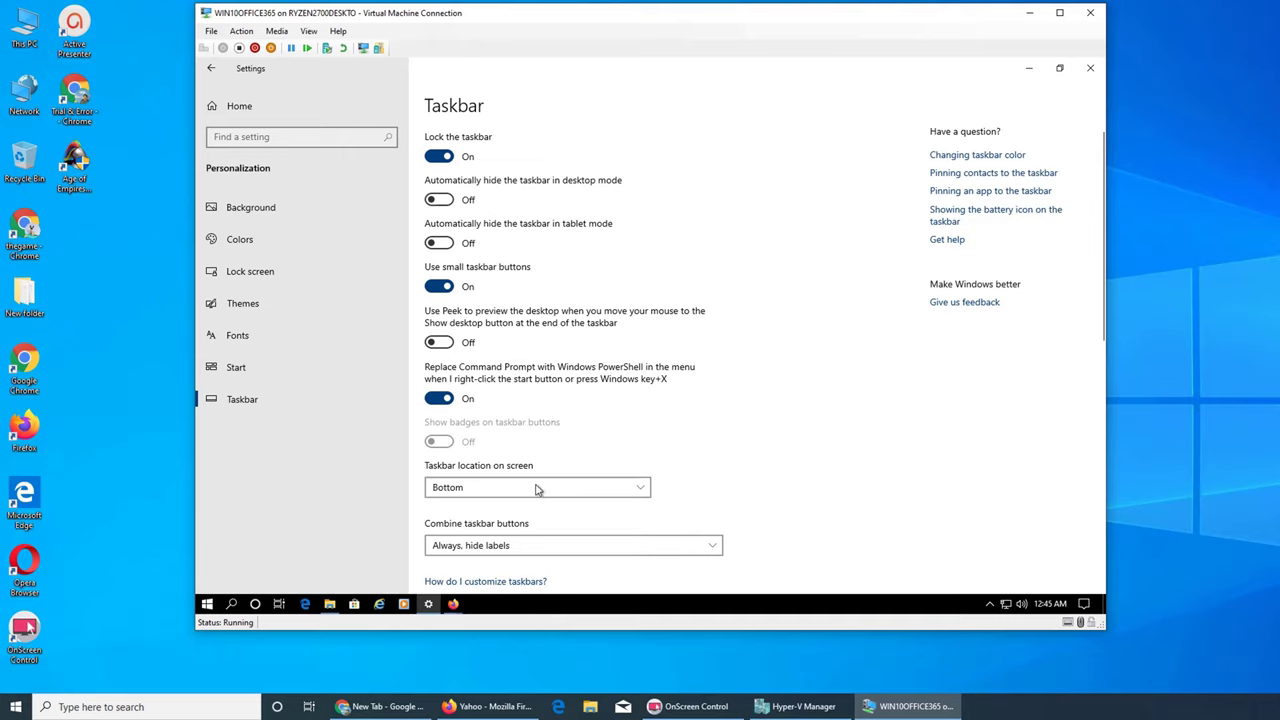
left_click(437, 287)
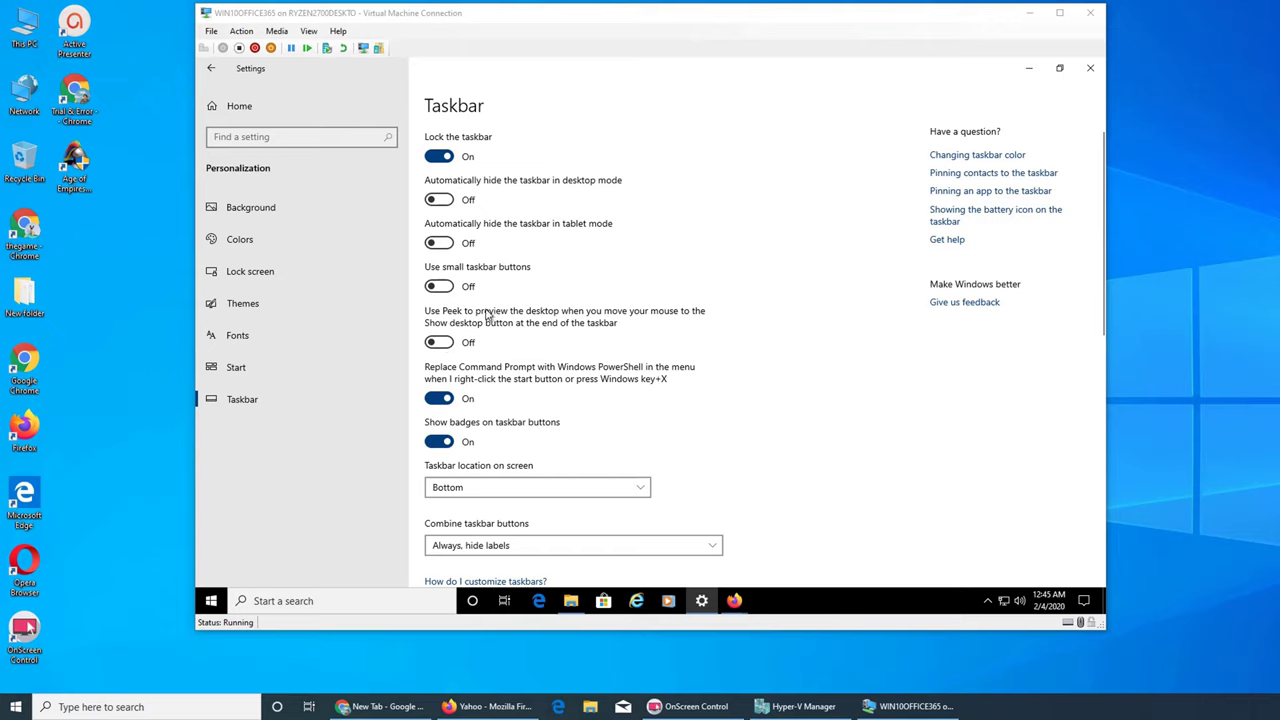
- Turn on the Peek option for the taskbar and try to preview the desktop with it
left_click(445, 350)
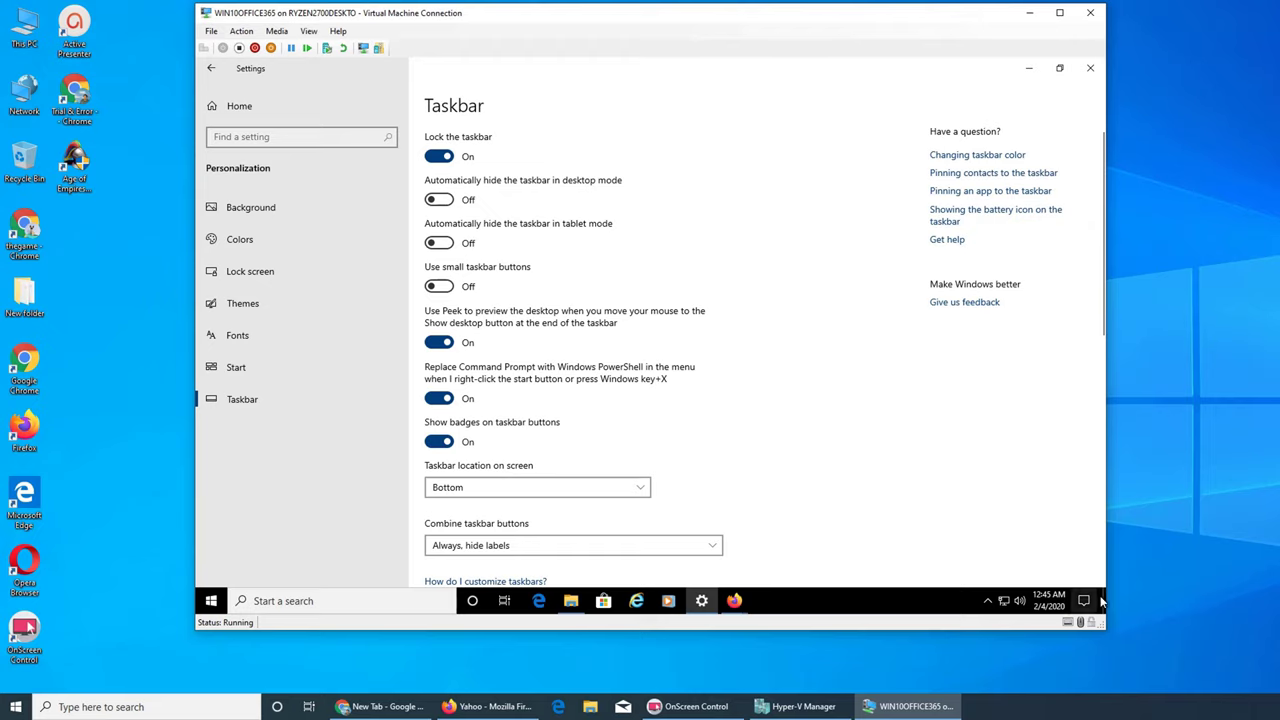
mouse_move(1104, 600)
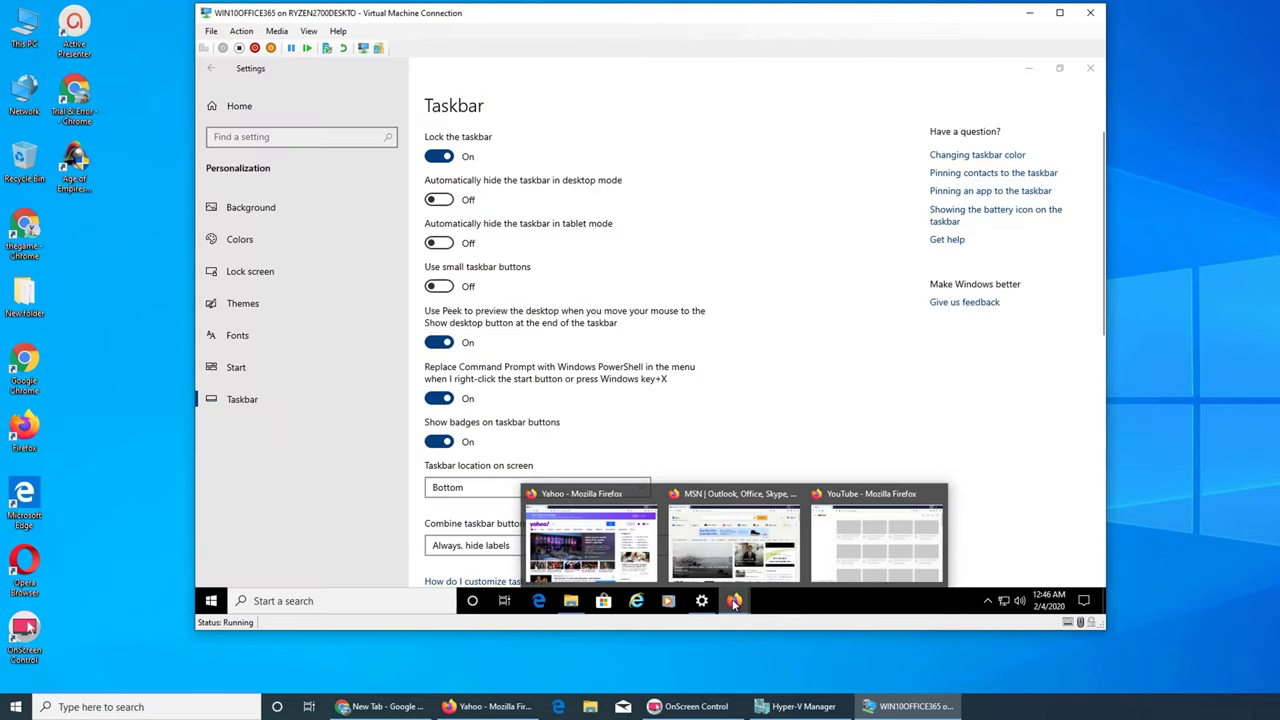
- Bring up the virtual machine's Yahoo, MSN and YouTube windows from the grouped Firefox previews and return to the taskbar settings
left_click(636, 545)
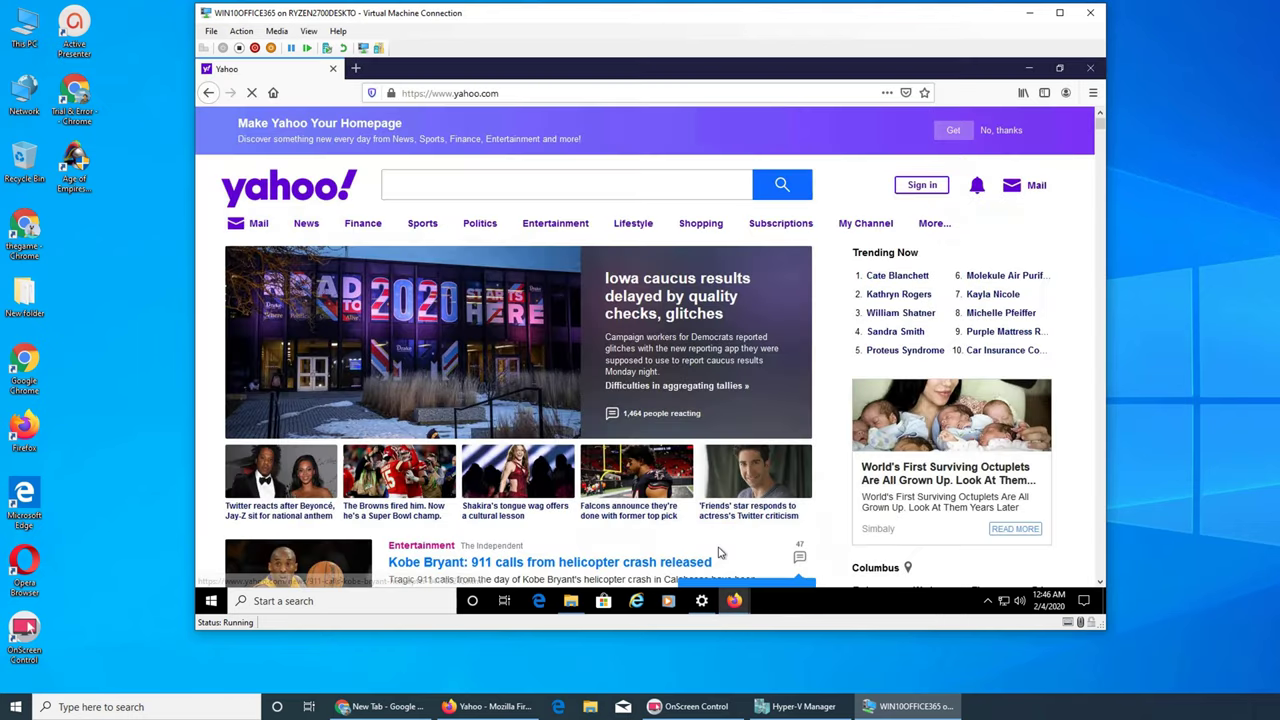
left_click(736, 604)
mouse_move(731, 608)
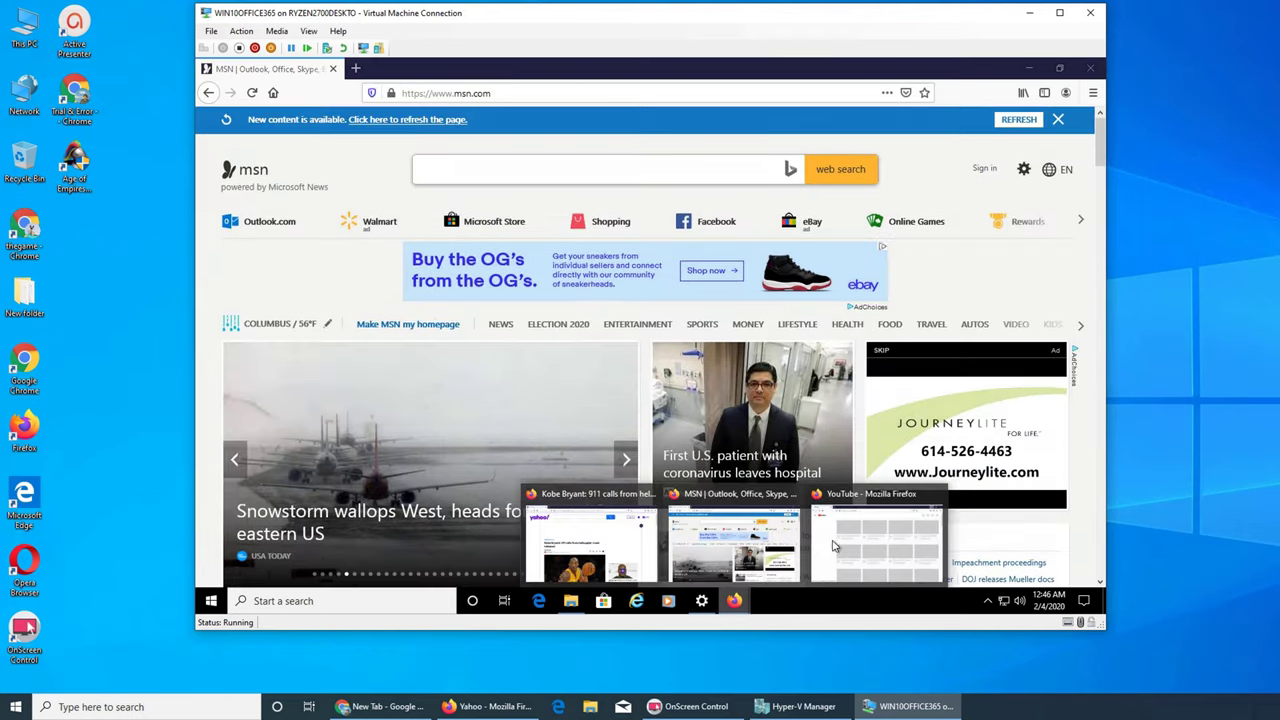
left_click(797, 530)
left_click(701, 601)
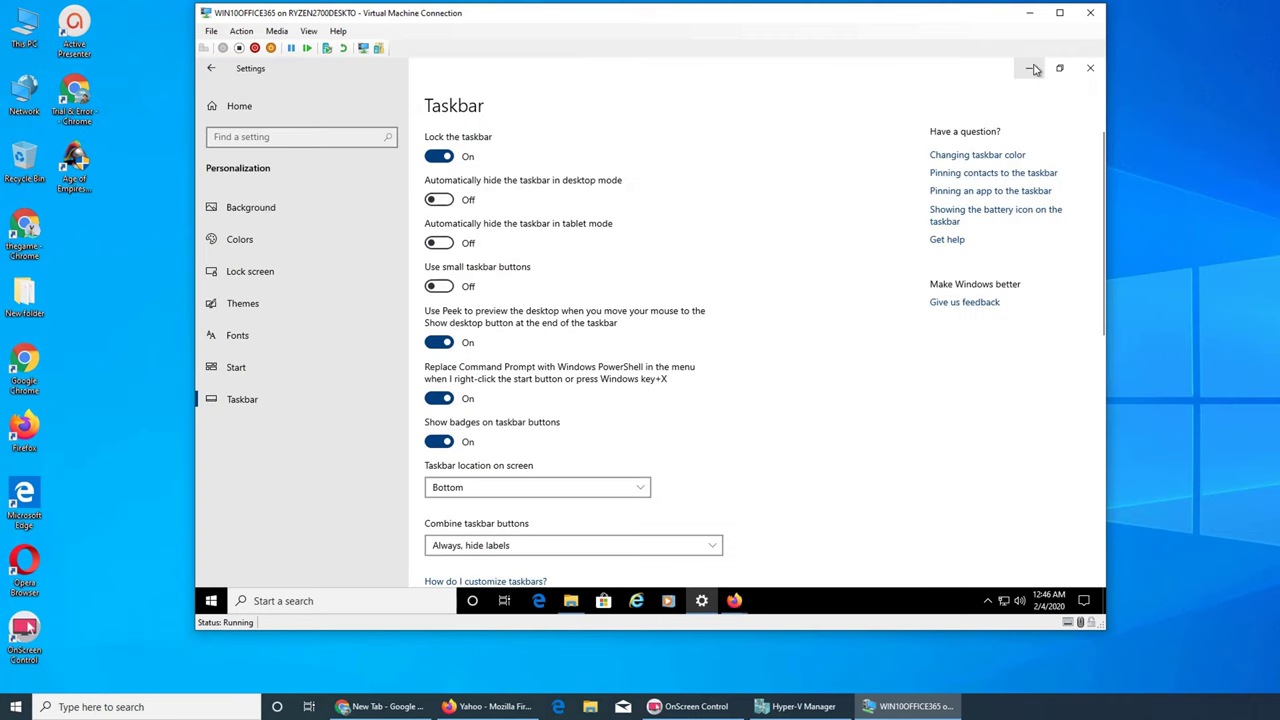
- Minimize the Settings window and the open Firefox windows one by one until the virtual machine's desktop is clear
left_click(1032, 68)
left_click(1032, 68)
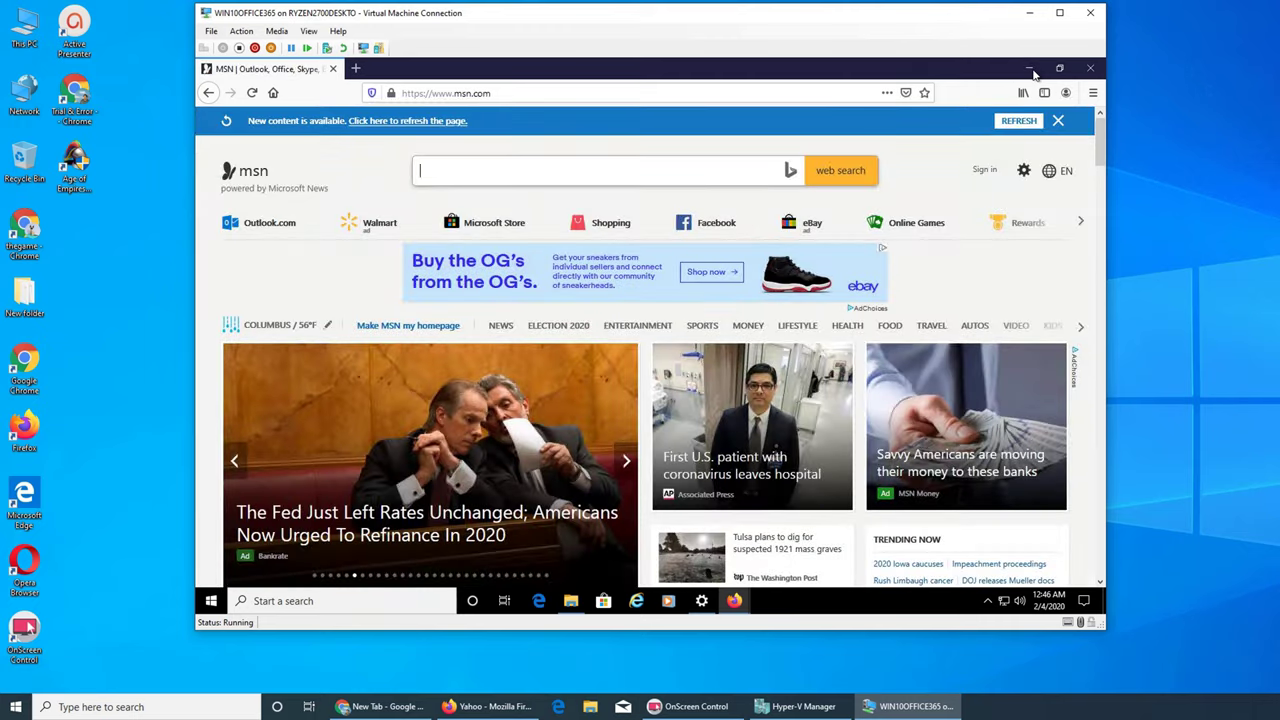
left_click(1032, 68)
left_click(1032, 68)
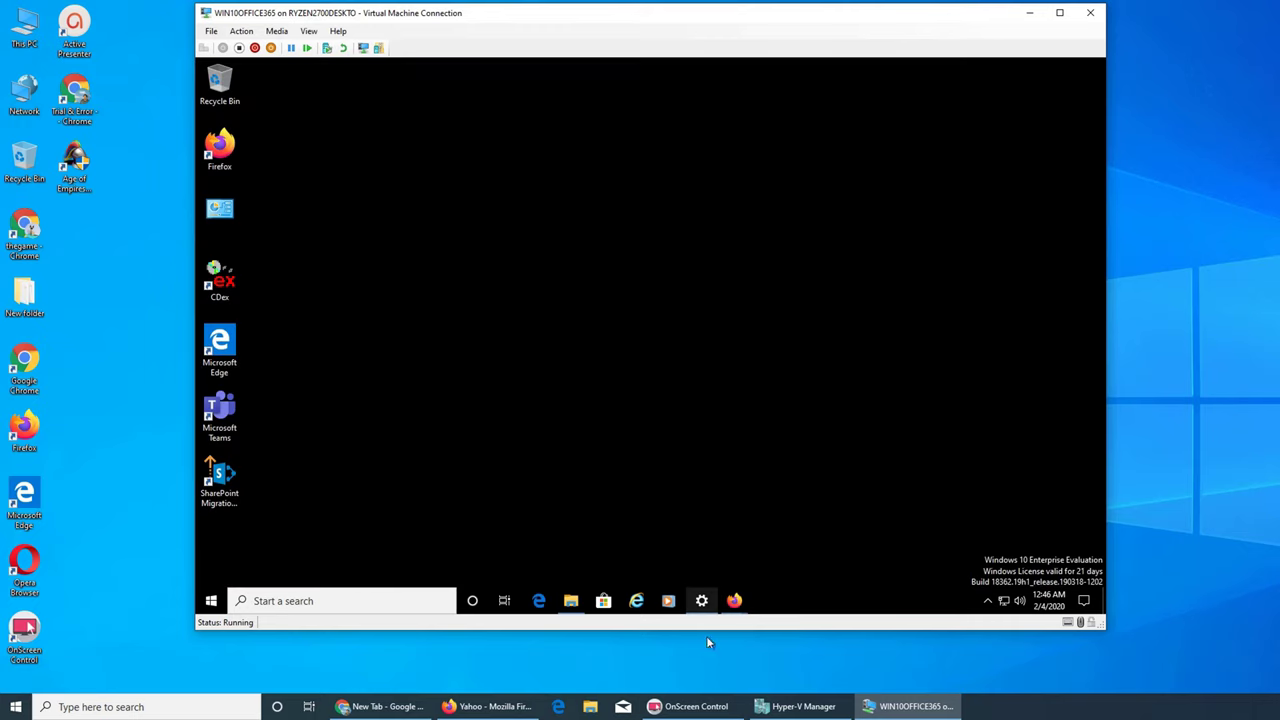
- Restore the Yahoo, MSN and YouTube windows from the grouped Firefox previews and bring the taskbar settings to the front
mouse_move(735, 601)
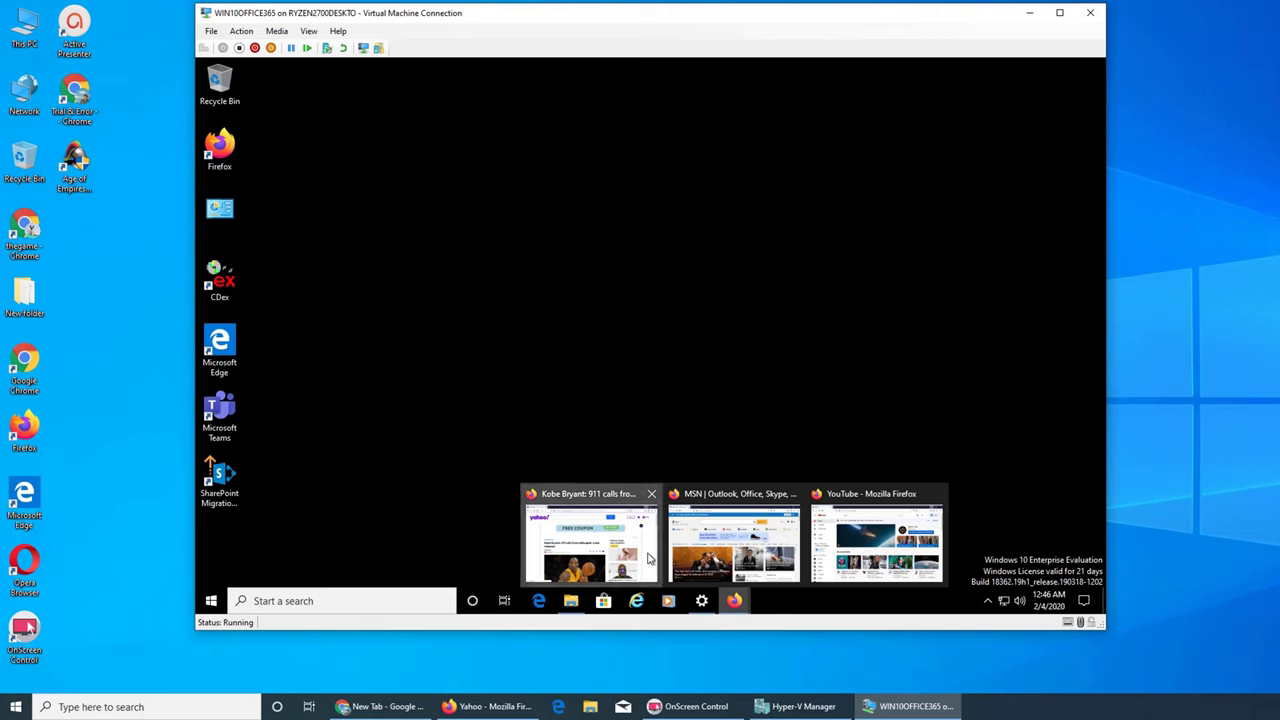
left_click(591, 540)
mouse_move(735, 601)
left_click(723, 533)
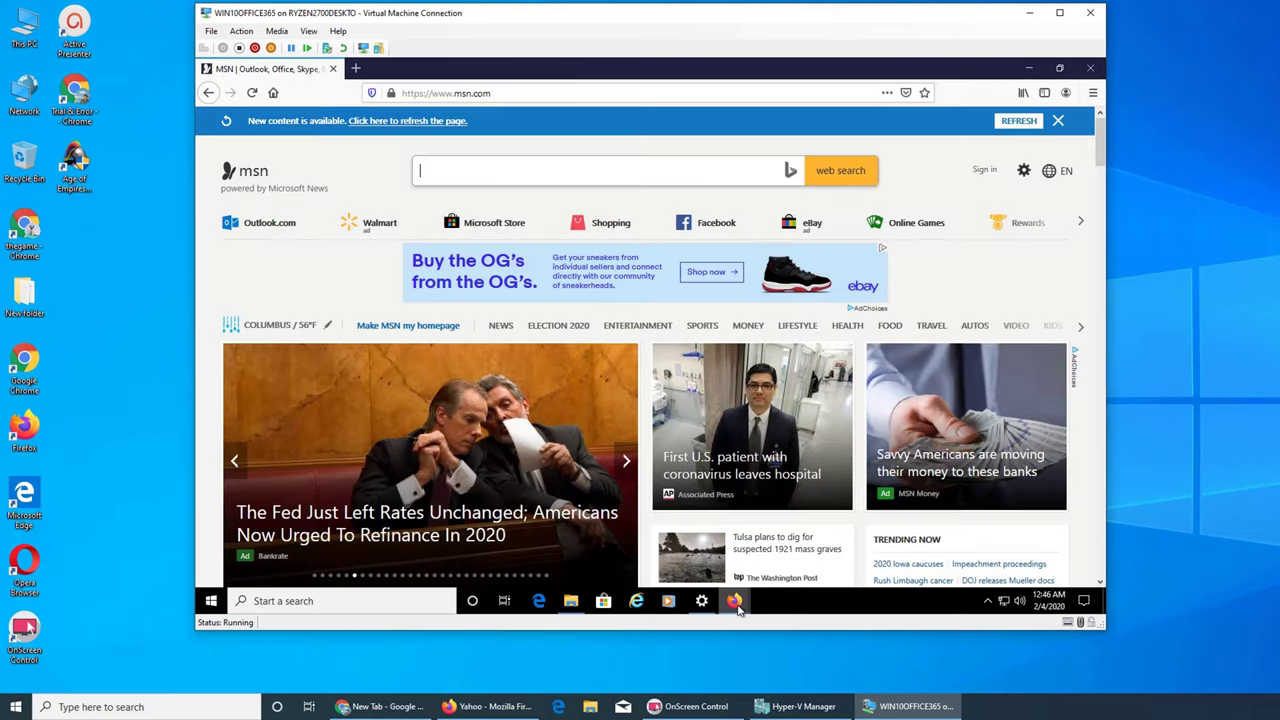
left_click(875, 545)
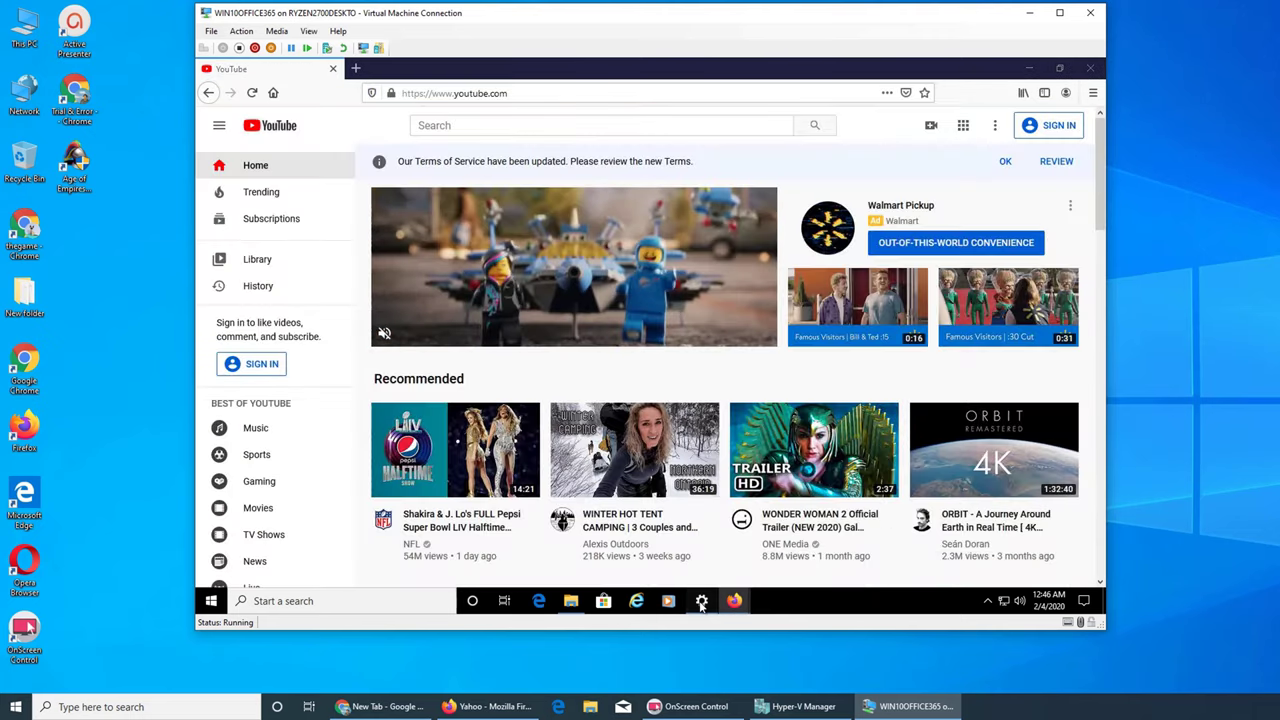
left_click(702, 601)
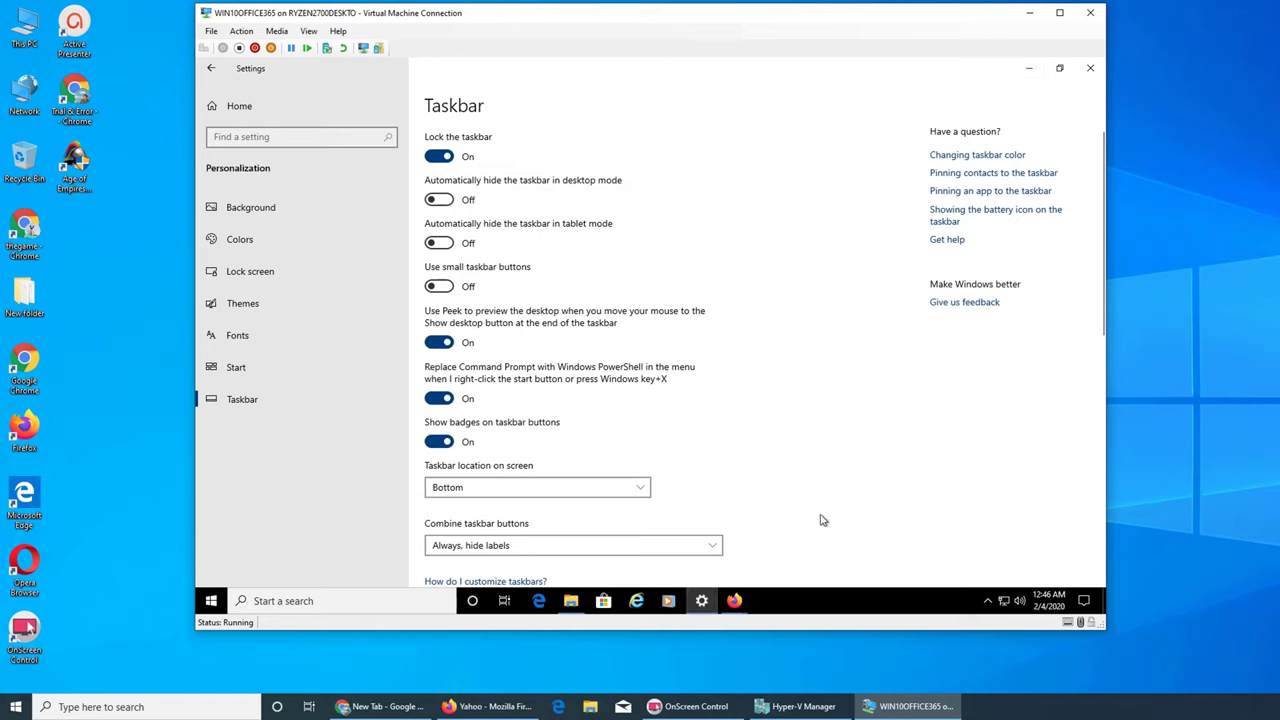
- Show the desktop, bring all windows back, and turn off the Peek option in the taskbar settings
left_click(1105, 601)
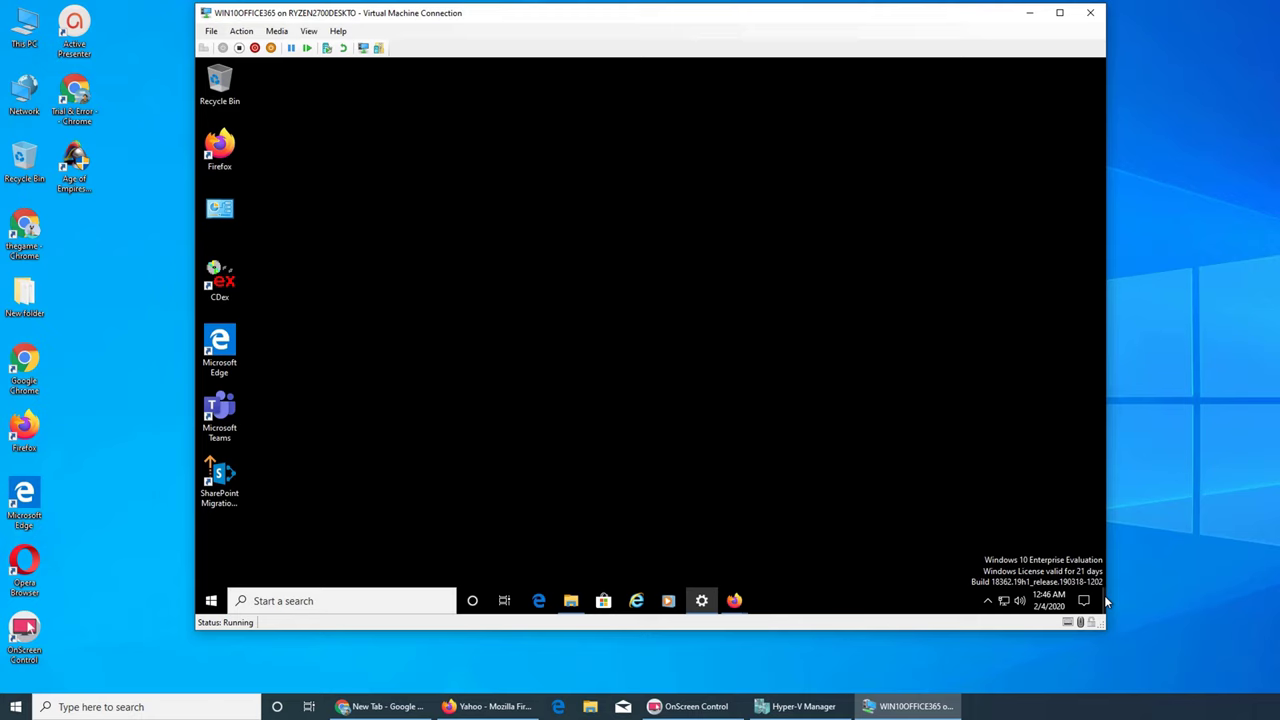
left_click(1104, 597)
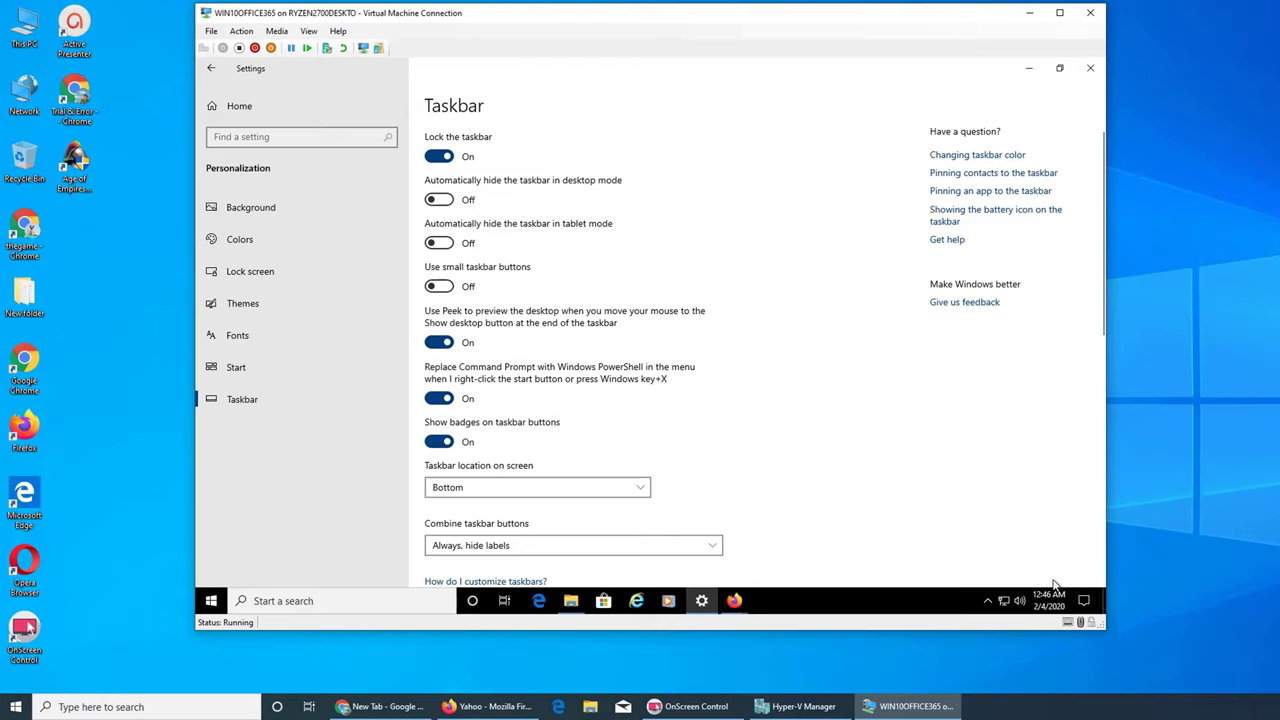
mouse_move(740, 602)
left_click(428, 343)
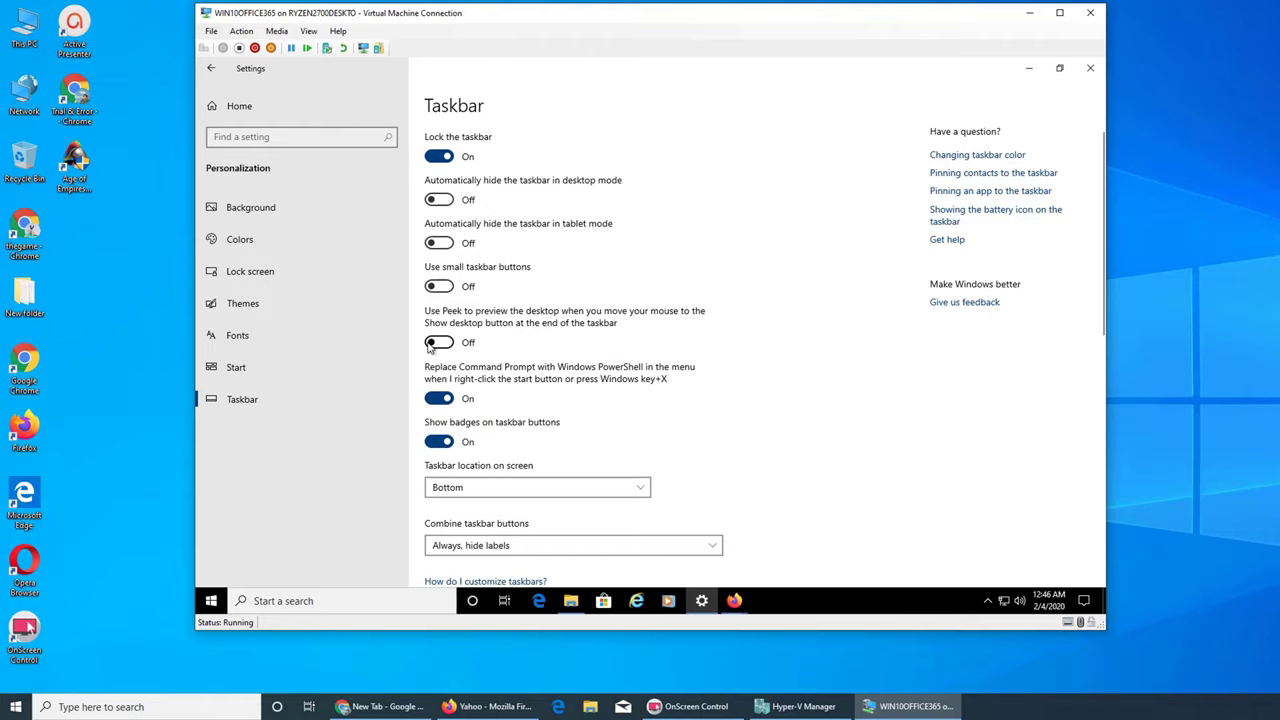
- Toggle between the desktop and the open windows with Peek off, bring up the YouTube window and return to the taskbar settings
left_click(1104, 601)
left_click(1106, 601)
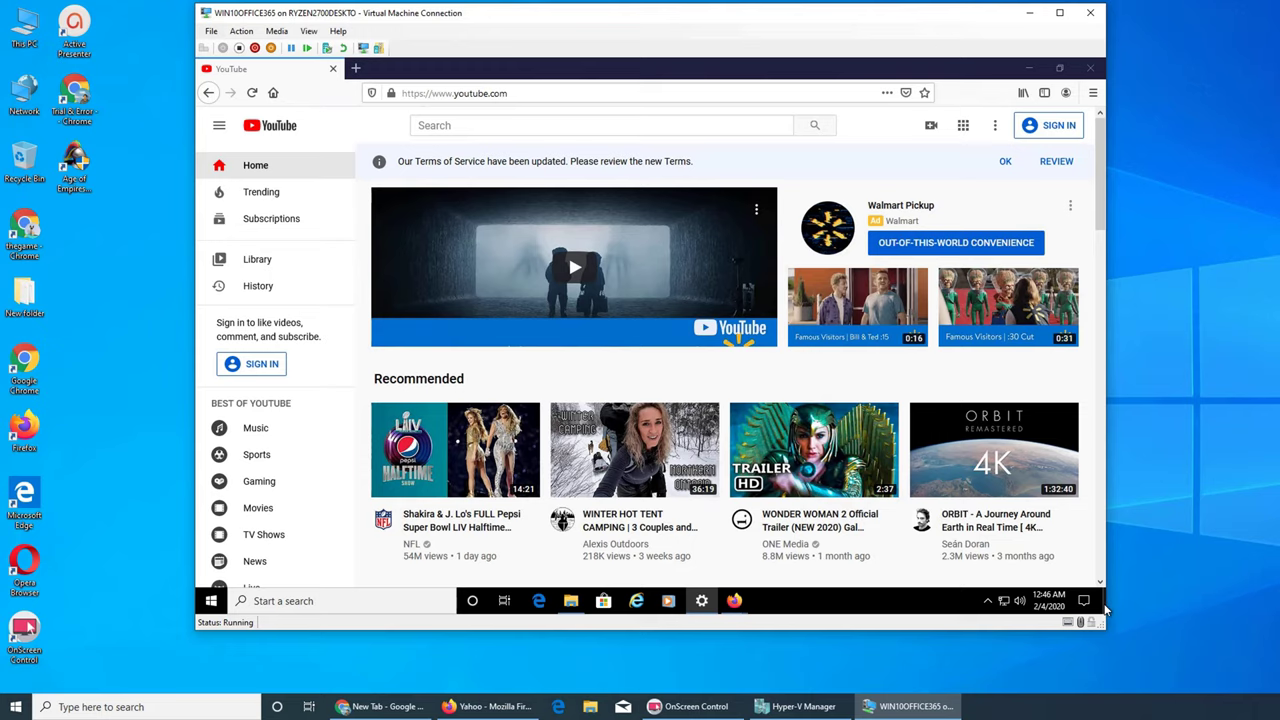
left_click(1104, 607)
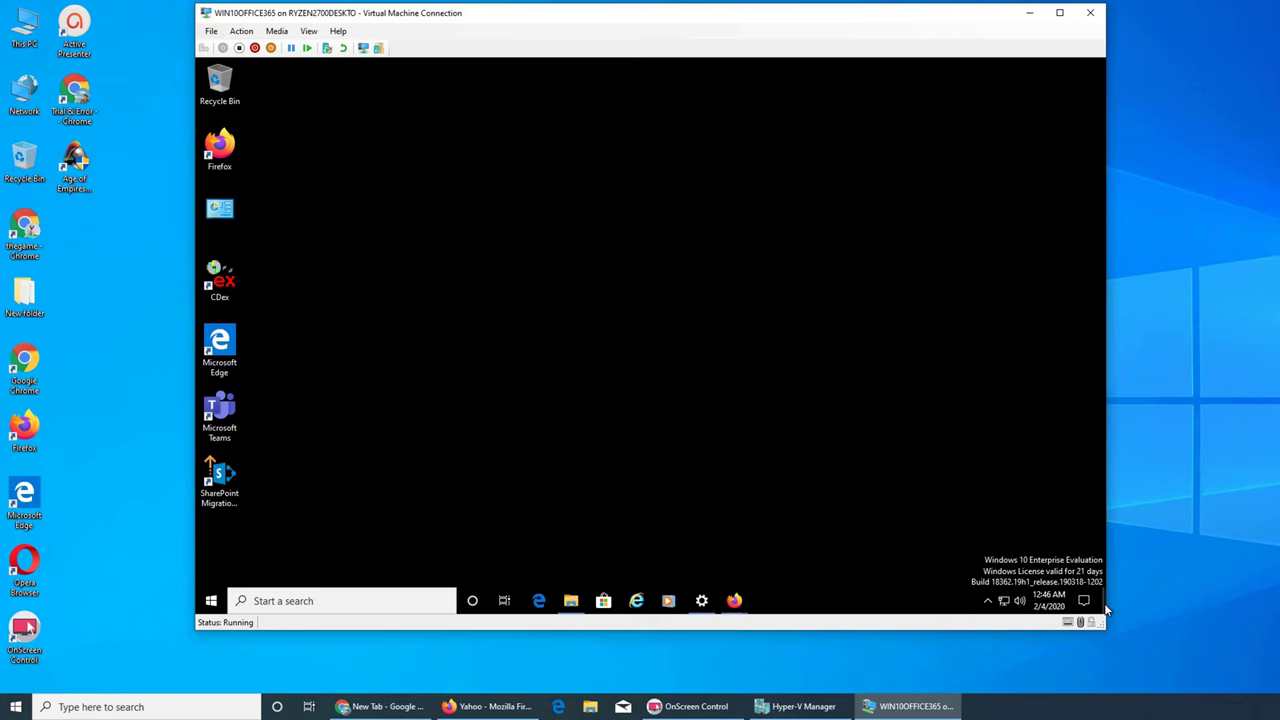
left_click(1104, 607)
left_click(734, 600)
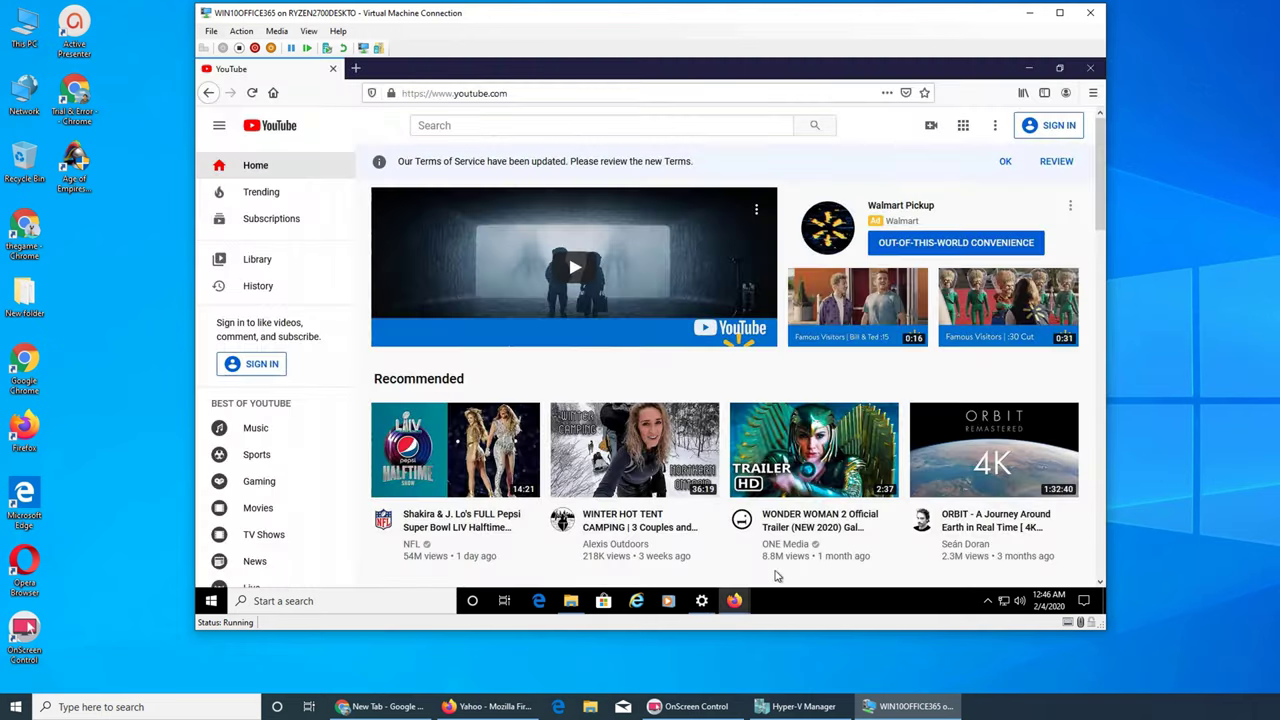
left_click(700, 602)
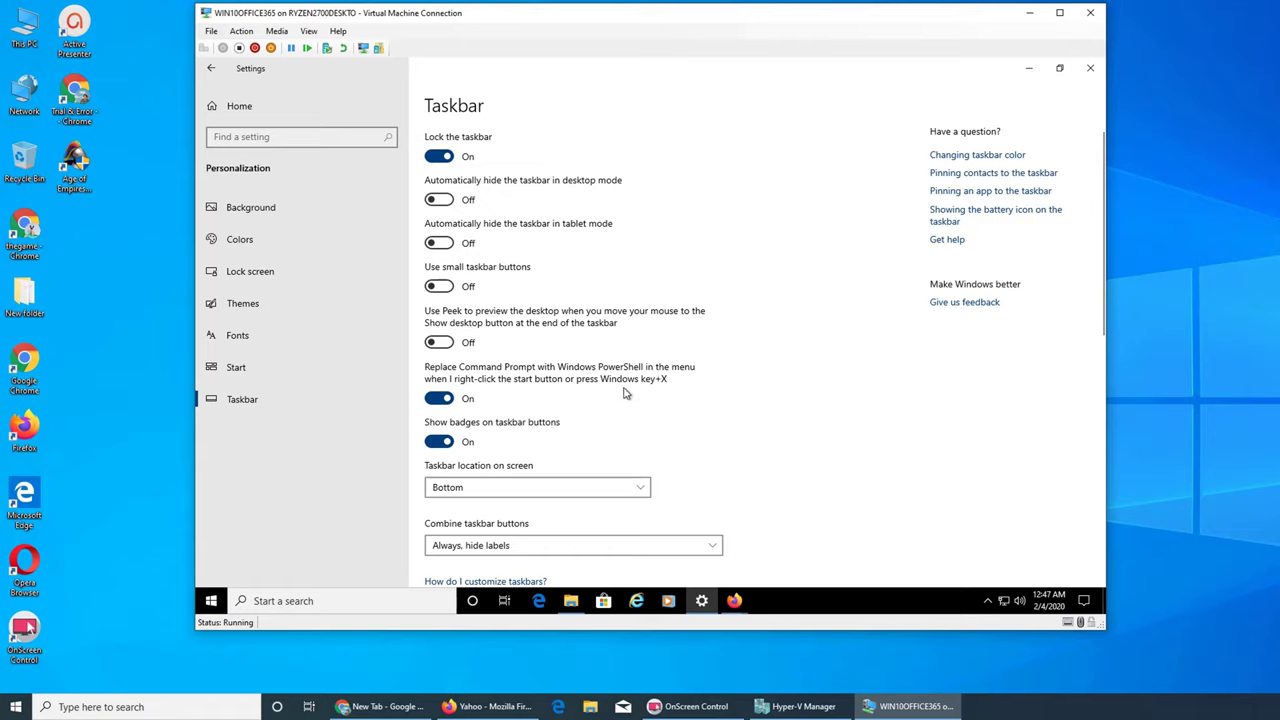
- View the Windows PowerShell entries in the Start quick-link menu and close the menu
left_click(213, 602)
right_click(211, 602)
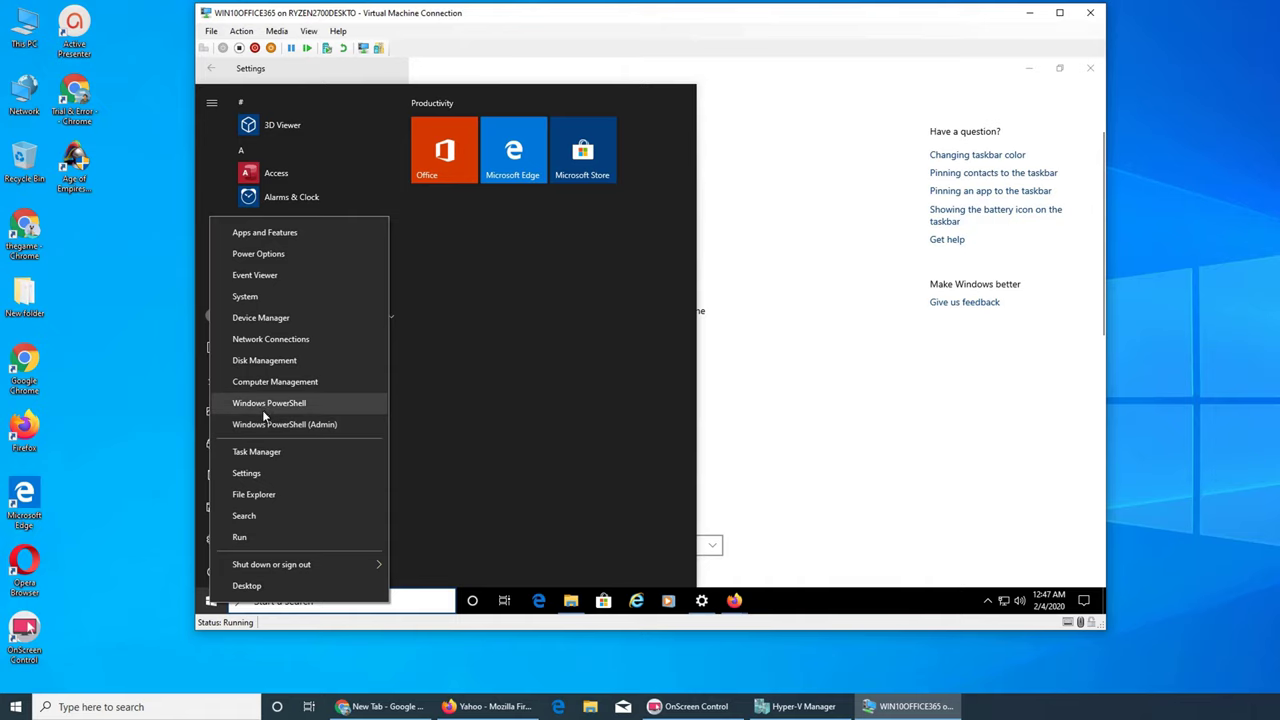
left_click(886, 451)
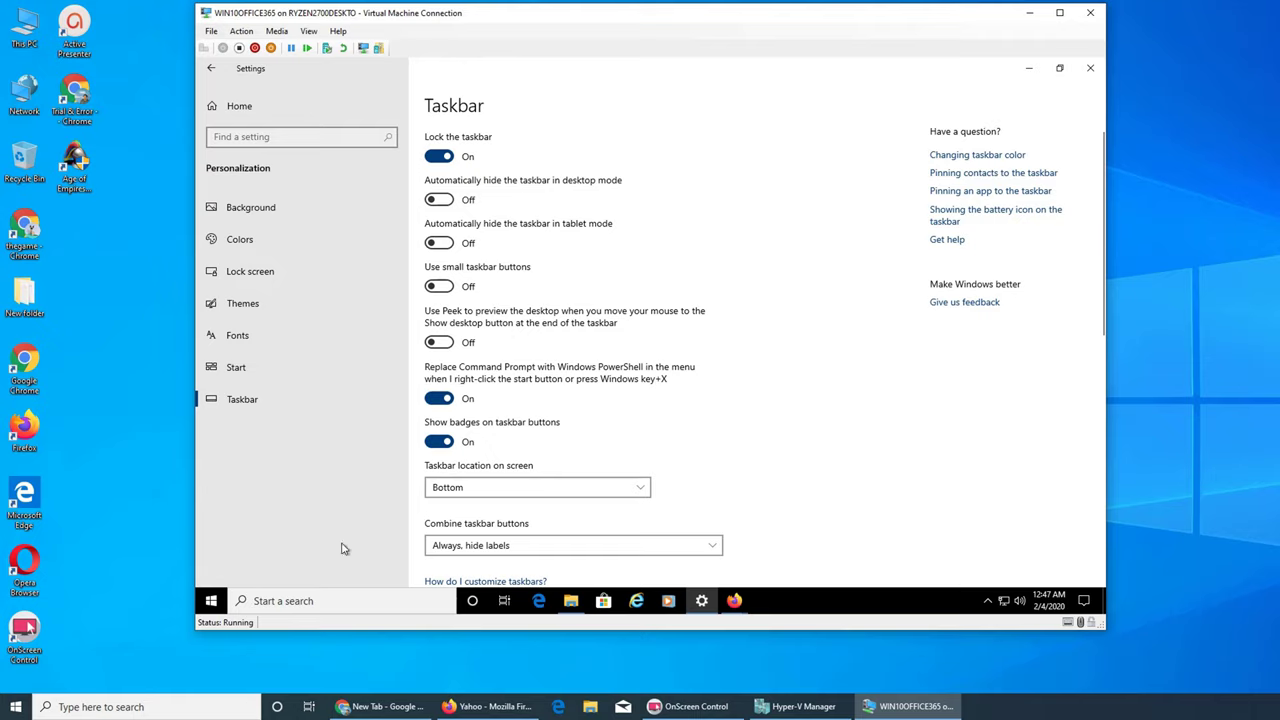
- Turn off replacing Command Prompt with Windows PowerShell and view the Command Prompt entries in the Start quick-link menu
left_click(439, 398)
left_click(210, 601)
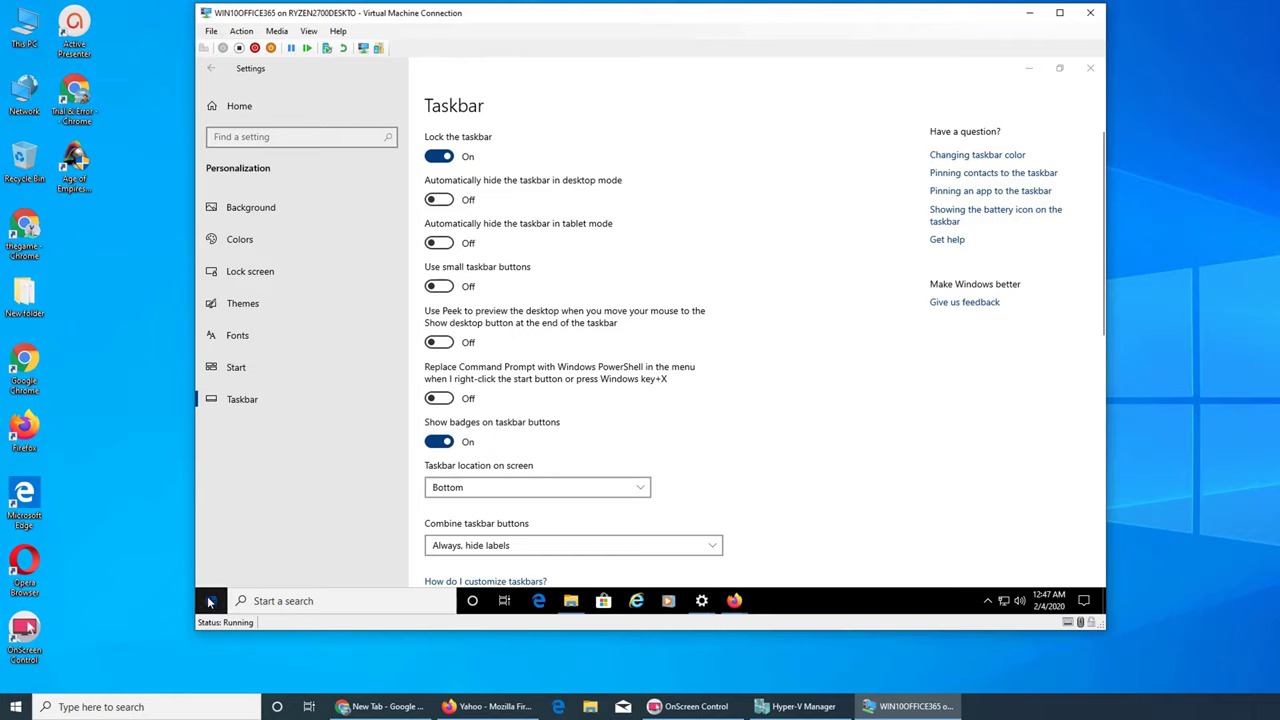
right_click(210, 601)
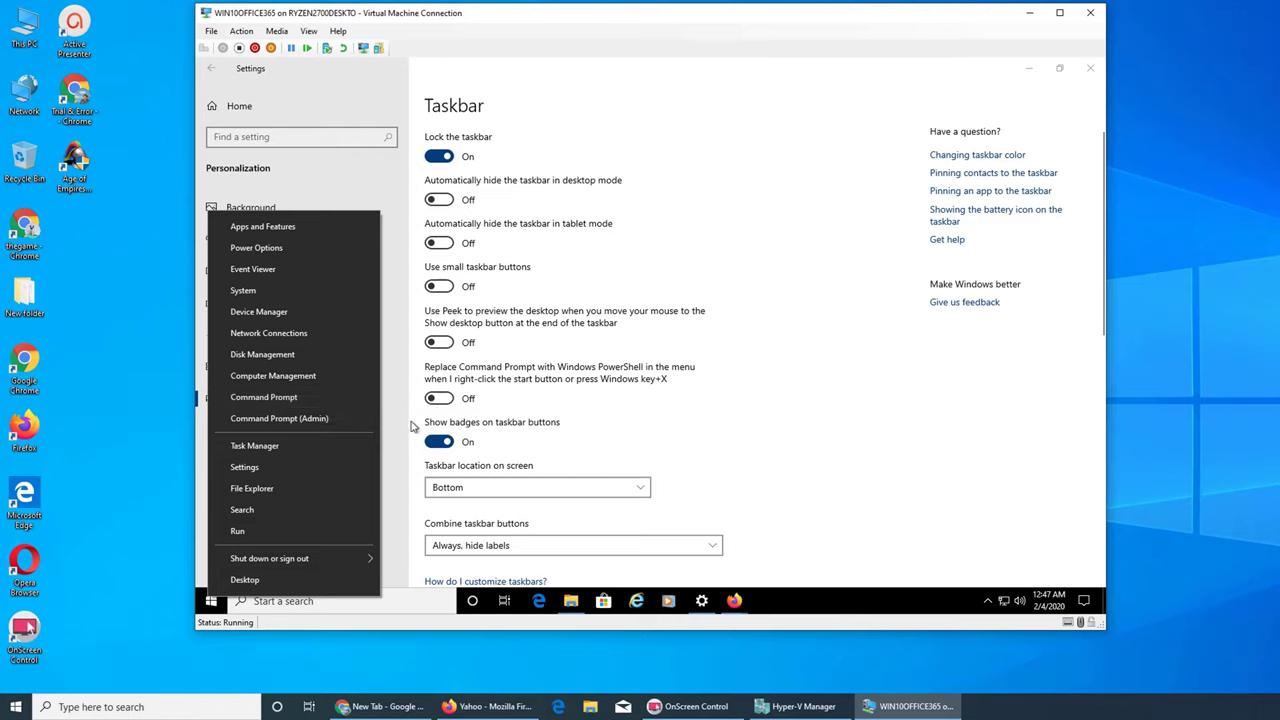
- Turn the PowerShell replacement option back on and check the PowerShell entries in the Start quick-link menu
left_click(440, 400)
left_click(188, 608)
right_click(188, 608)
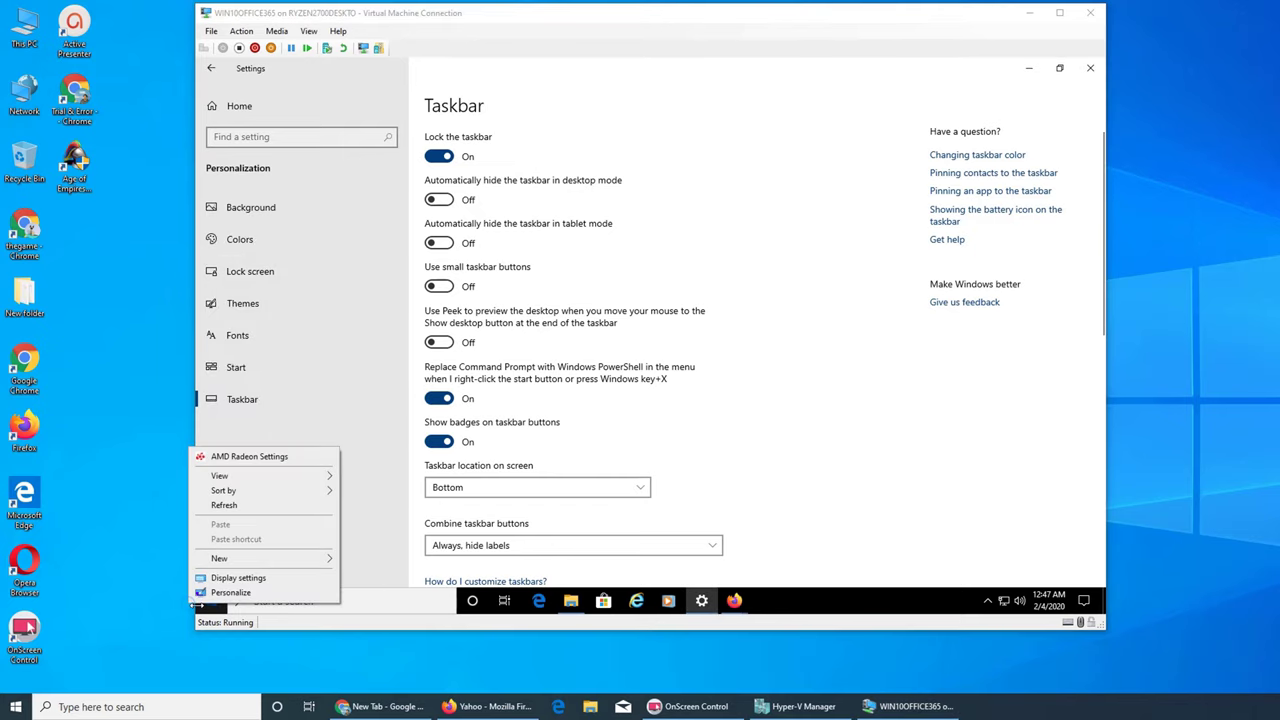
right_click(211, 601)
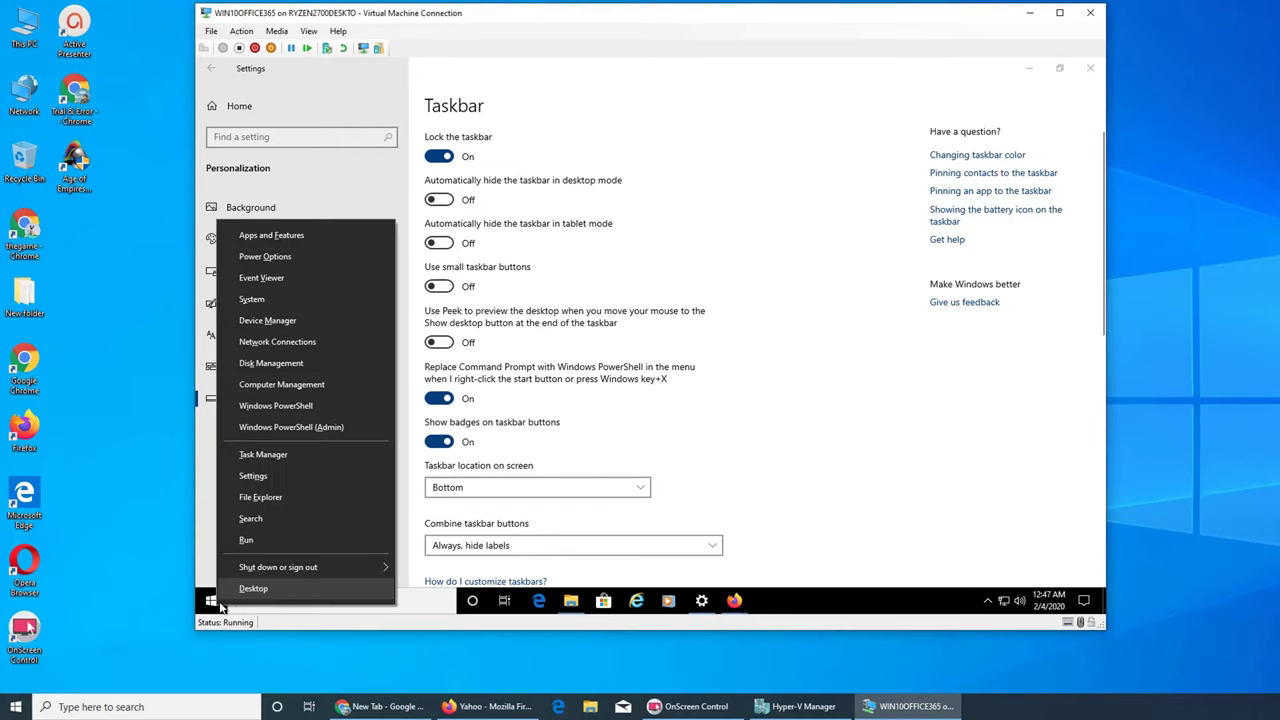
left_click(279, 428)
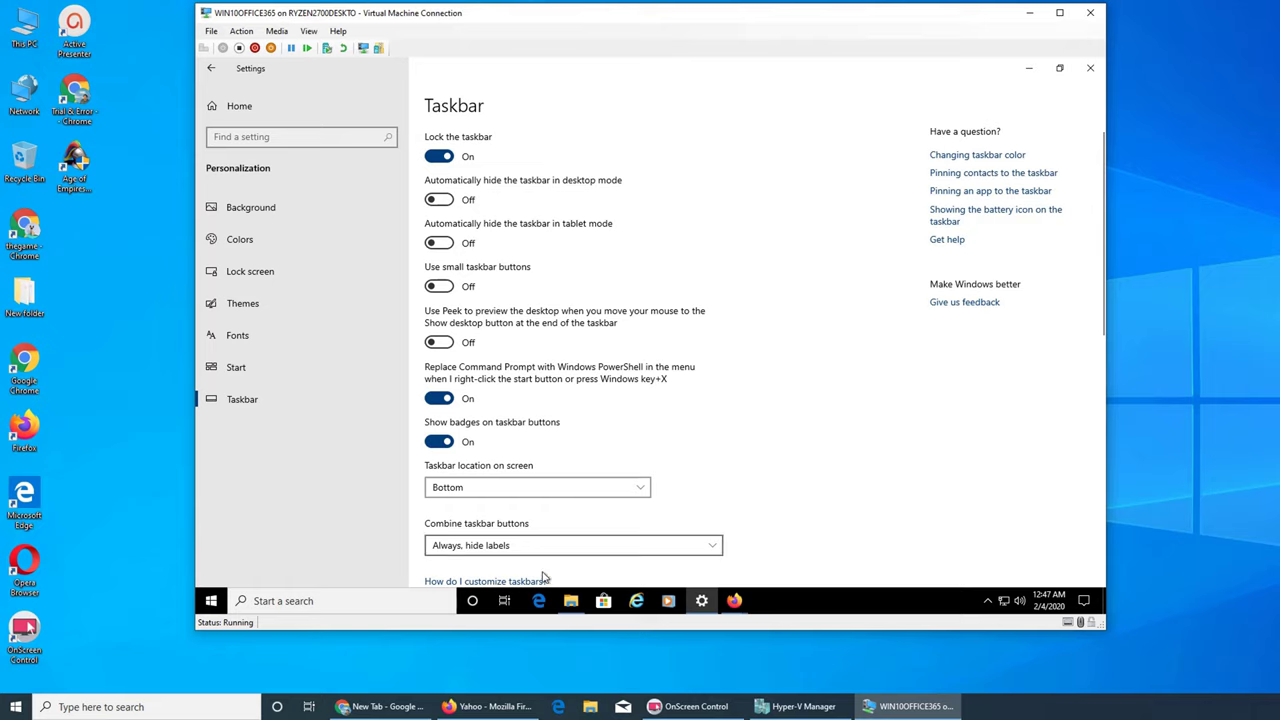
- Toggle badges on taskbar buttons off and on several times while checking the taskbar icons, leaving badges on
mouse_move(567, 603)
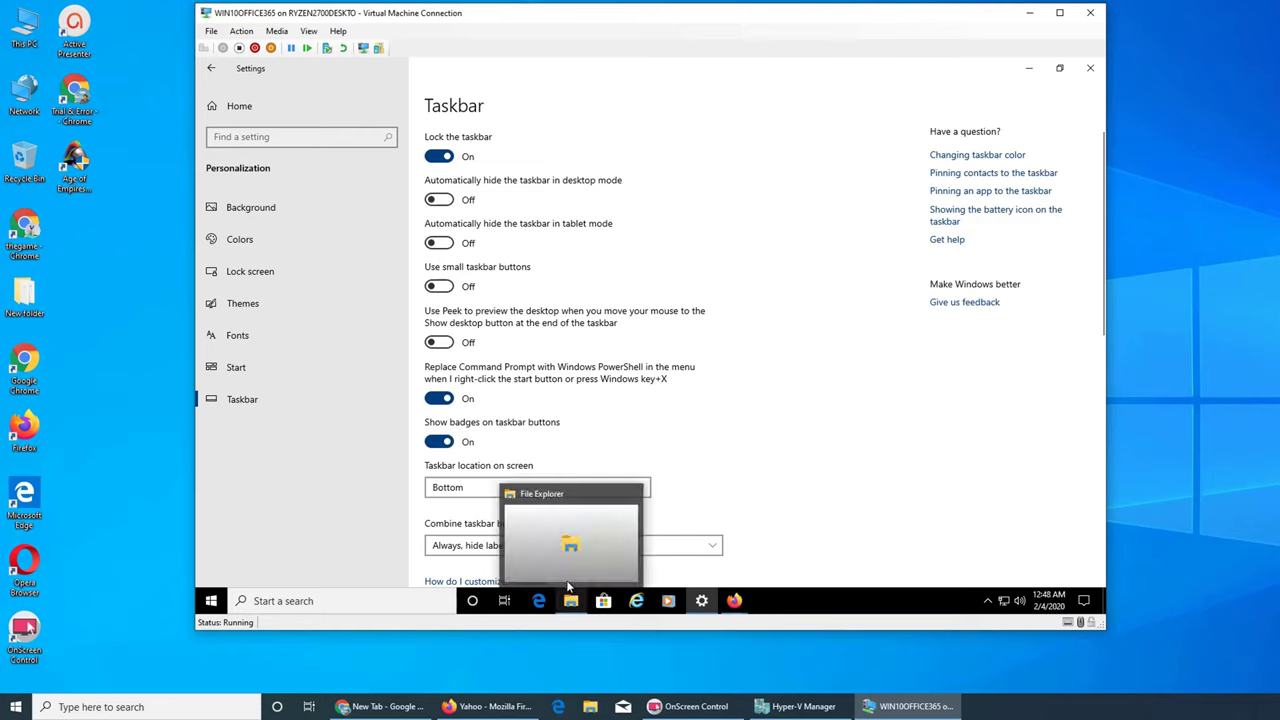
left_click(440, 441)
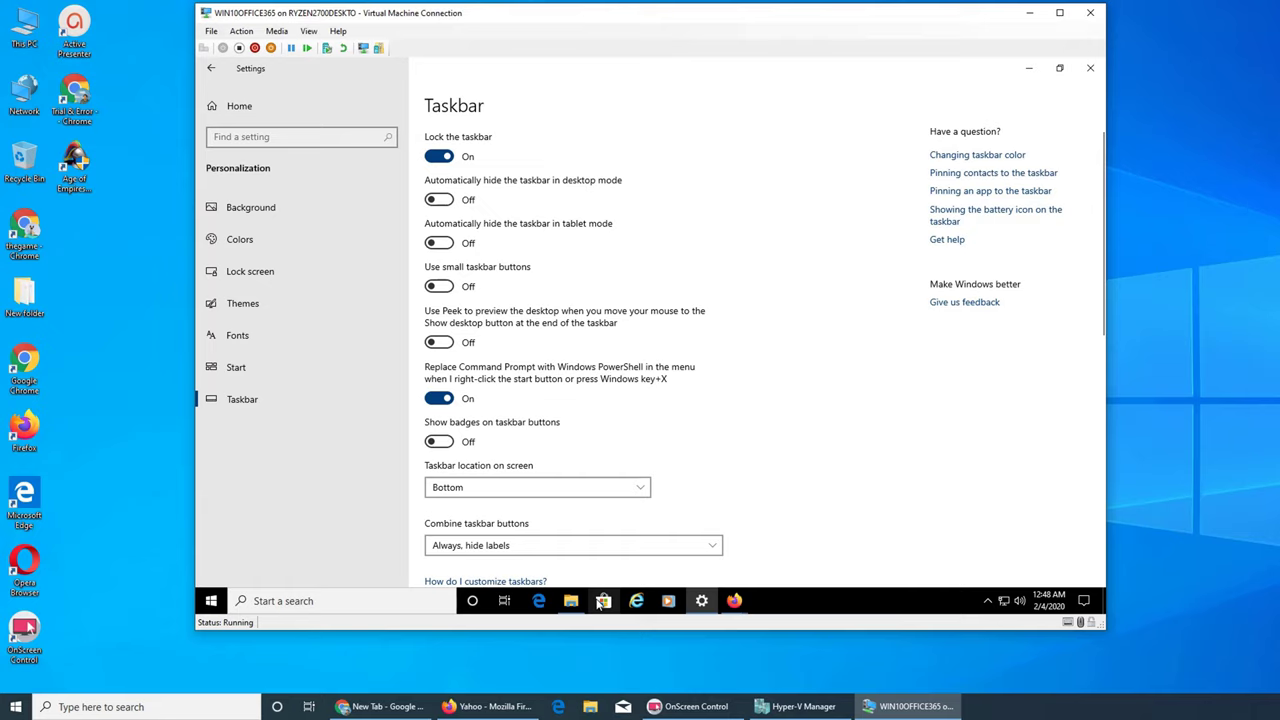
mouse_move(735, 603)
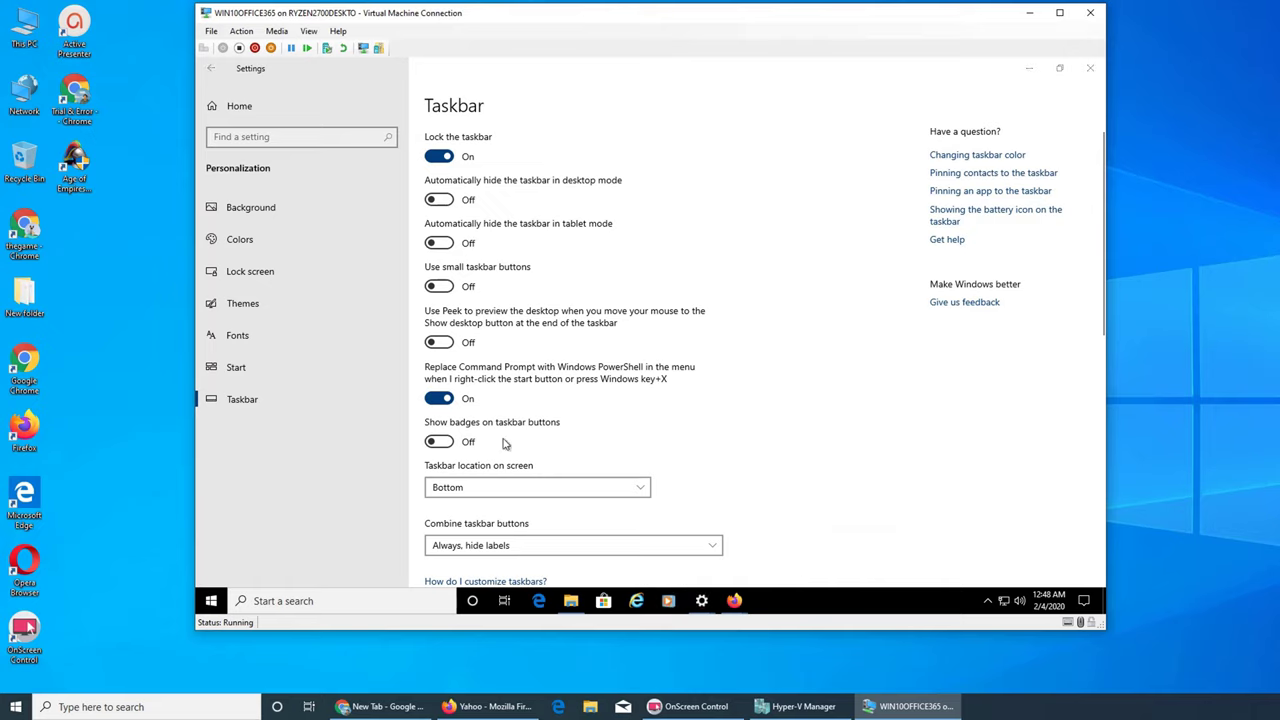
left_click(440, 441)
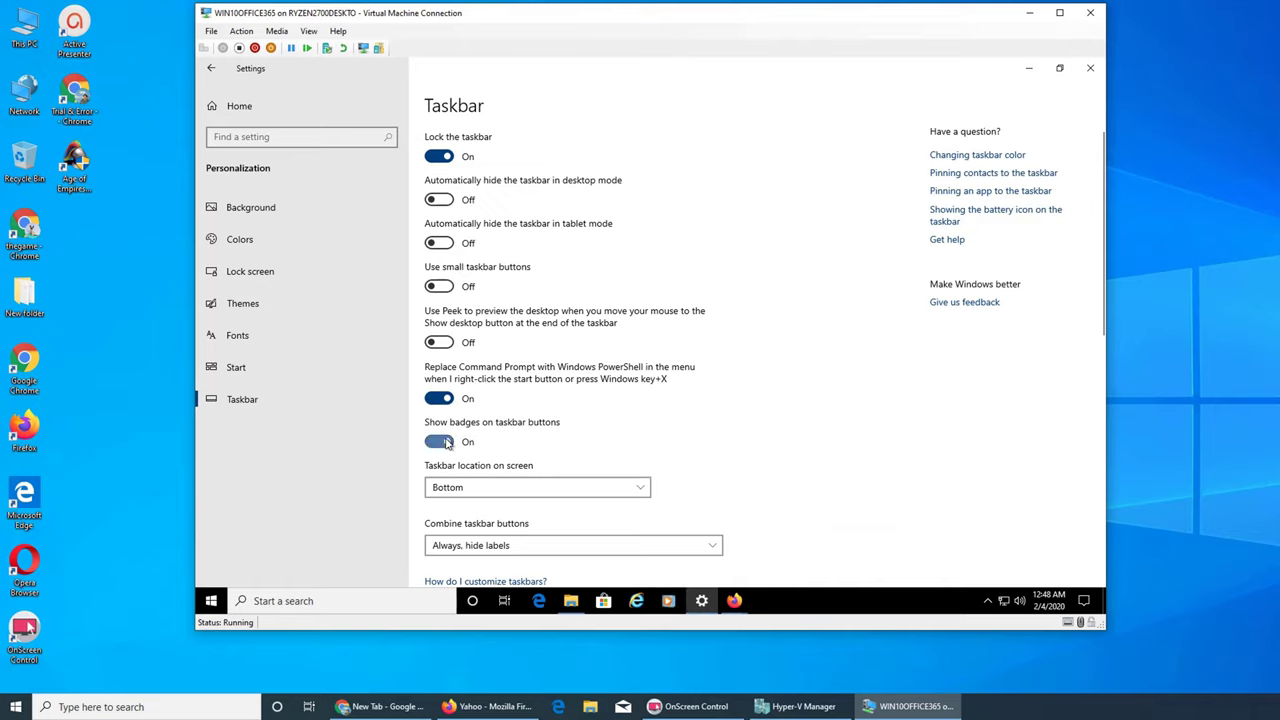
left_click(436, 445)
left_click(444, 446)
left_click(436, 445)
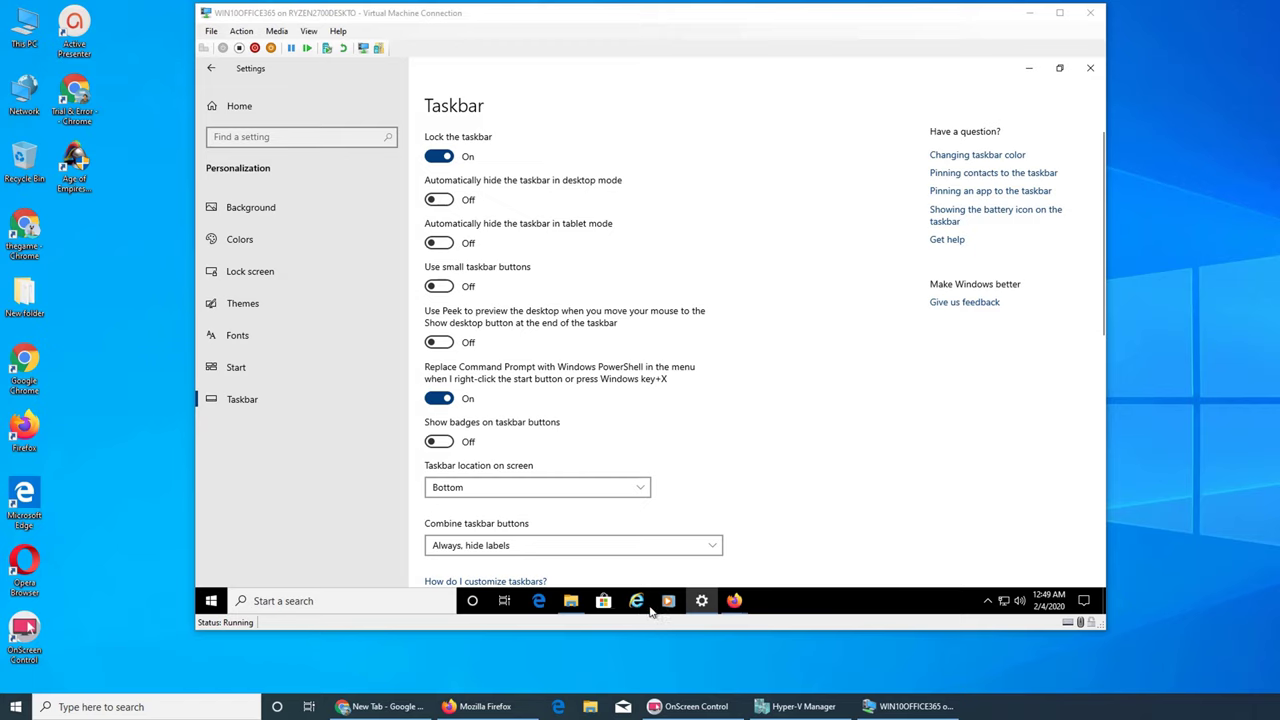
left_click(452, 443)
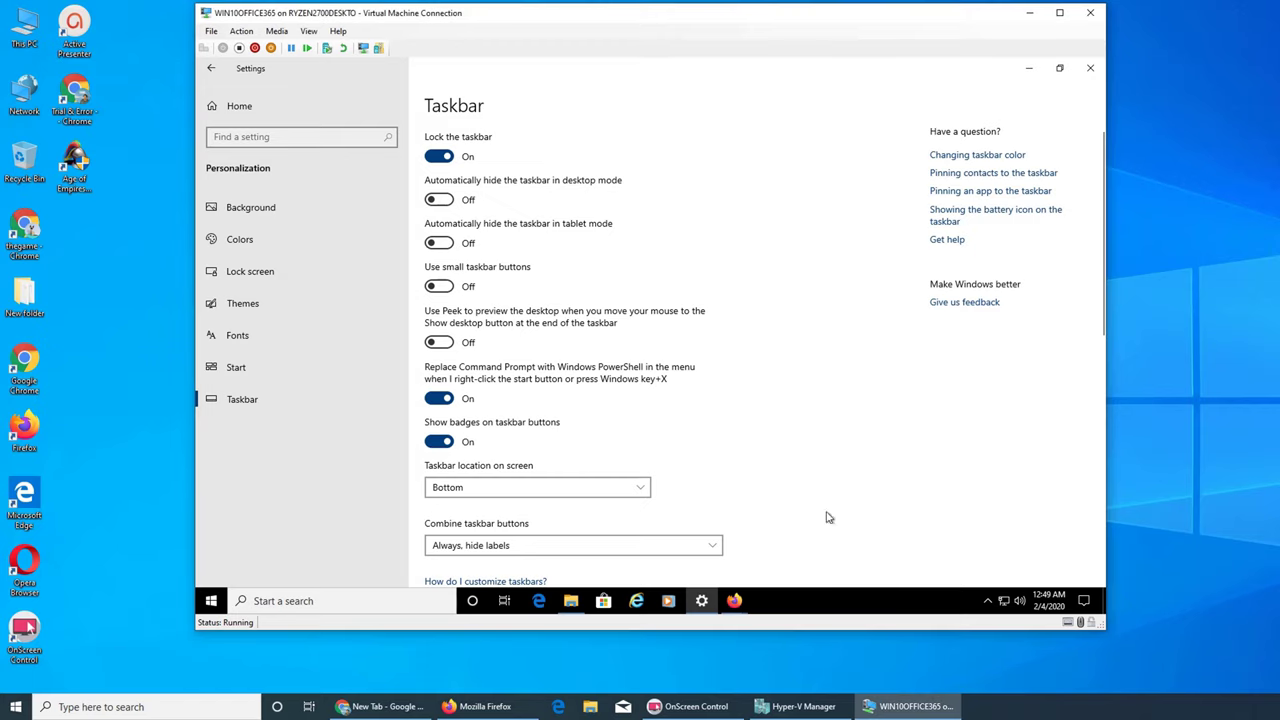
- Turn off badges on taskbar buttons, and check the hidden notification-area icons and the action center
left_click(989, 601)
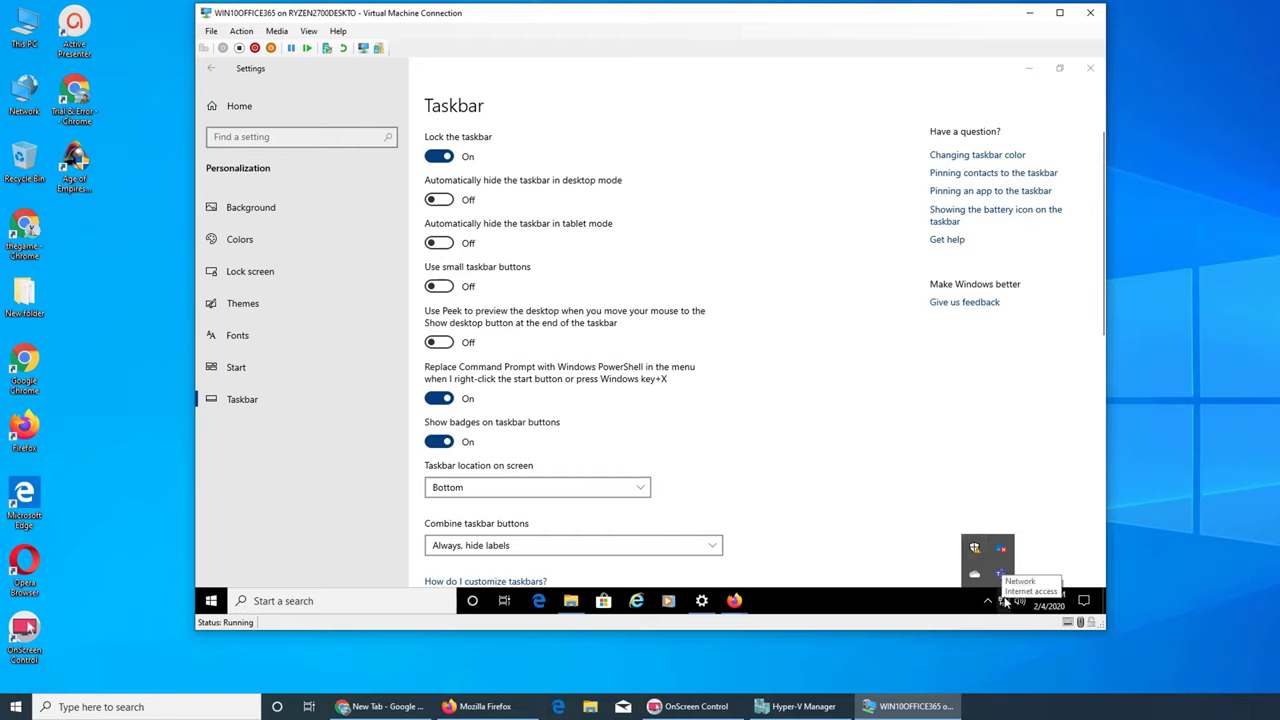
left_click(449, 441)
left_click(989, 601)
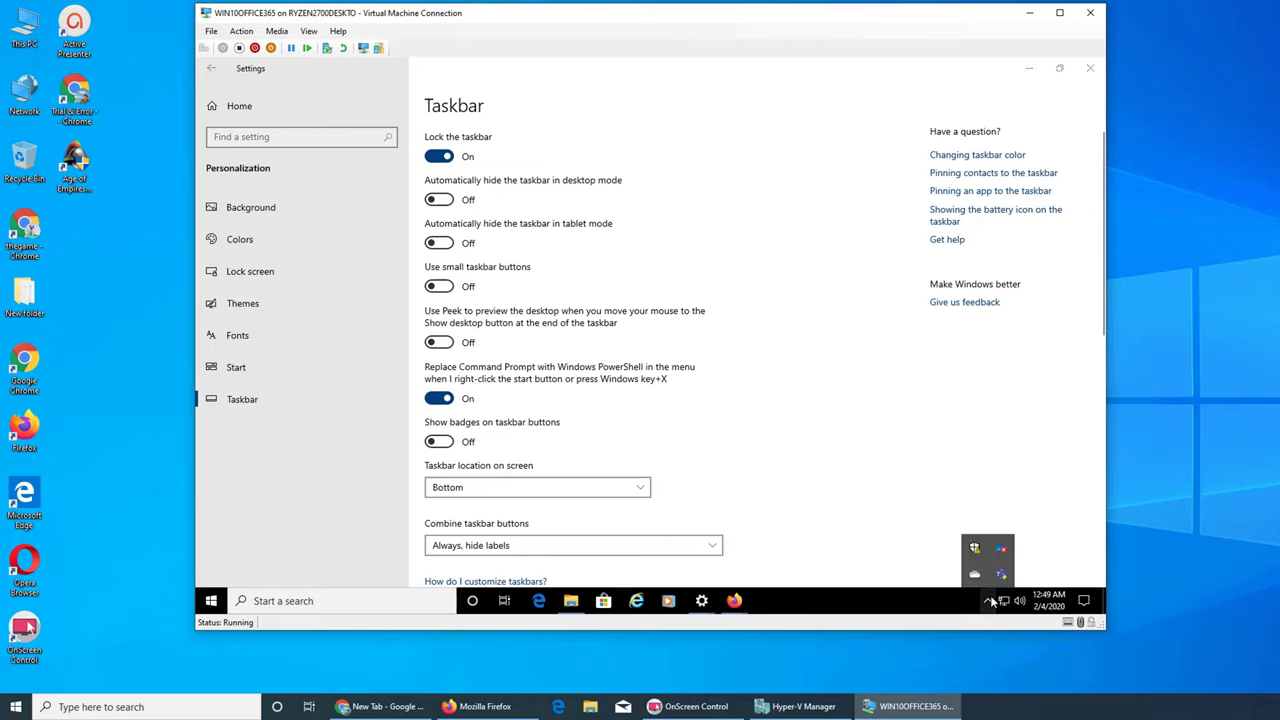
left_click(990, 601)
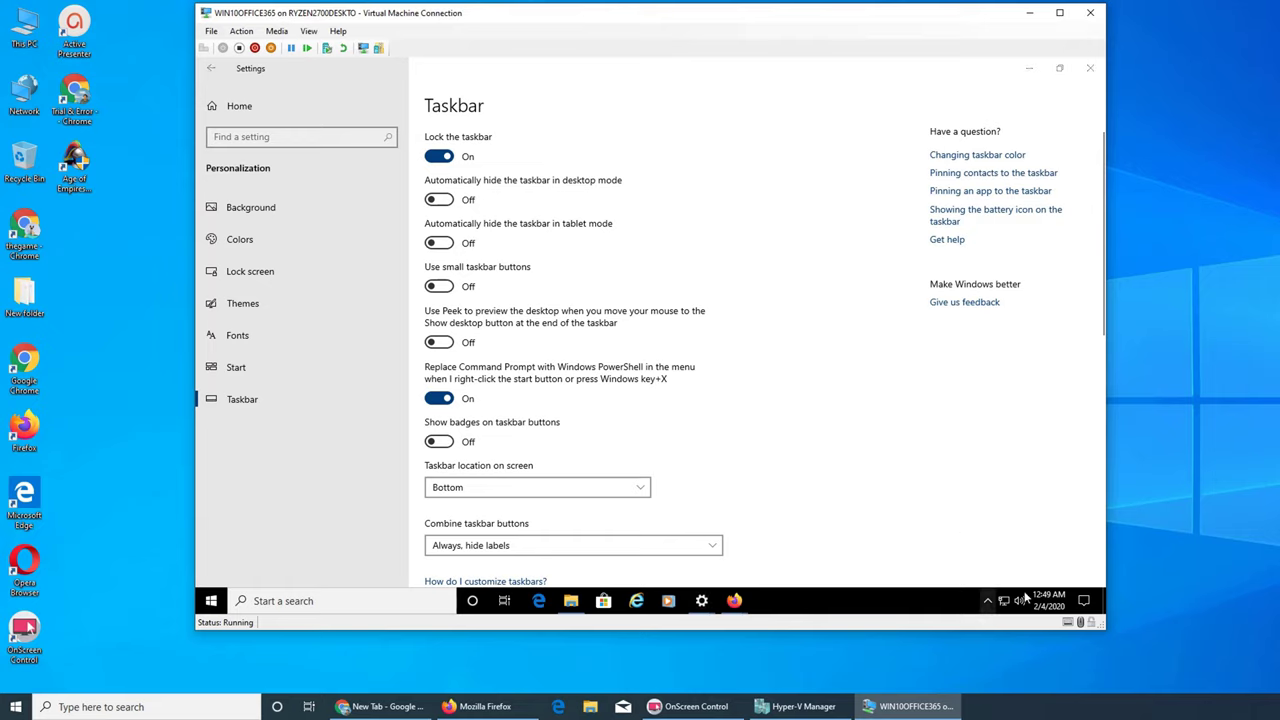
left_click(1085, 601)
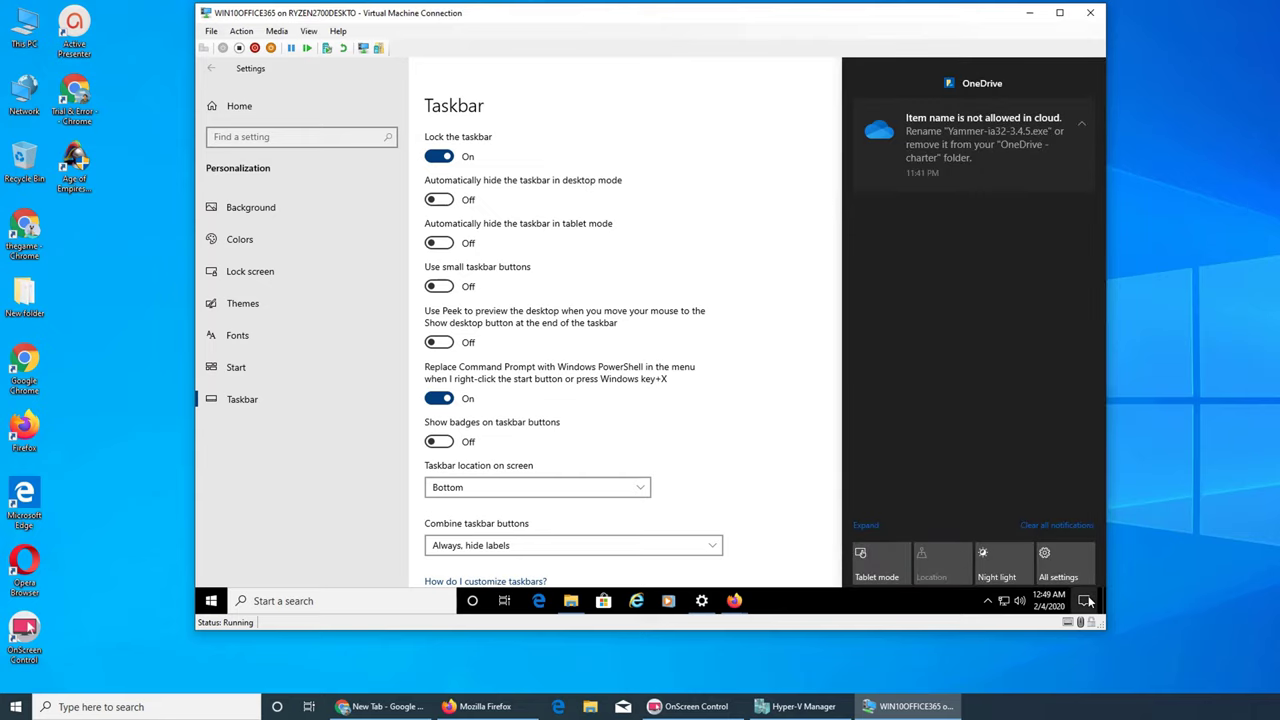
left_click(1085, 601)
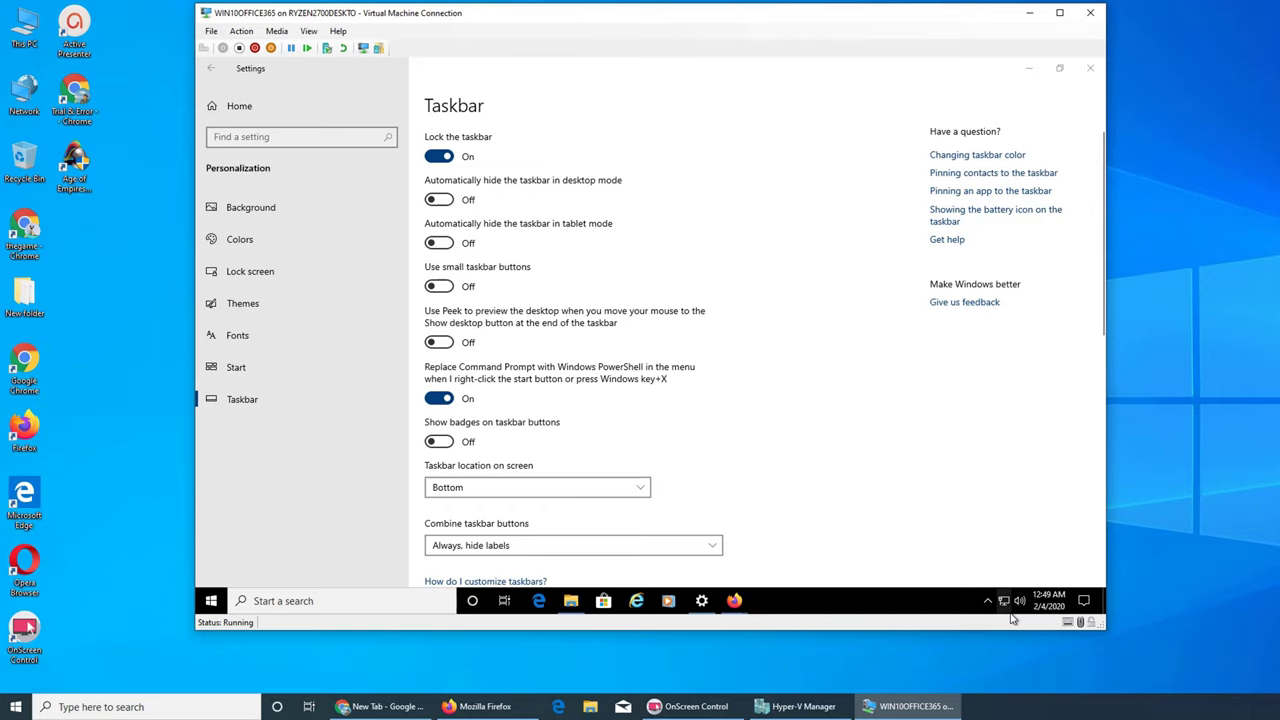
- Minimize the Settings window and all open Firefox windows to reveal the virtual machine's desktop
scroll(851, 480, "down", 3)
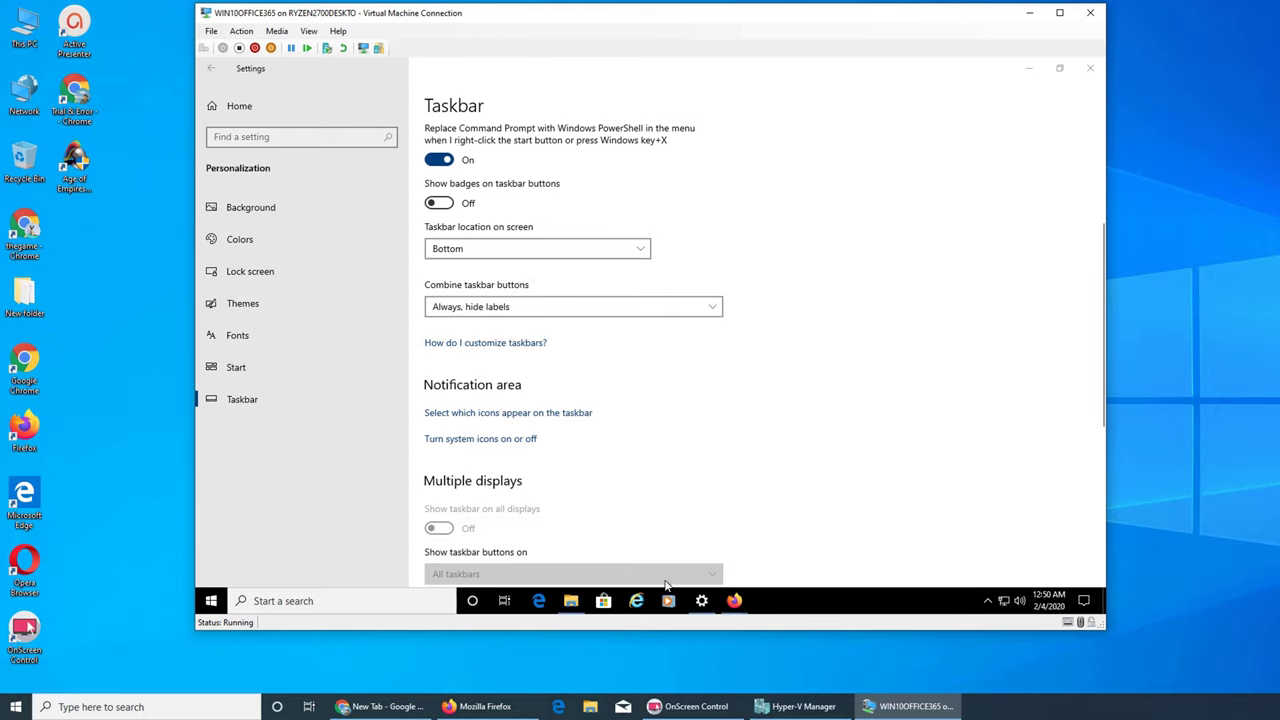
left_click(1030, 75)
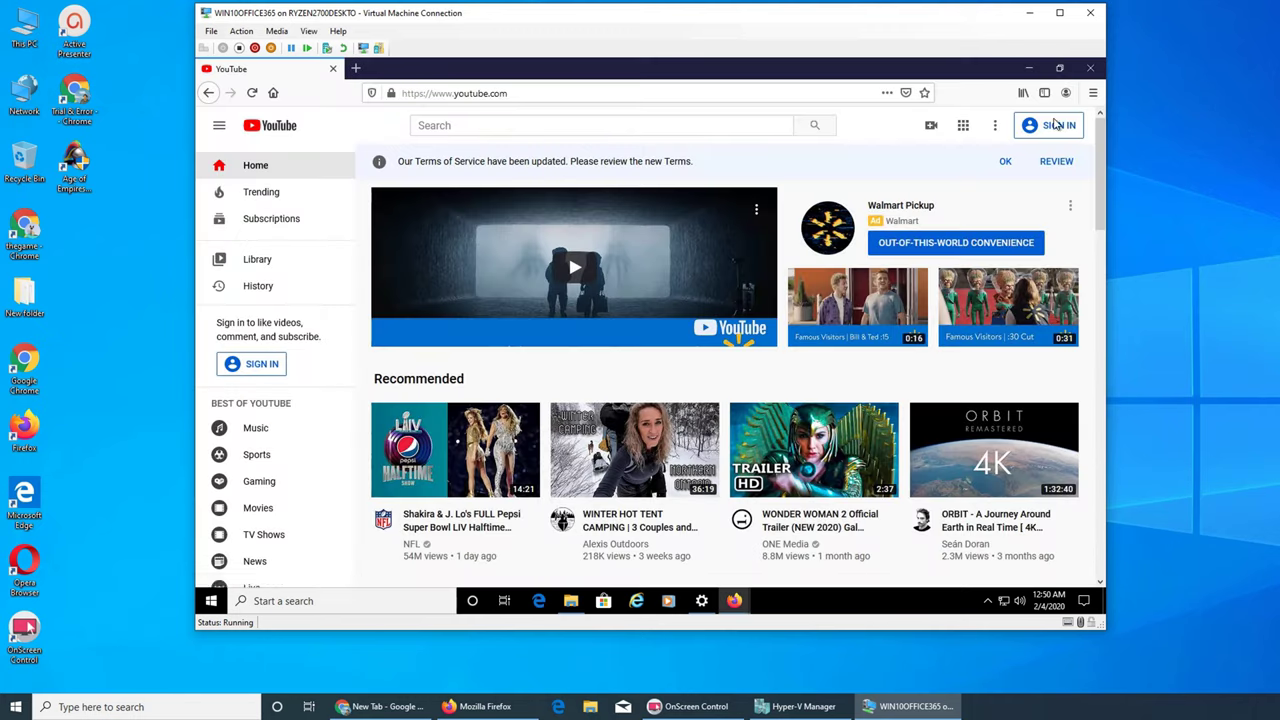
left_click(1028, 72)
left_click(1028, 72)
left_click(1028, 70)
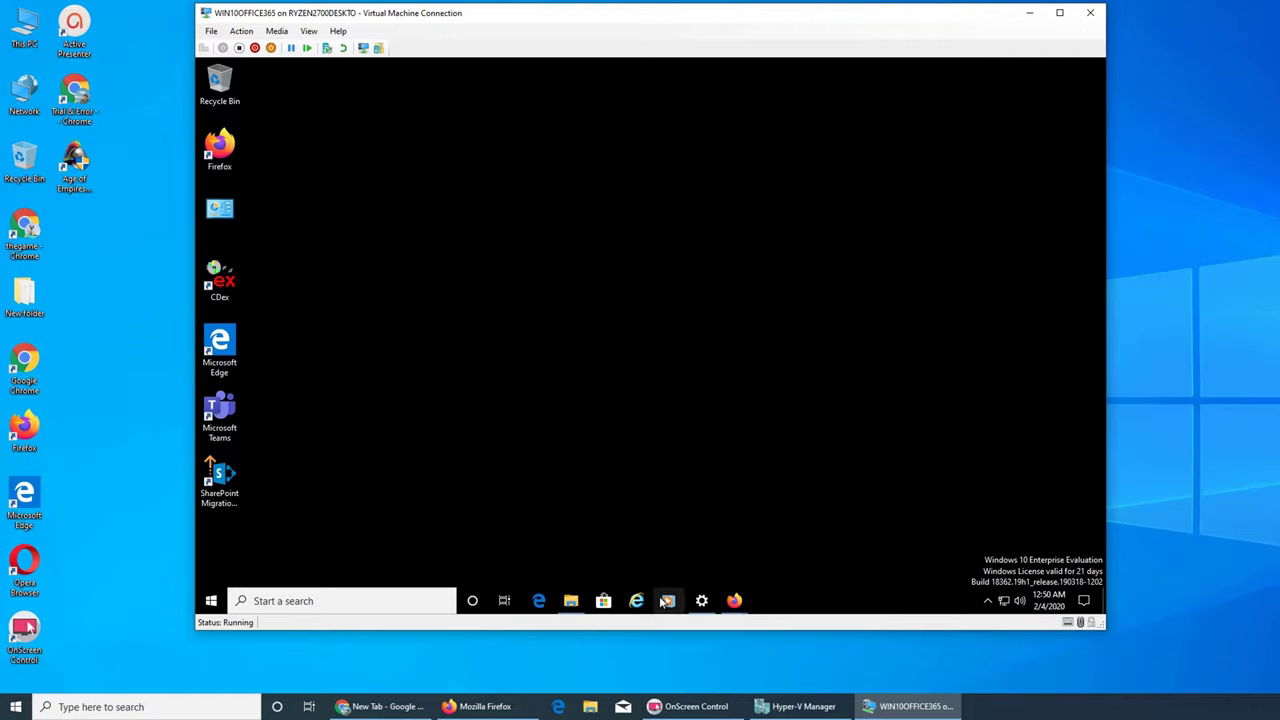
- Launch Microsoft Teams from the virtual machine's desktop and check its taskbar button
mouse_move(701, 600)
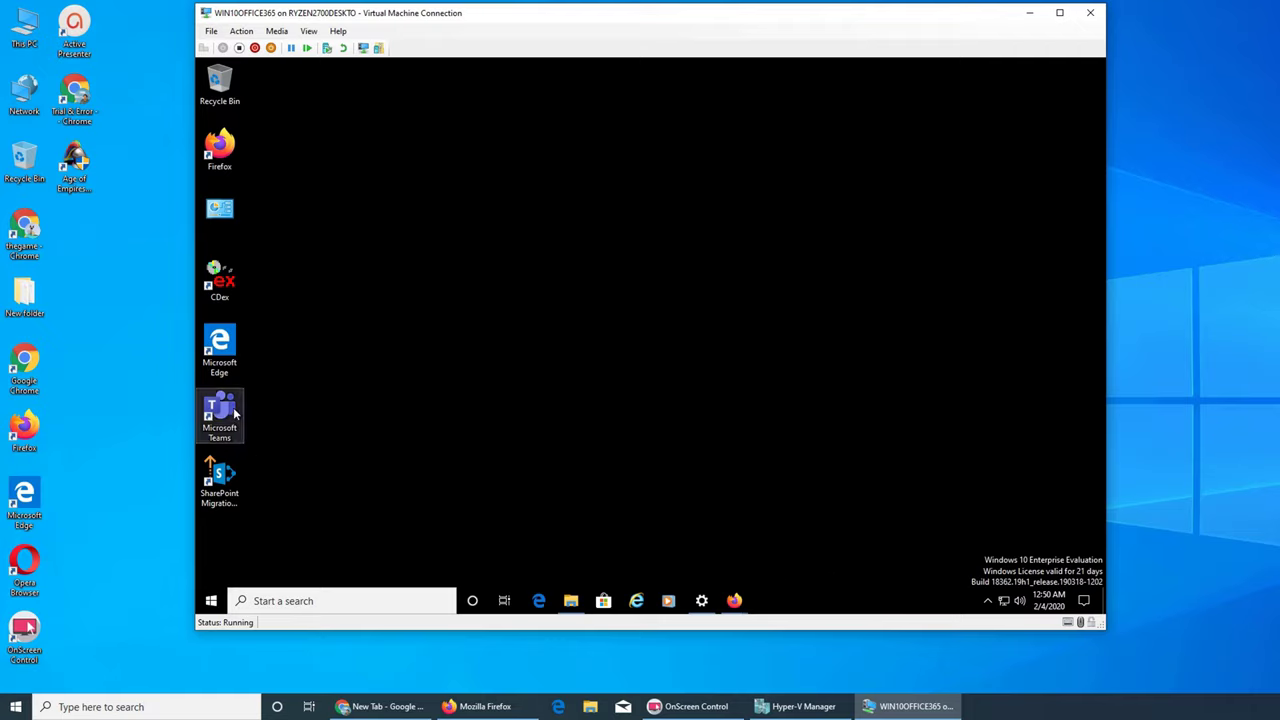
mouse_move(741, 615)
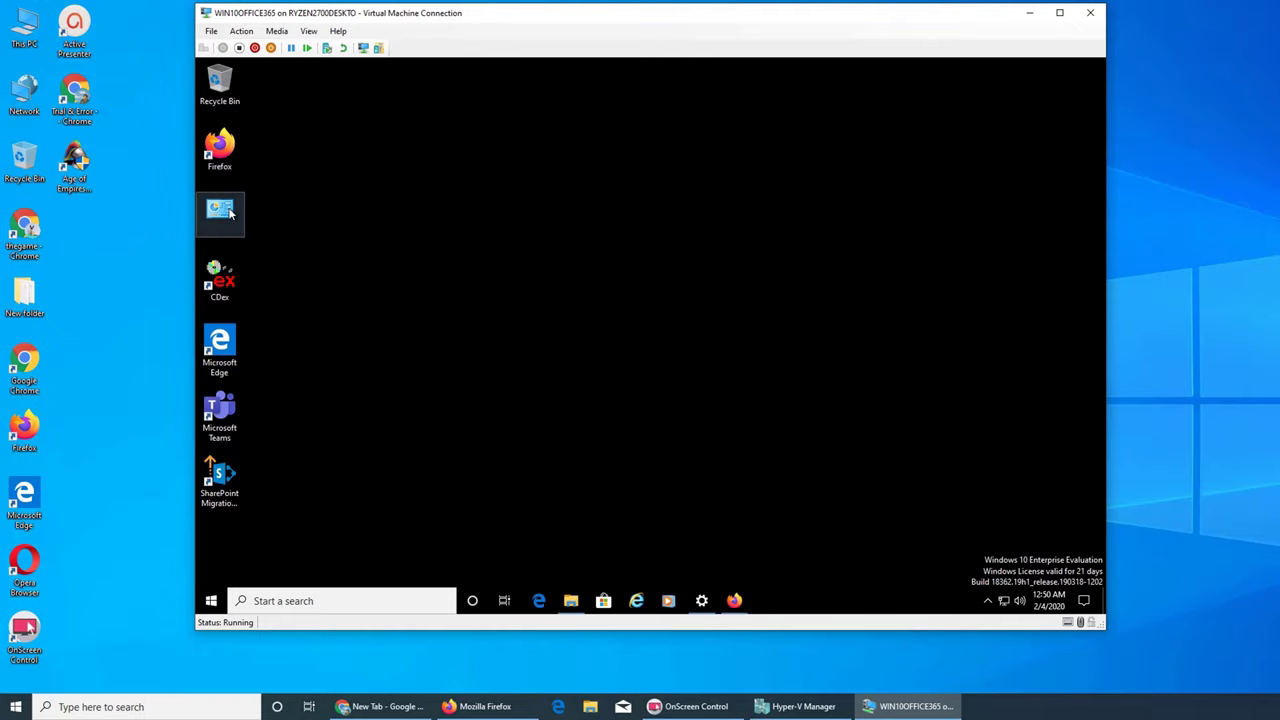
left_click(226, 415)
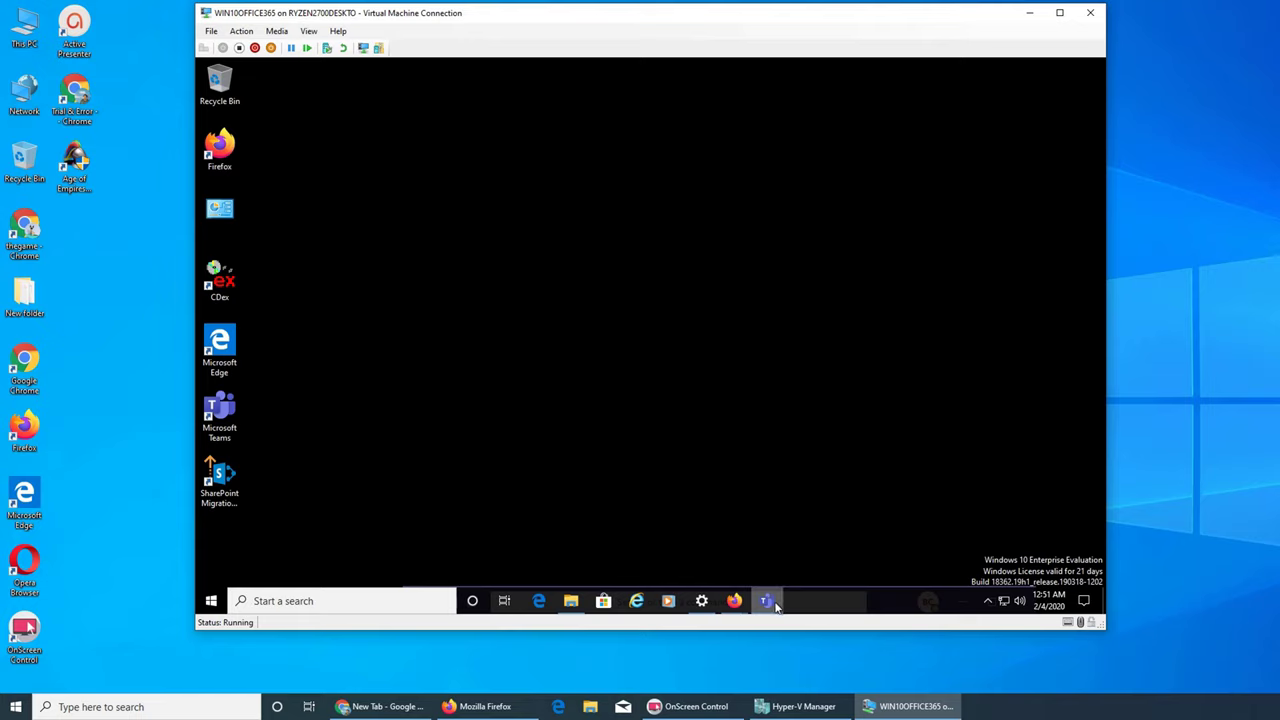
mouse_move(773, 588)
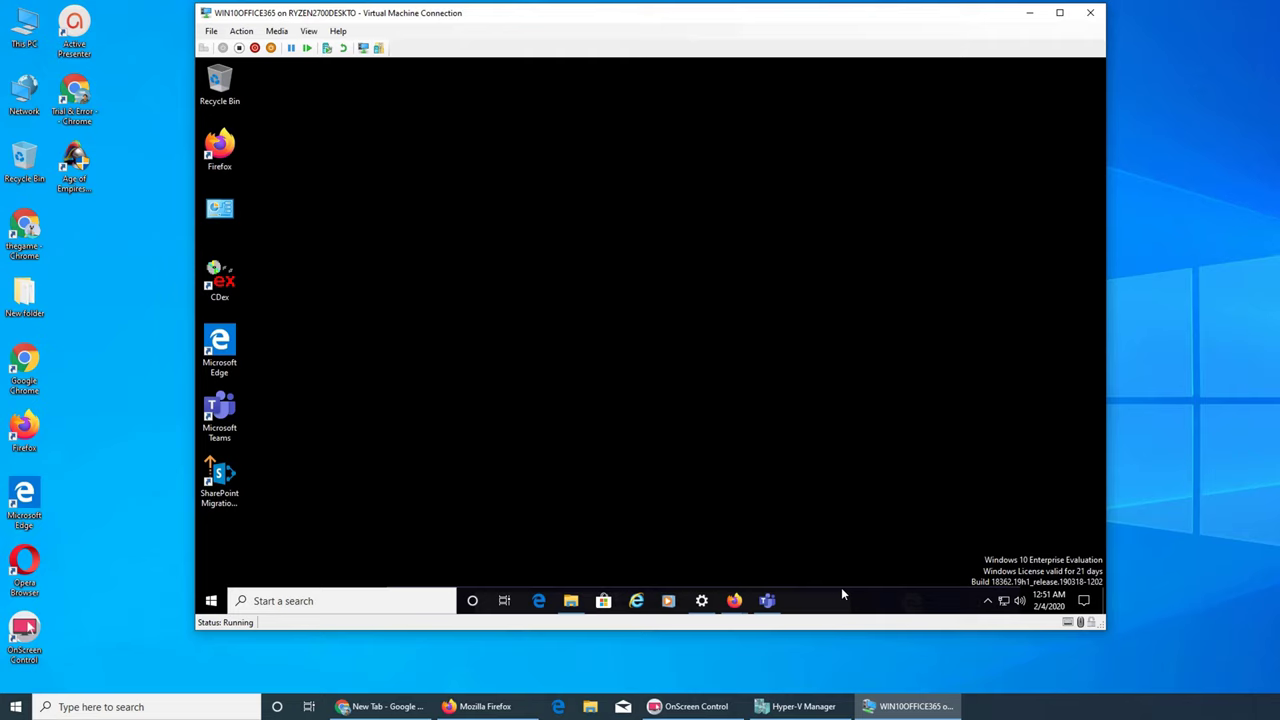
- Bring back the taskbar settings and set the taskbar location on screen to Right
left_click(703, 601)
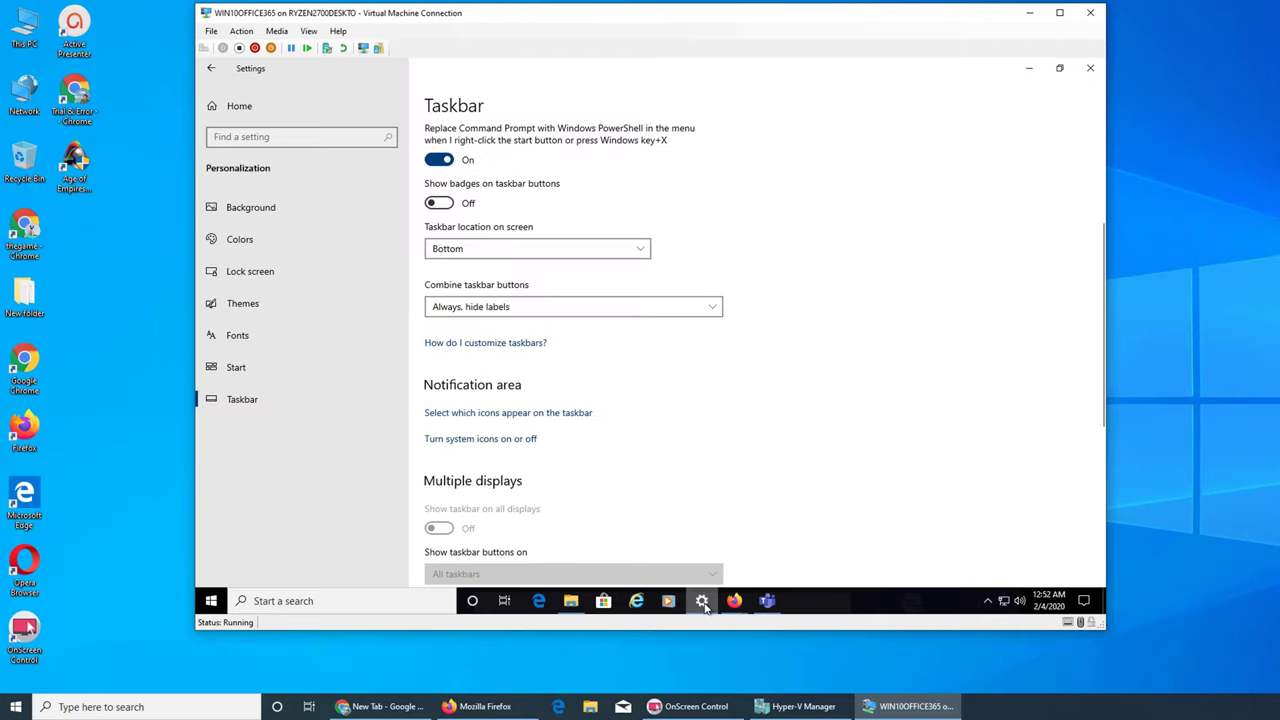
left_click(497, 254)
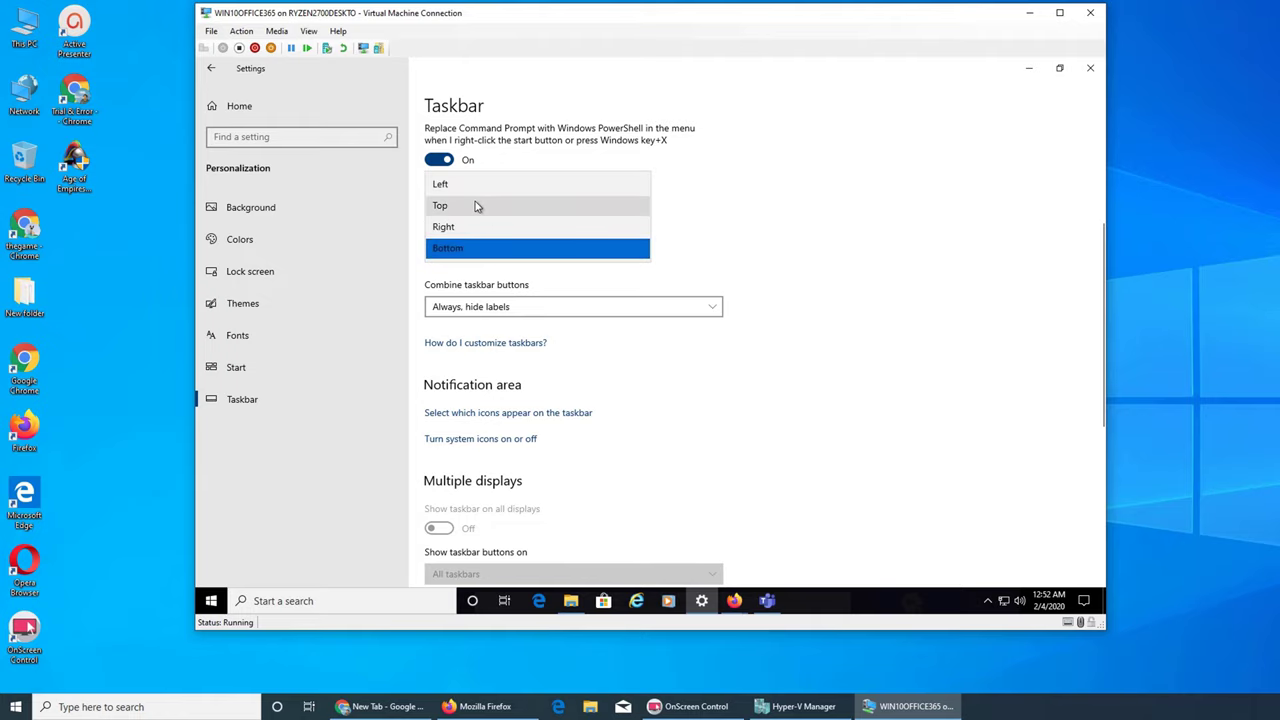
left_click(458, 228)
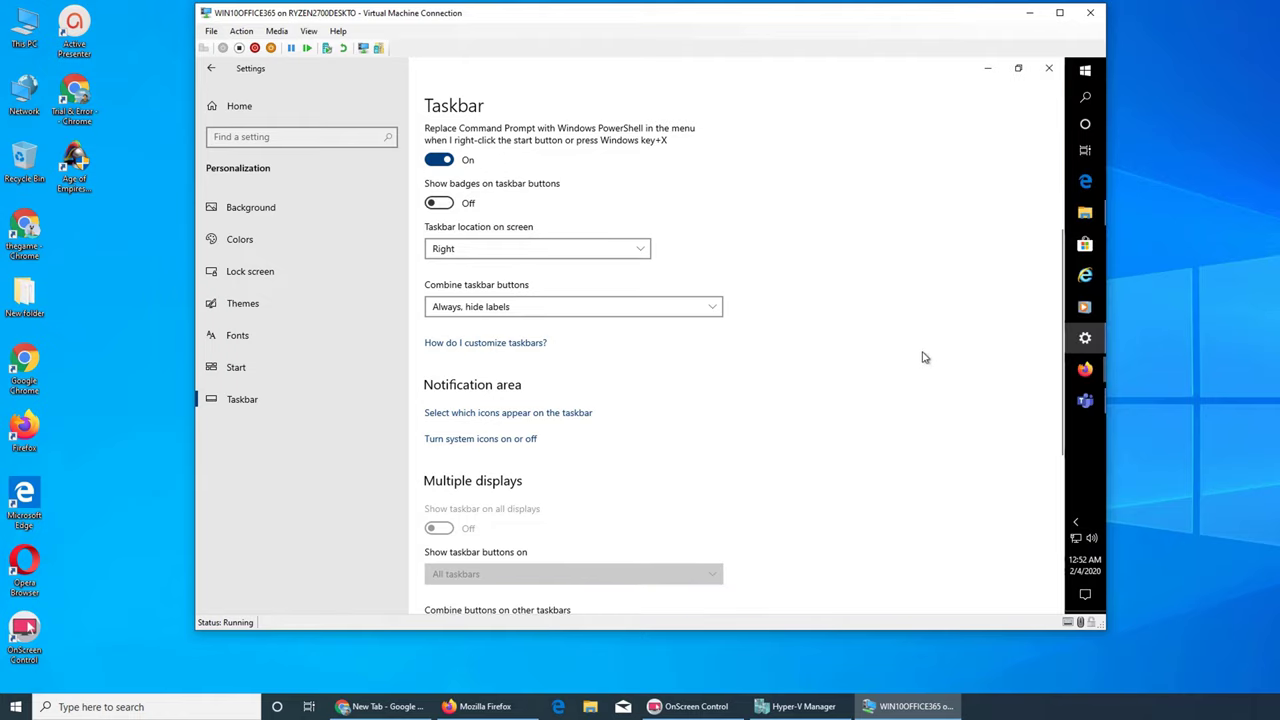
- Minimize the Settings window and move the Teams window down to the desktop's lower edge and back up
left_click(987, 68)
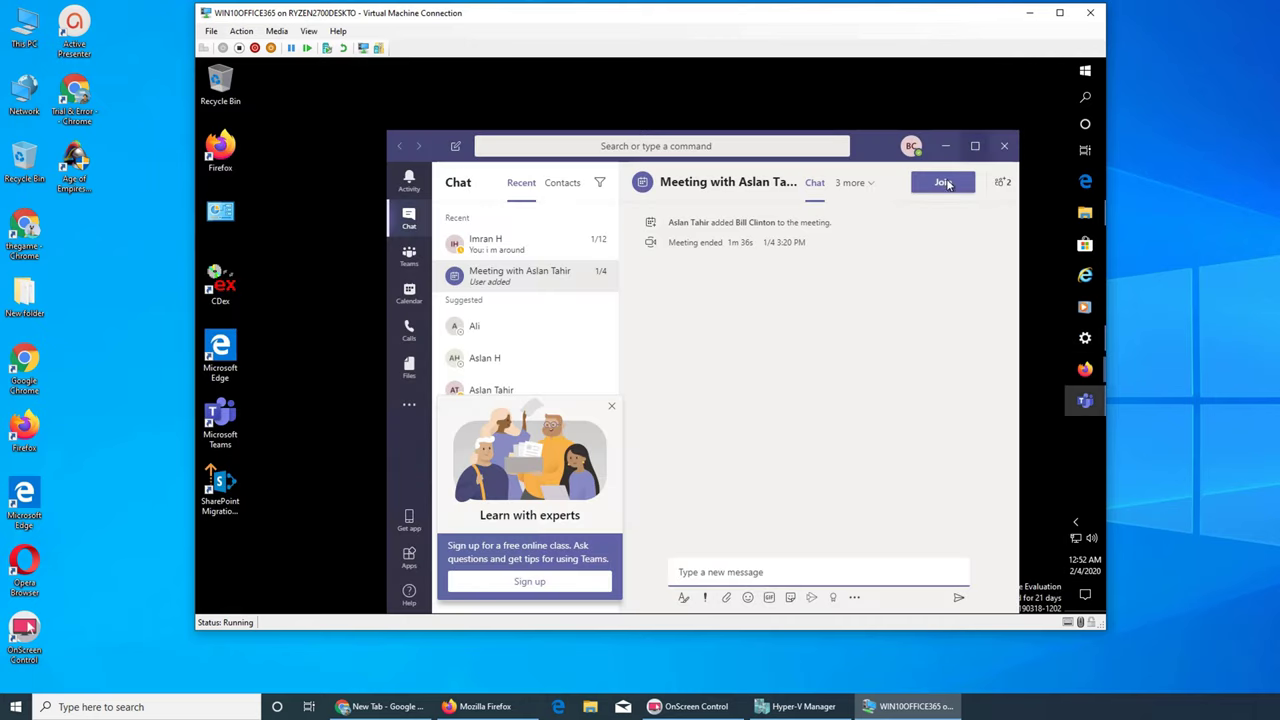
mouse_move(862, 141)
left_mouse_down()
mouse_move(860, 607)
mouse_move(925, 152)
mouse_move(871, 125)
left_mouse_up()
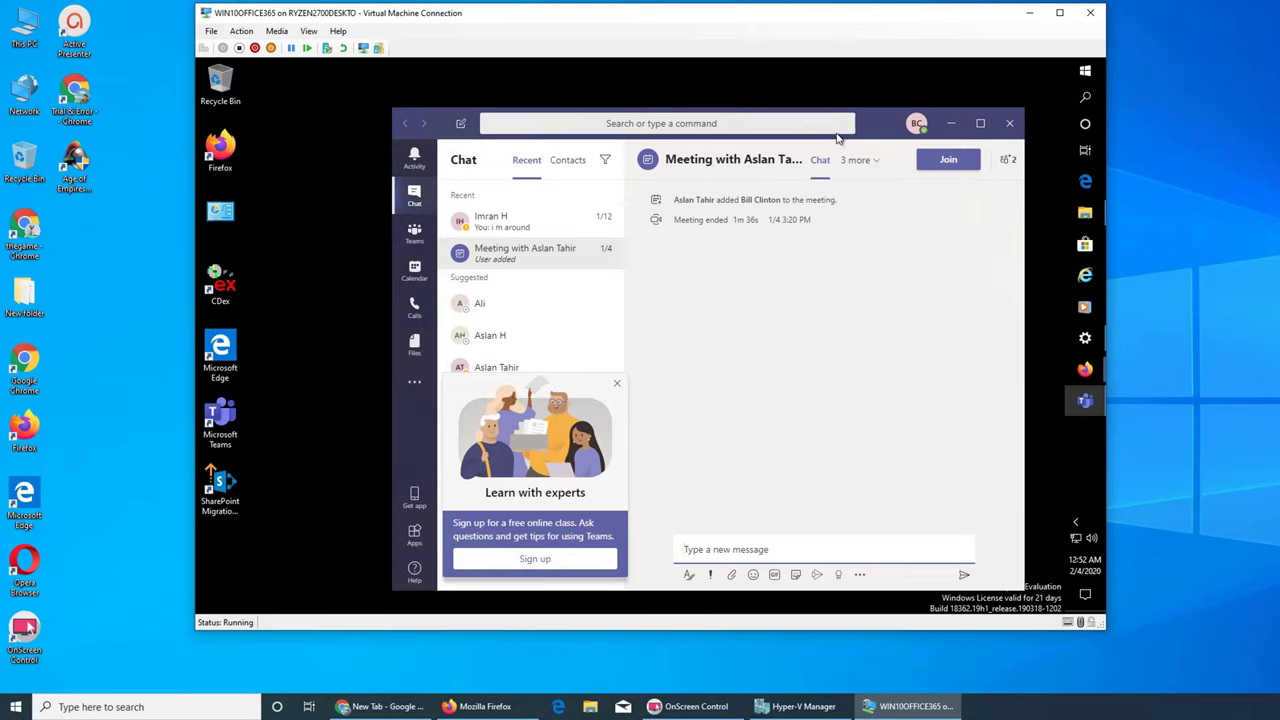
left_click_drag(889, 125, 845, 596)
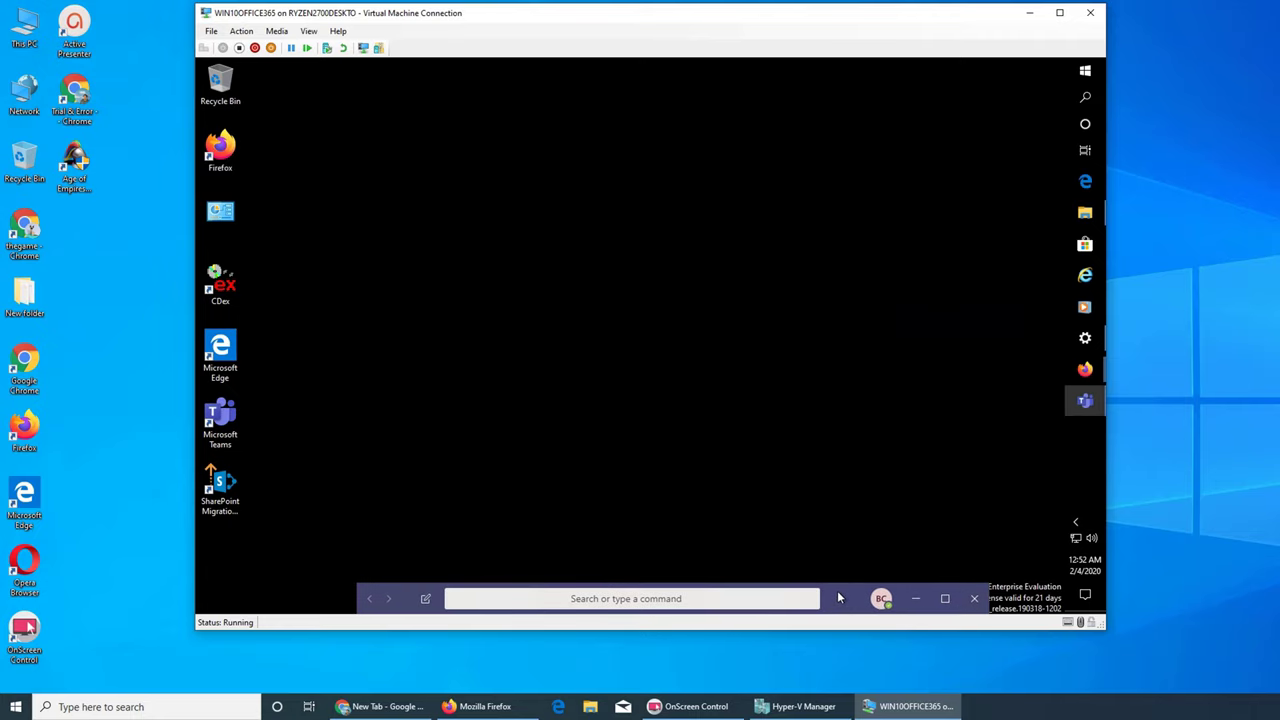
left_click_drag(838, 598, 810, 119)
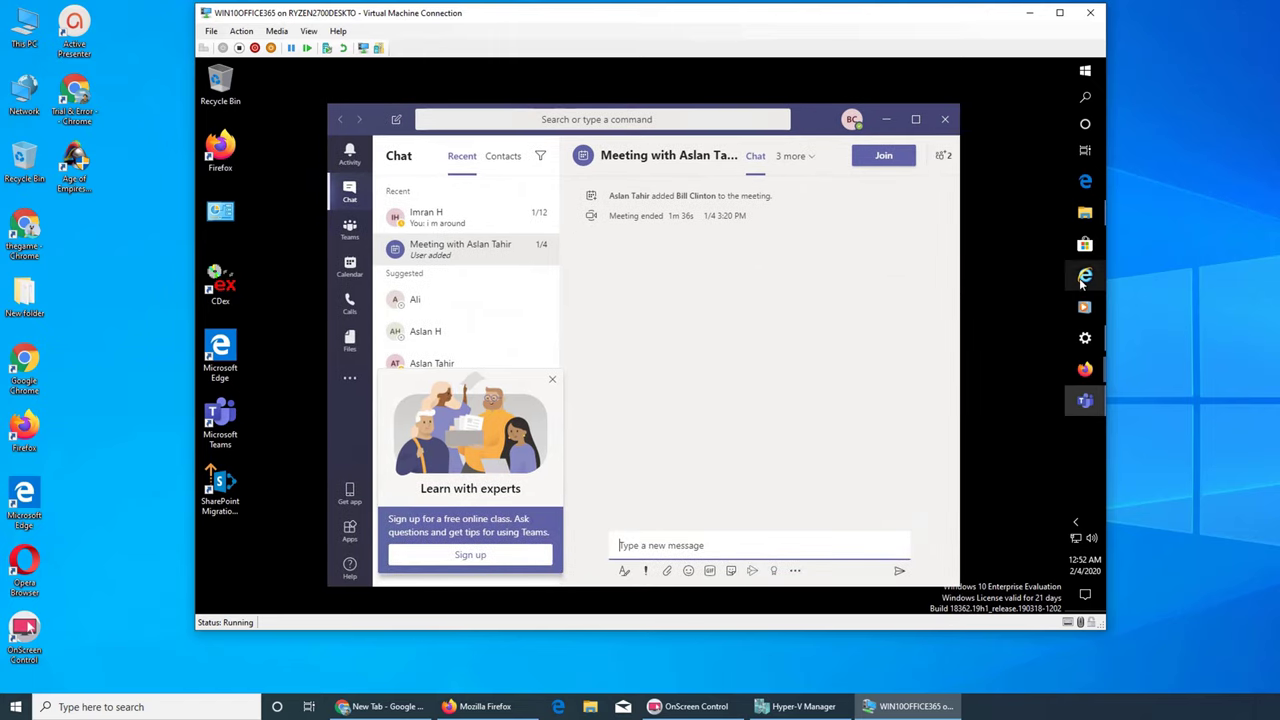
- Return to the taskbar settings, set the taskbar location to Bottom, and change it to Left
left_click(1085, 339)
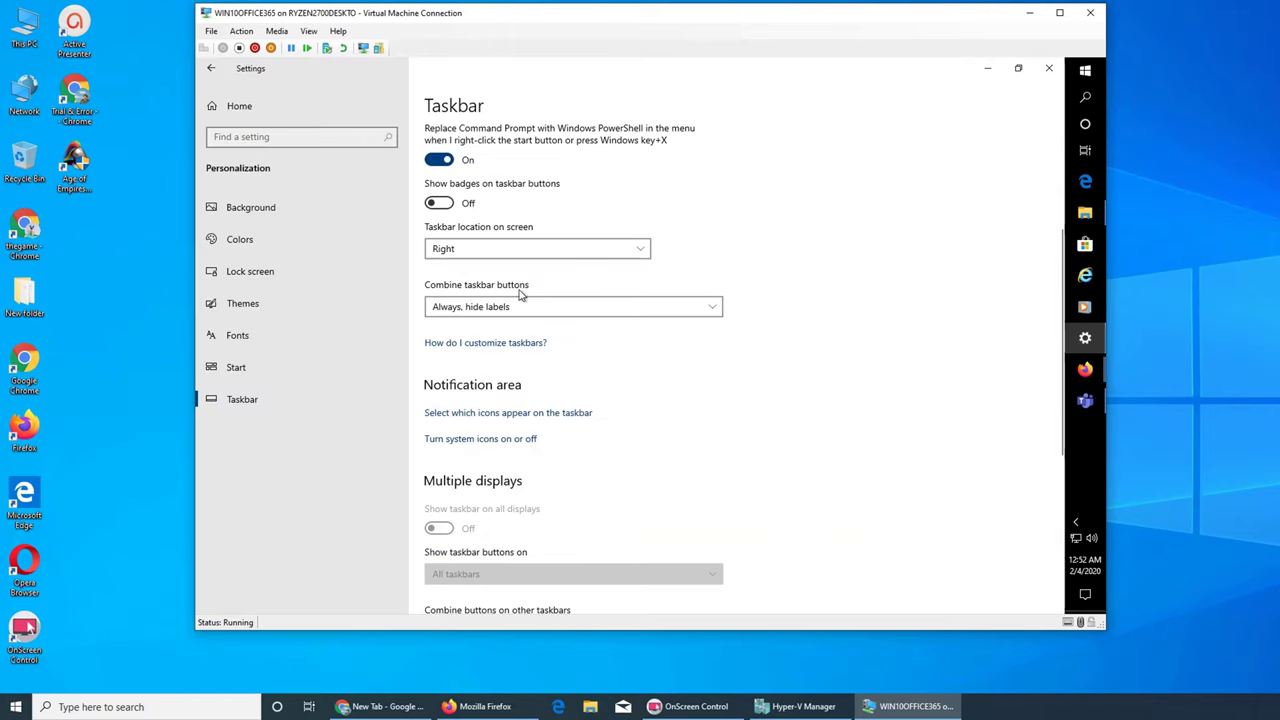
left_click(533, 249)
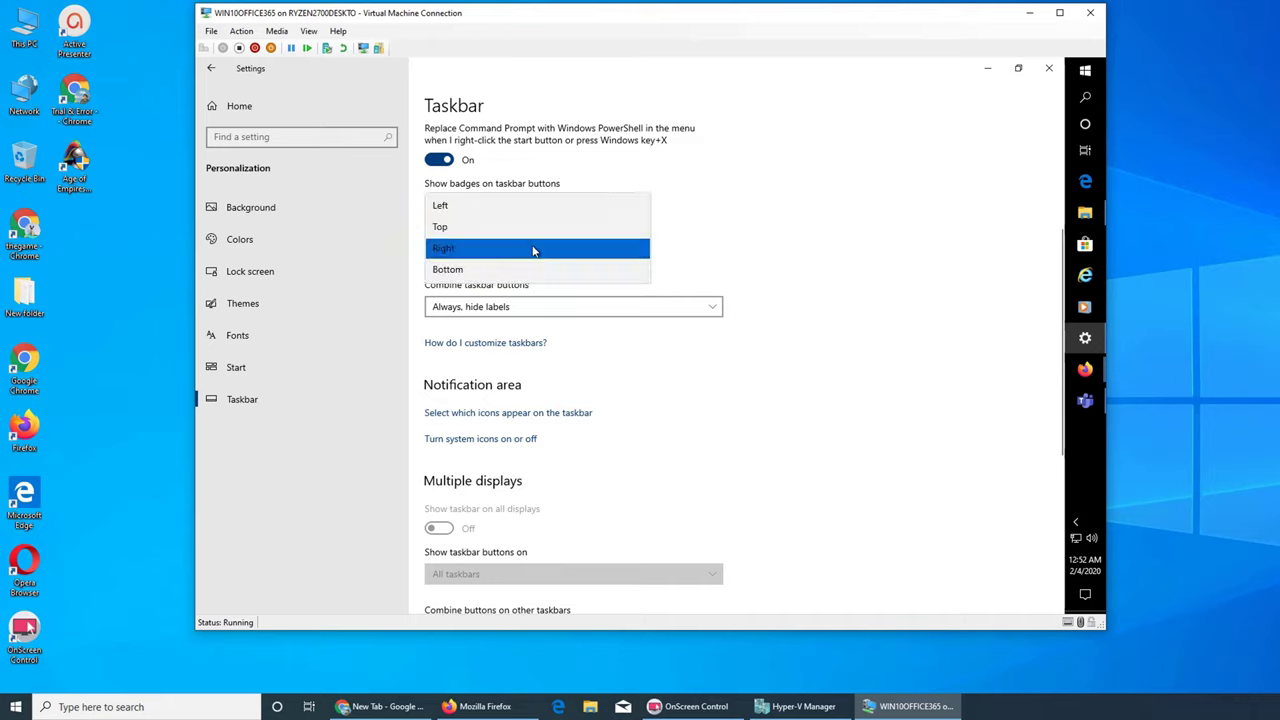
left_click(486, 278)
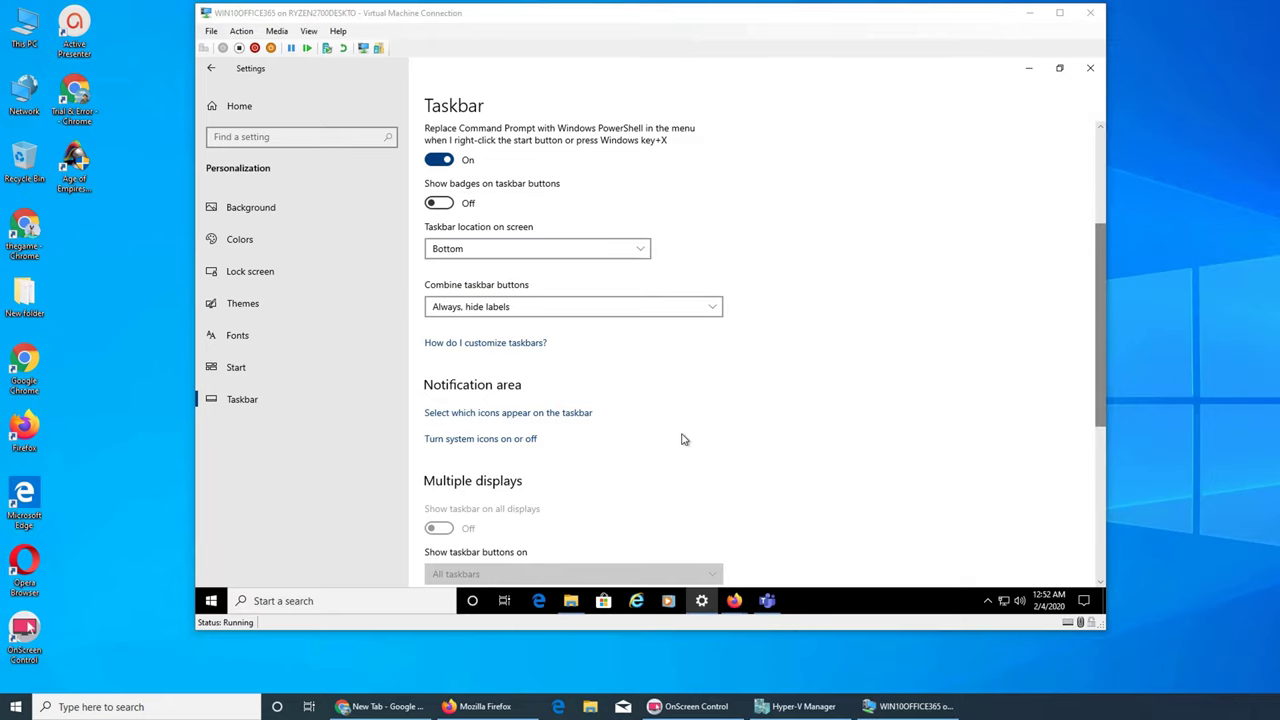
left_click(631, 255)
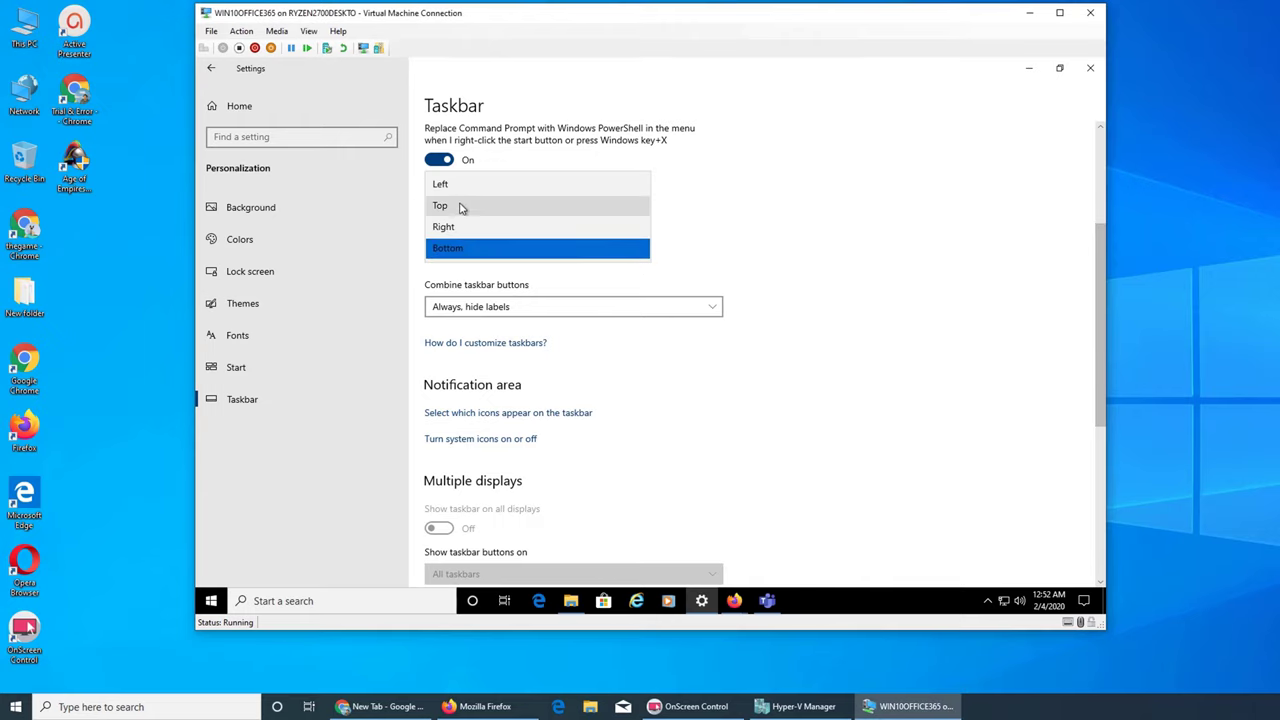
left_click(449, 194)
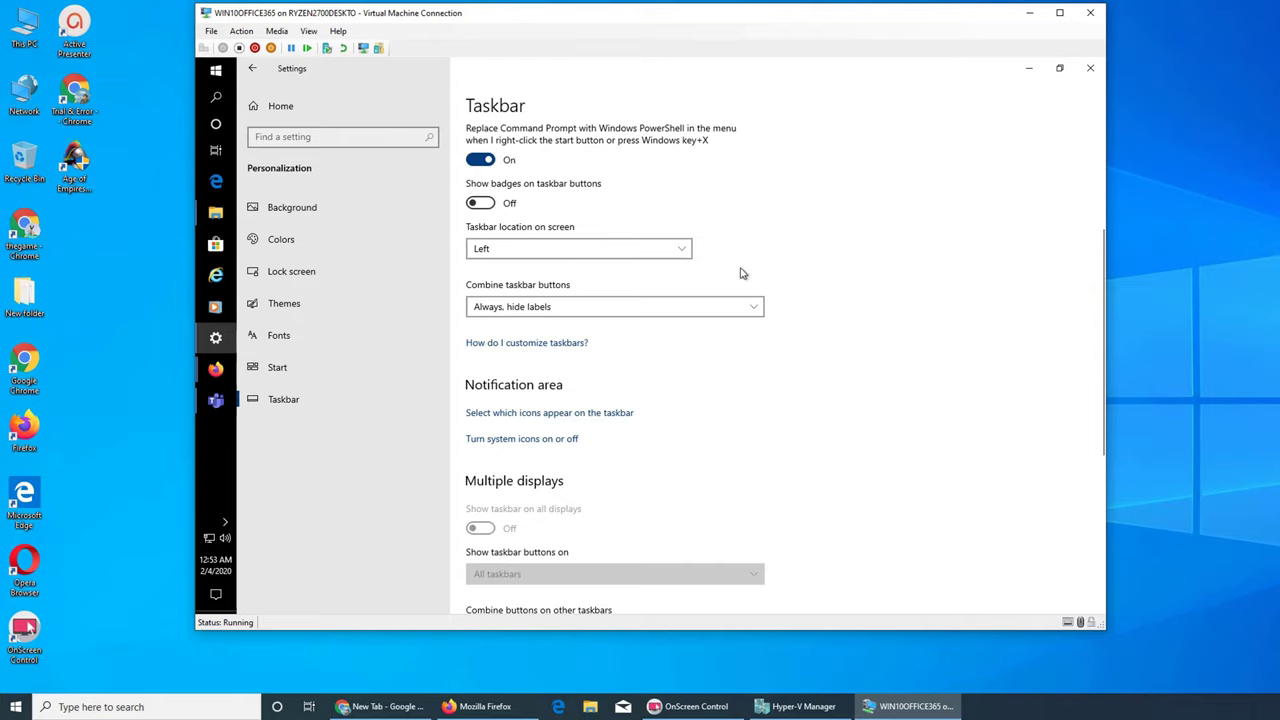
- Set the taskbar location on screen to Bottom and Combine taskbar buttons to Never
left_click(604, 254)
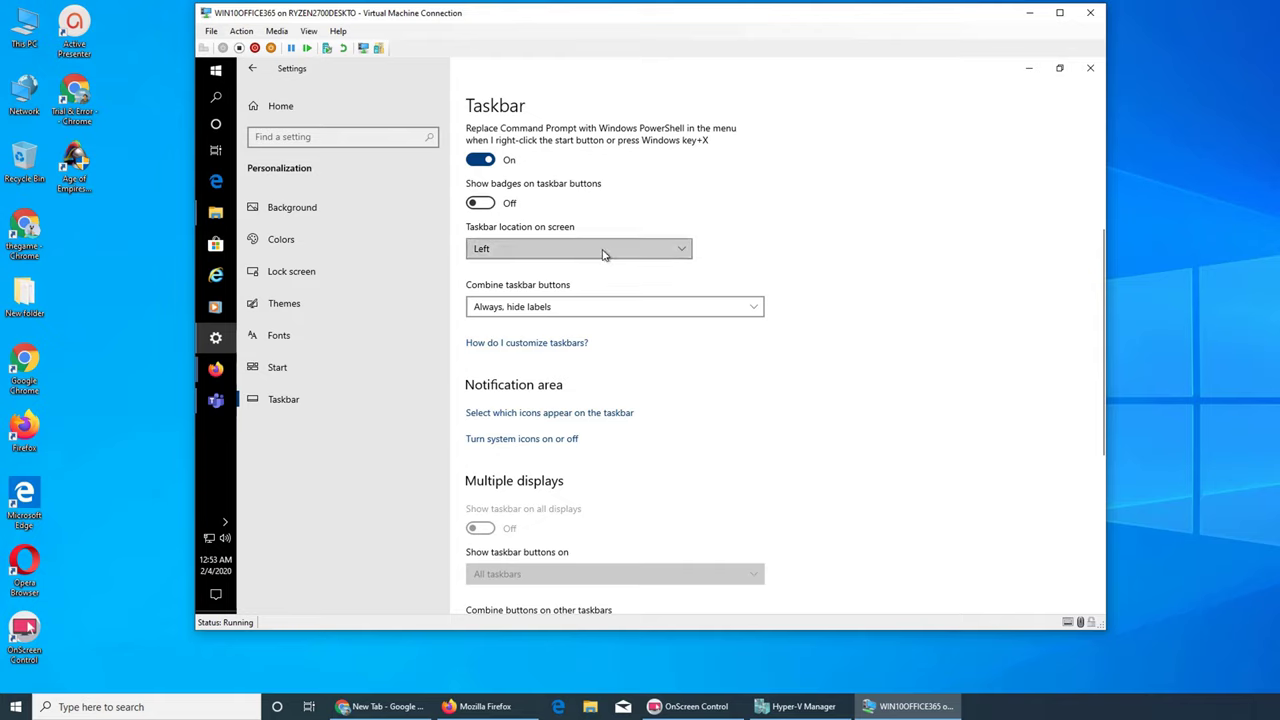
left_click(537, 311)
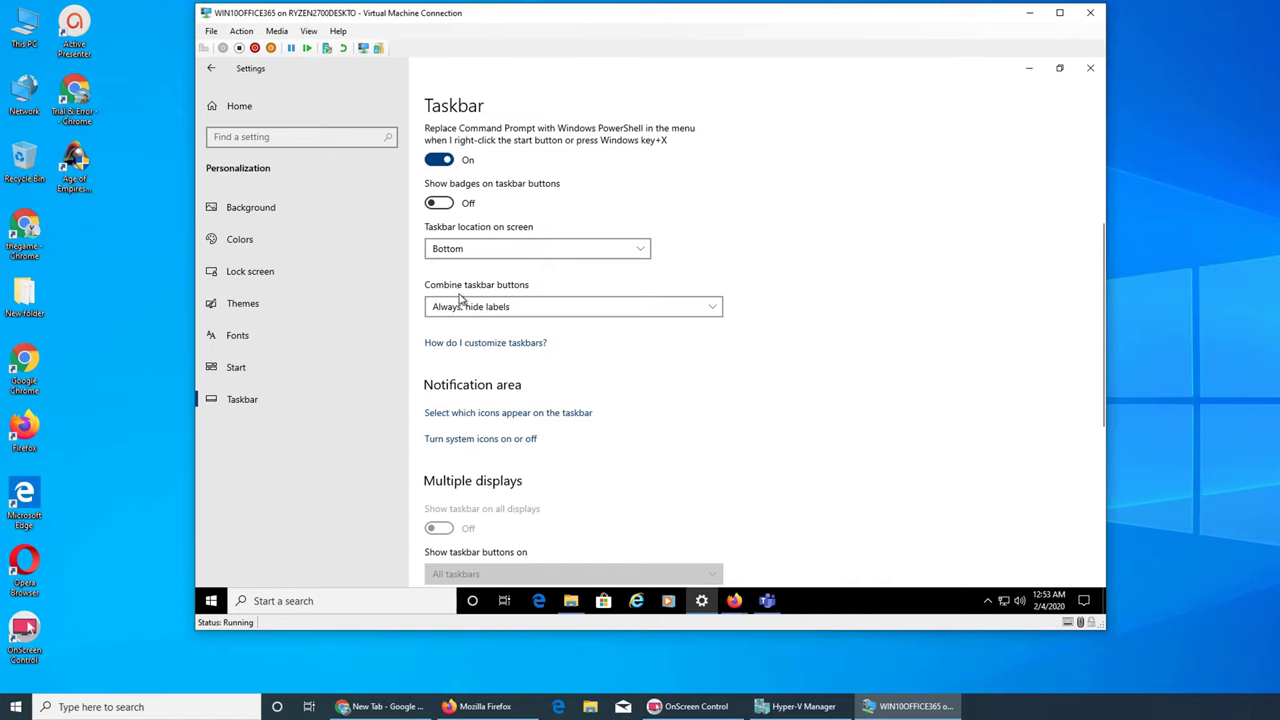
left_click(521, 308)
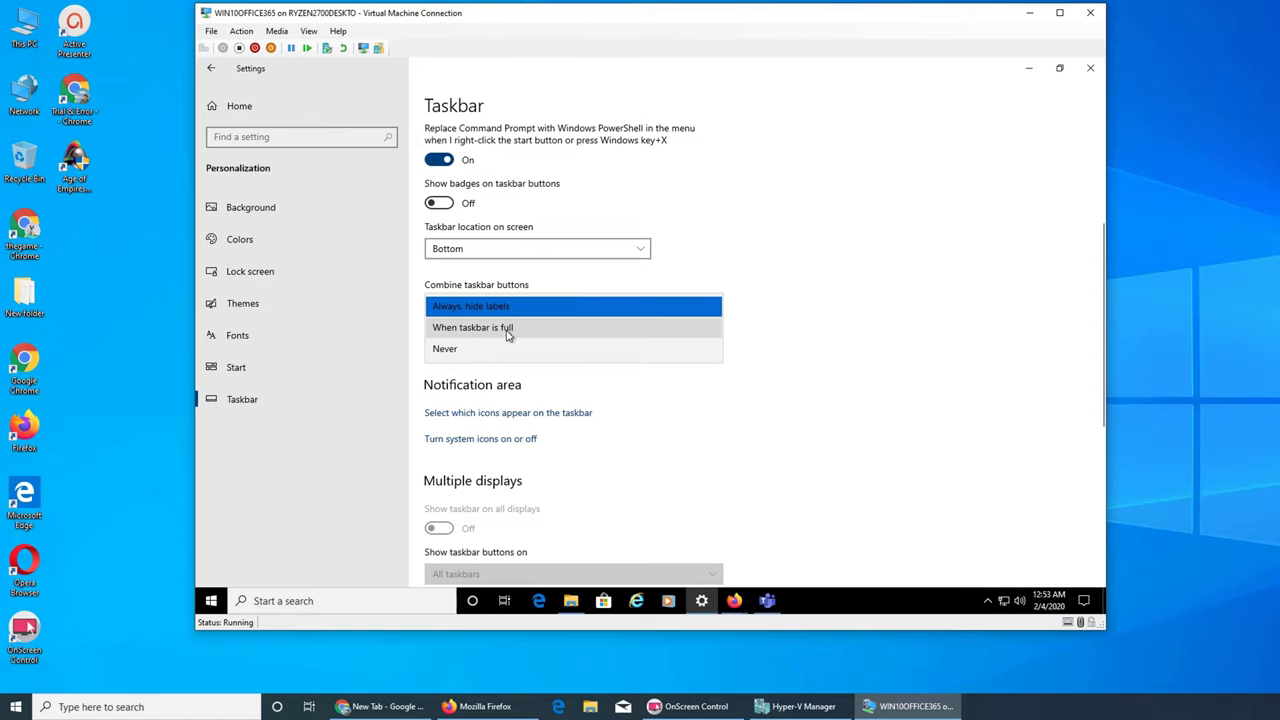
left_click(505, 348)
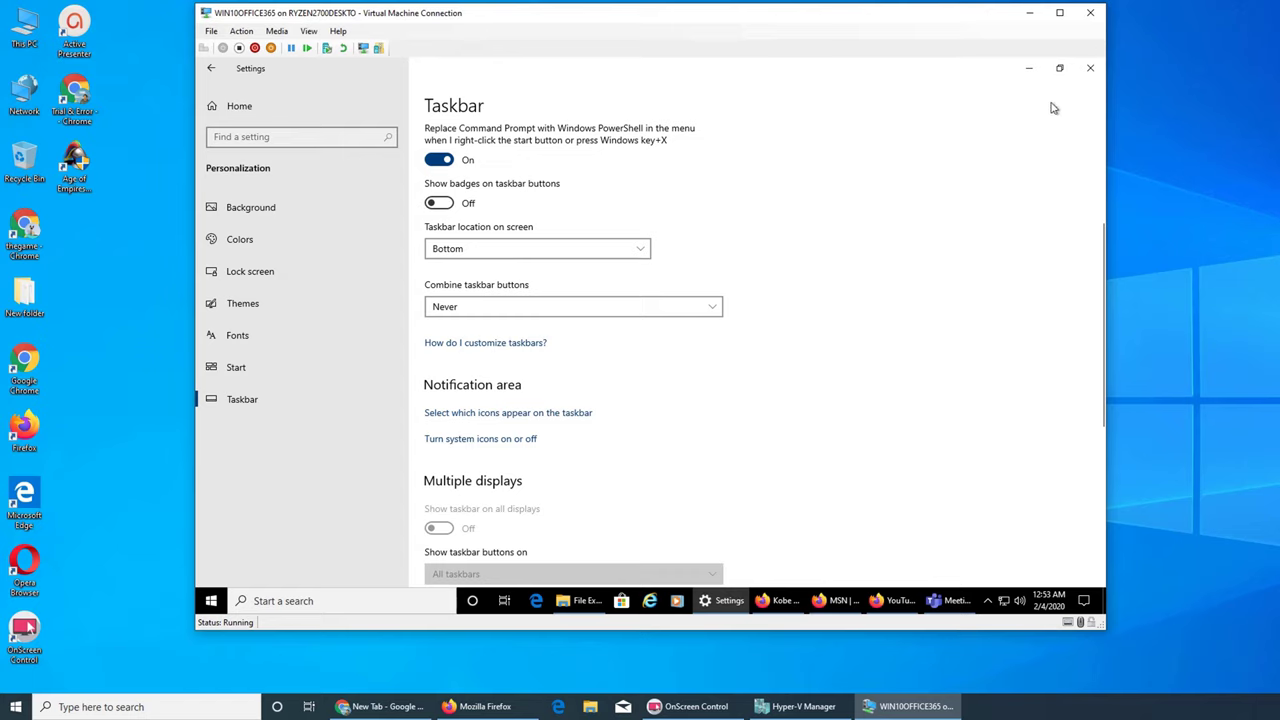
- Minimize the Settings and Teams windows and examine the uncombined, labelled taskbar buttons on the virtual machine's desktop
left_click(1029, 68)
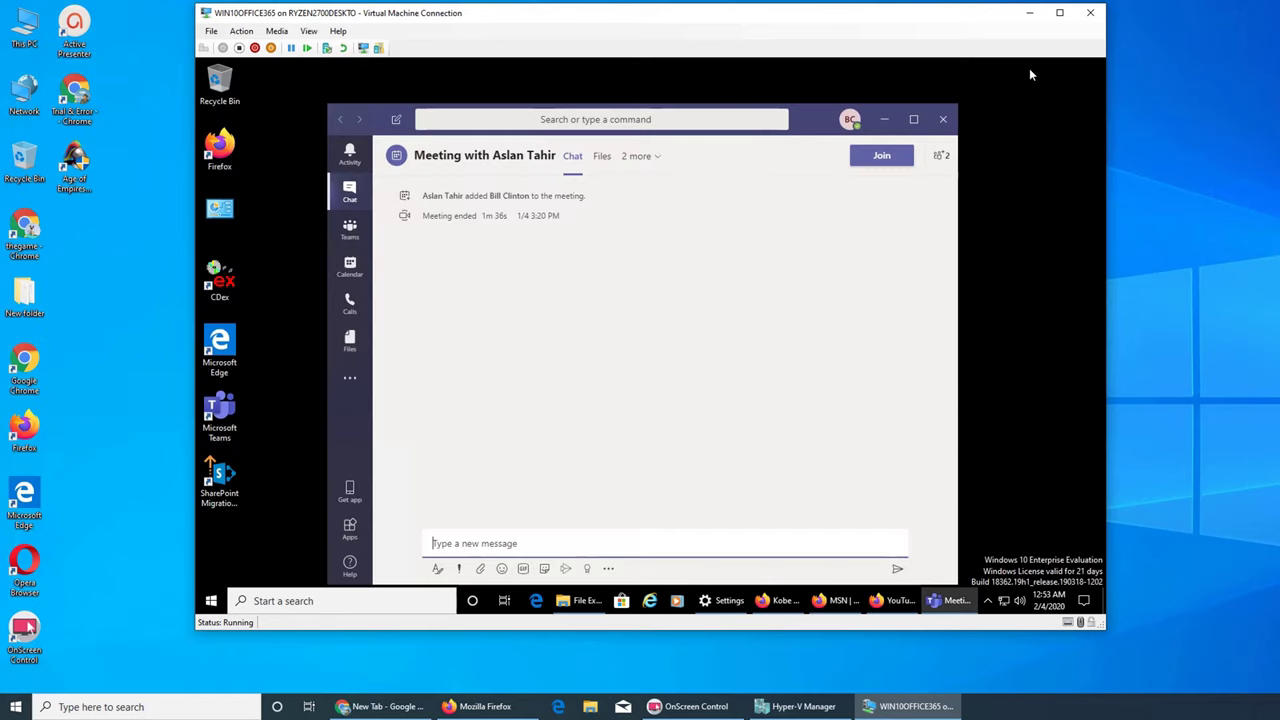
left_click(884, 119)
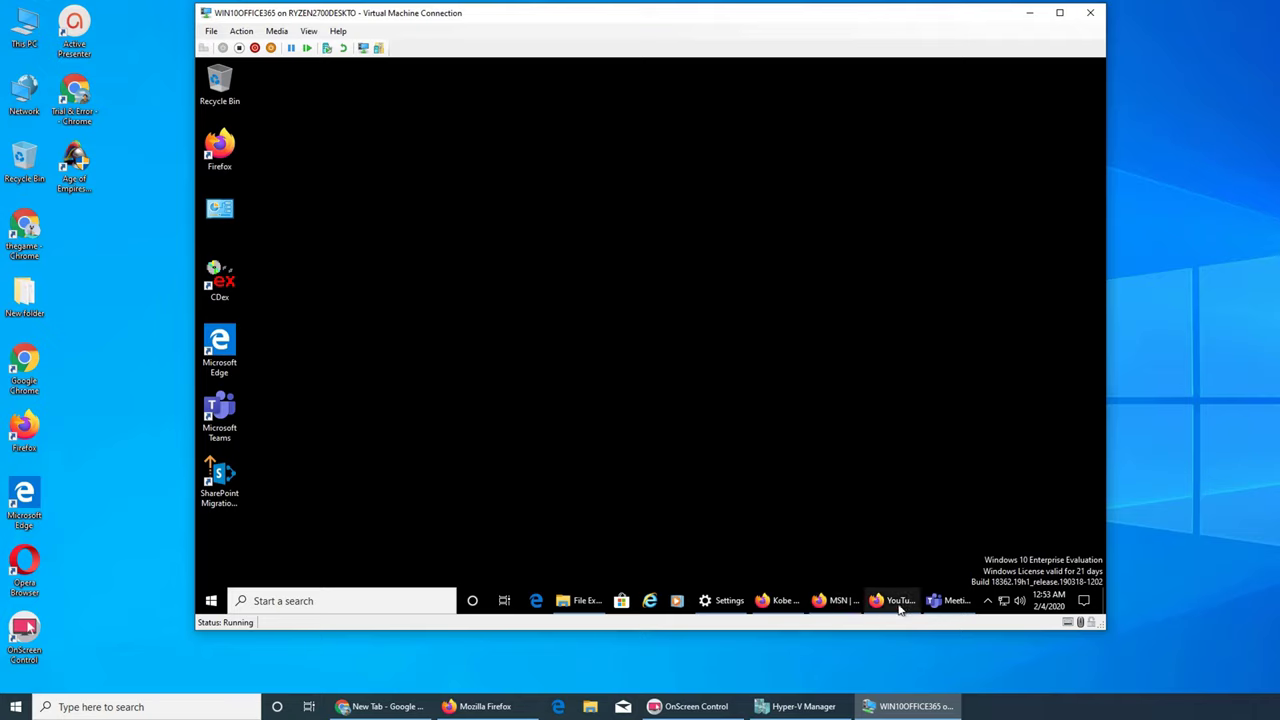
mouse_move(828, 612)
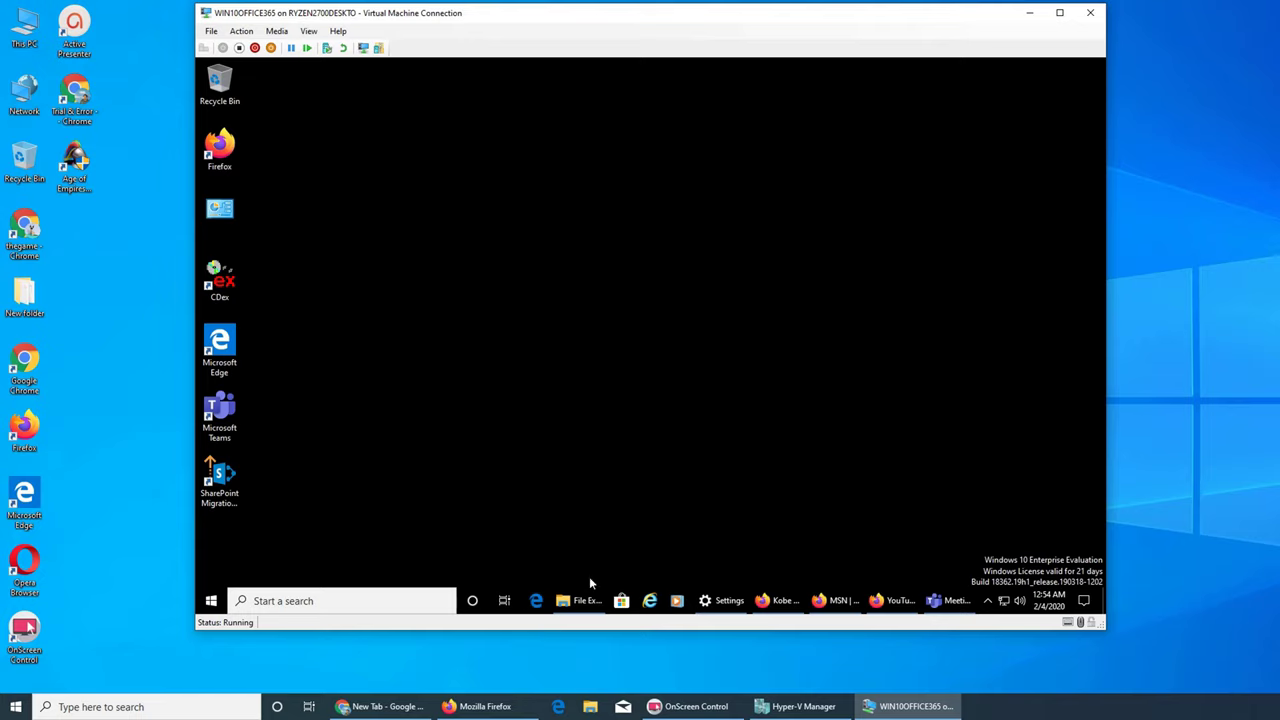
- Restore the taskbar settings, view the "How do I customize taskbars?" help article, and close it
left_click(712, 600)
left_click(712, 600)
left_click(712, 601)
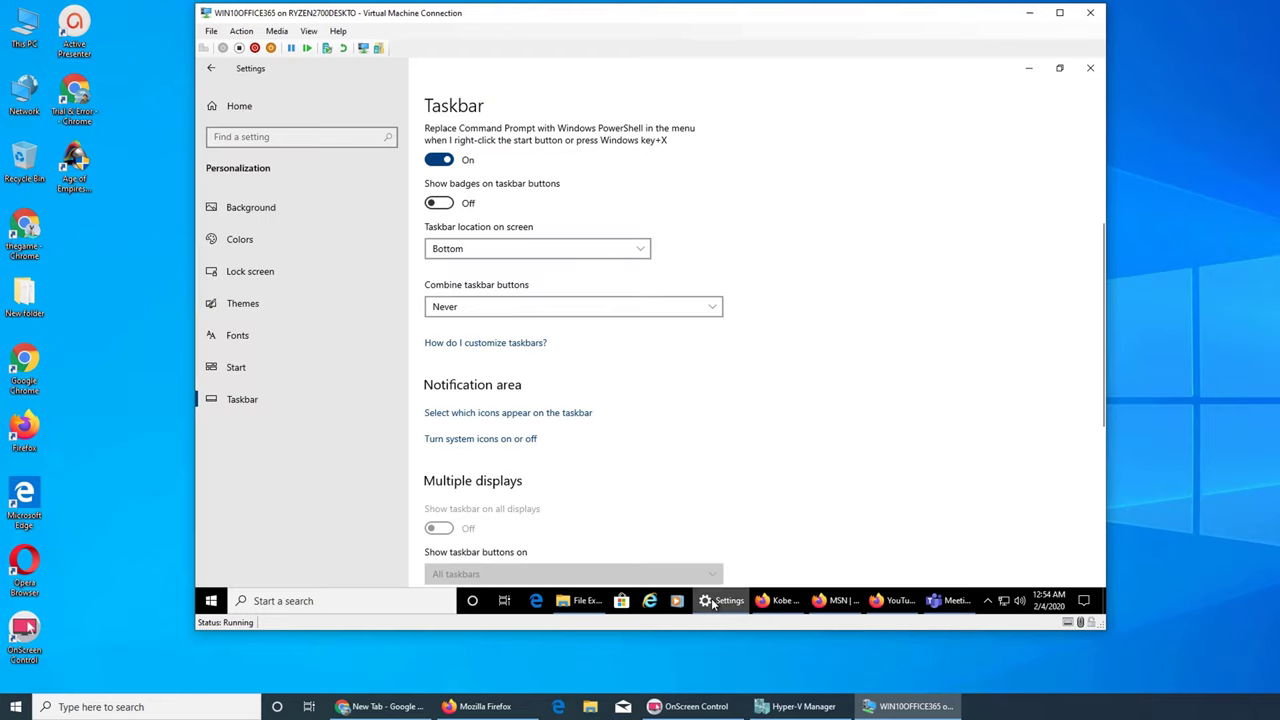
left_click(486, 346)
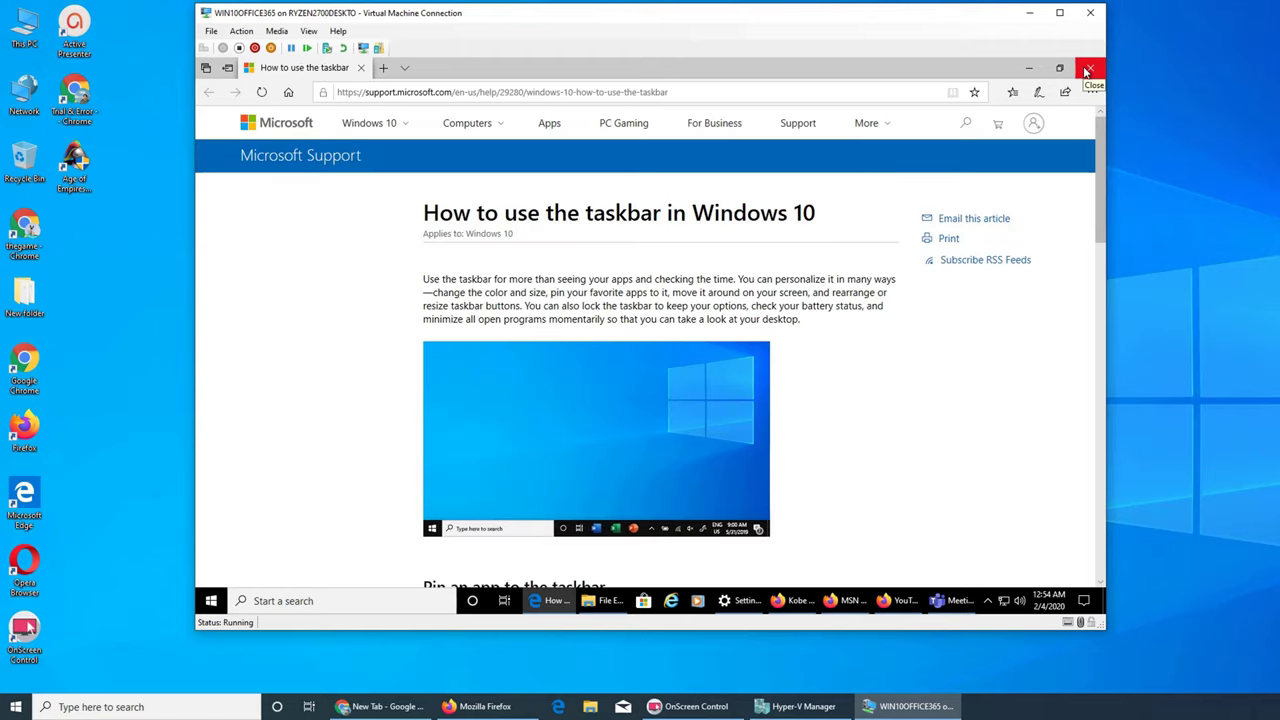
left_click(1088, 69)
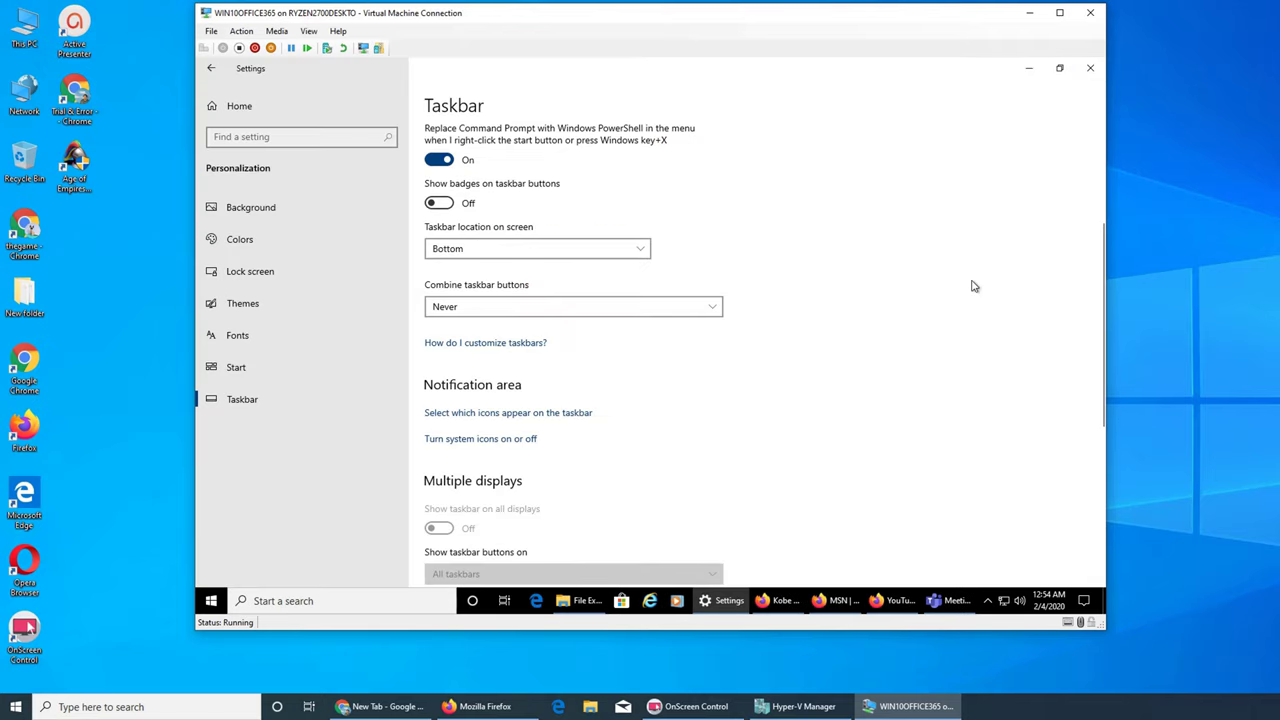
- View which icons can appear on the taskbar, check the hidden notification icons, and return to the taskbar settings
left_click(555, 413)
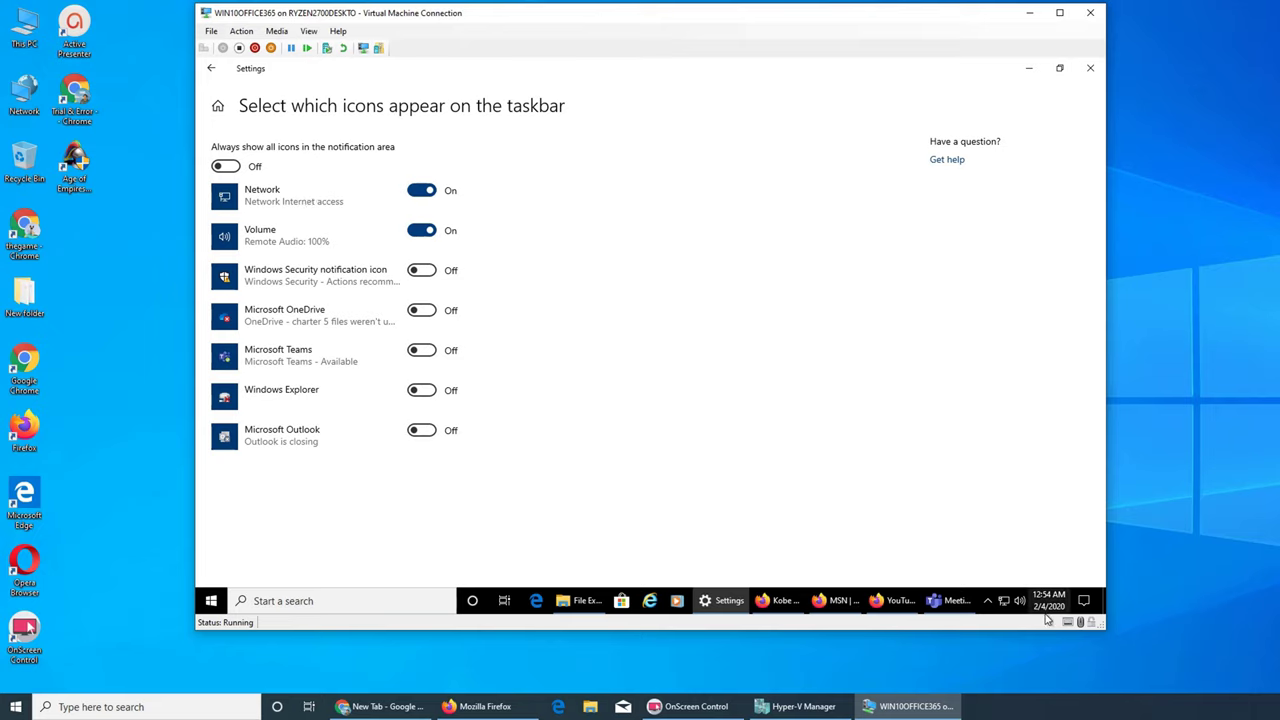
left_click(987, 601)
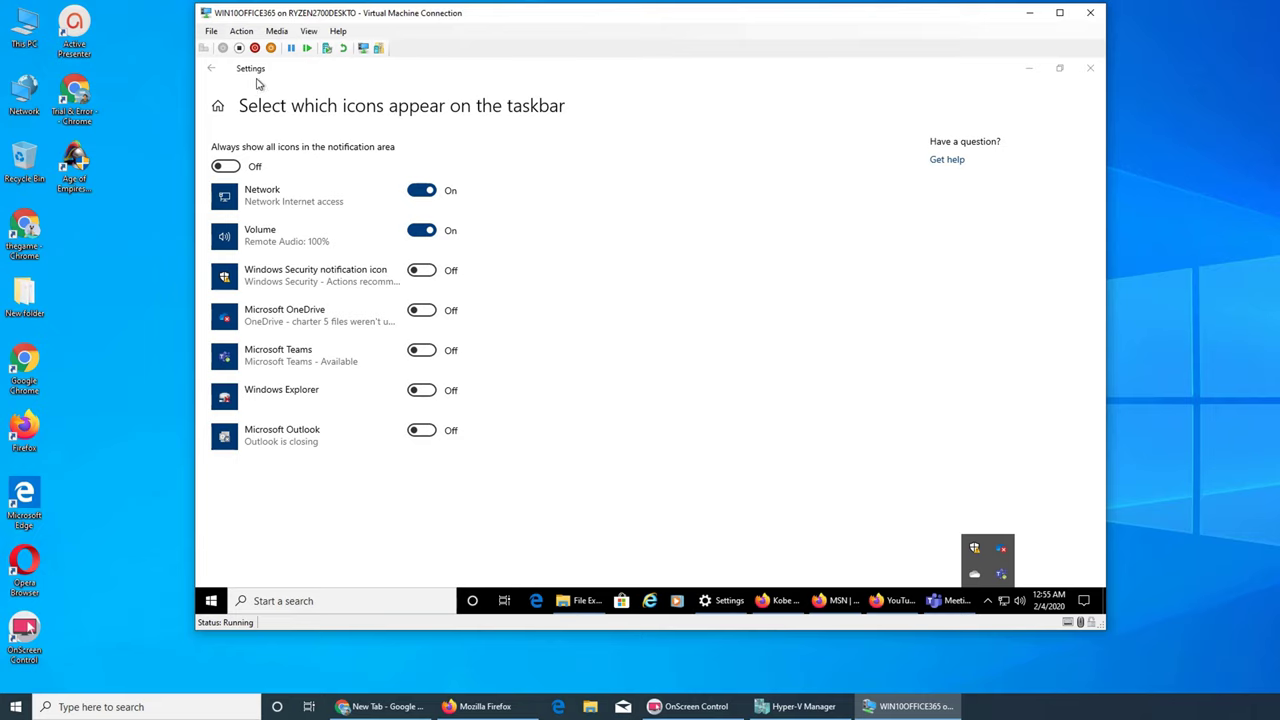
left_click(215, 71)
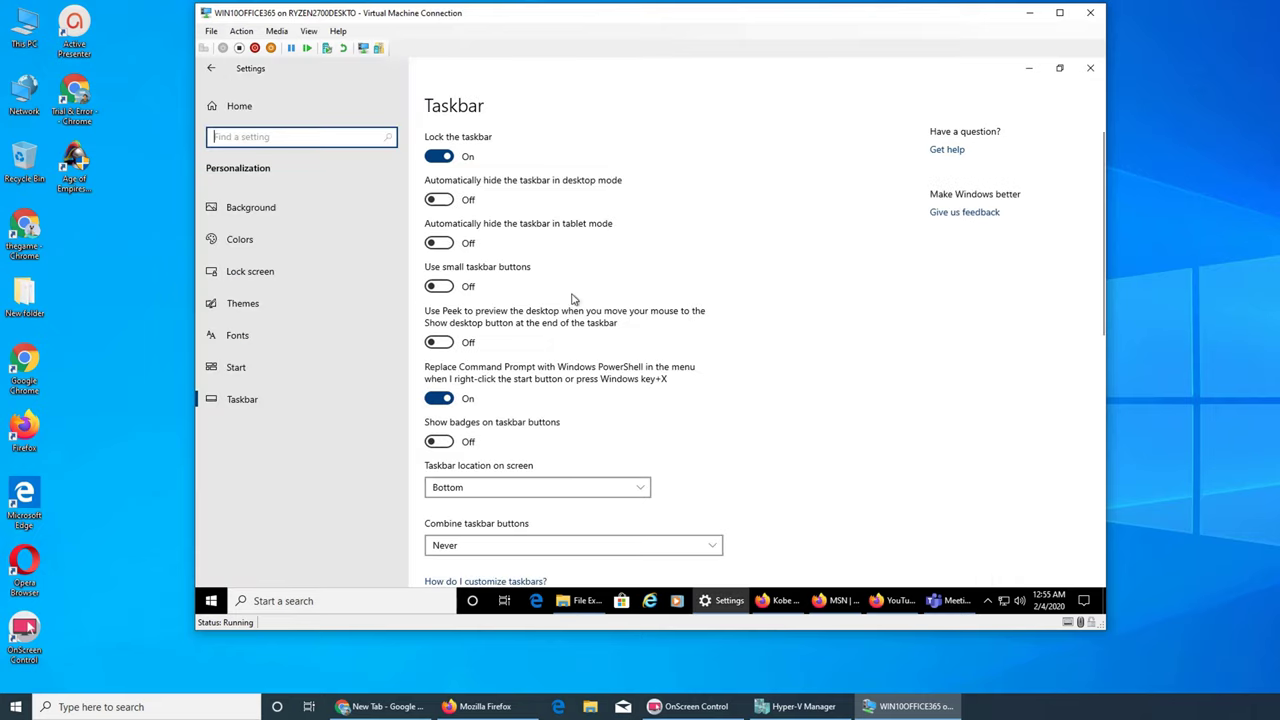
- Review the page for turning system icons on or off and return to the taskbar settings
left_click(796, 347)
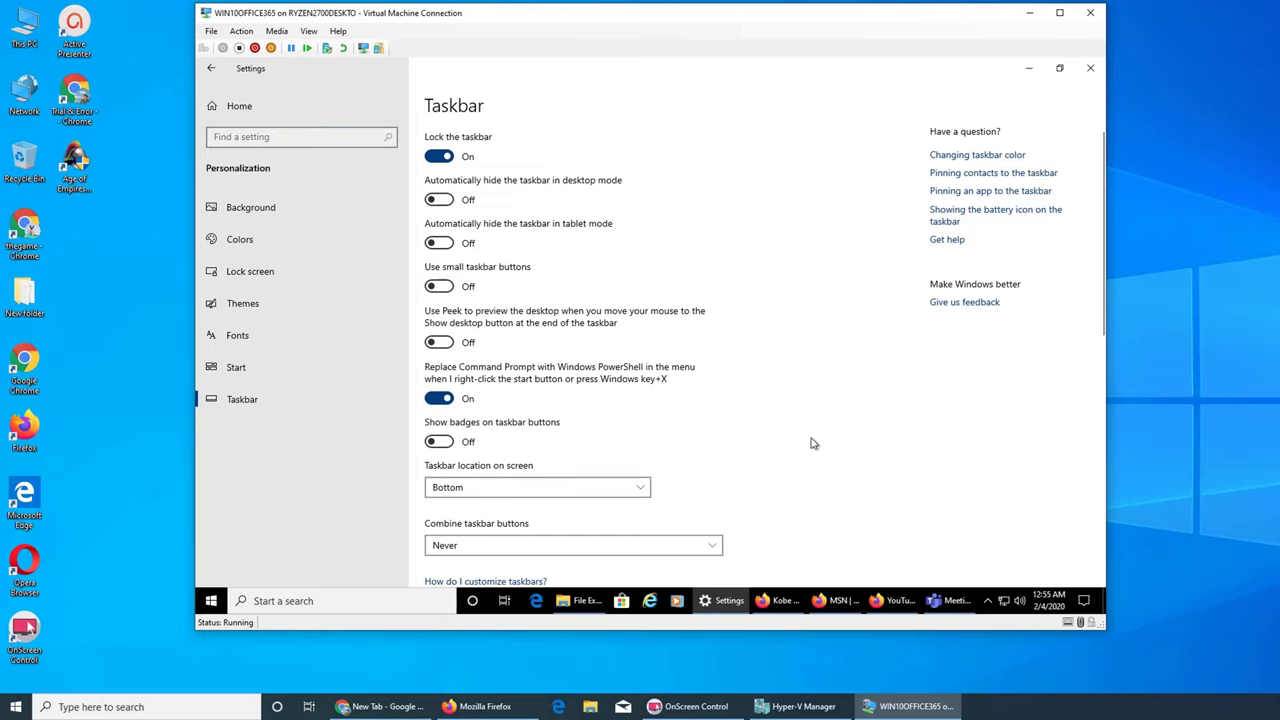
scroll(922, 448, "down", 5)
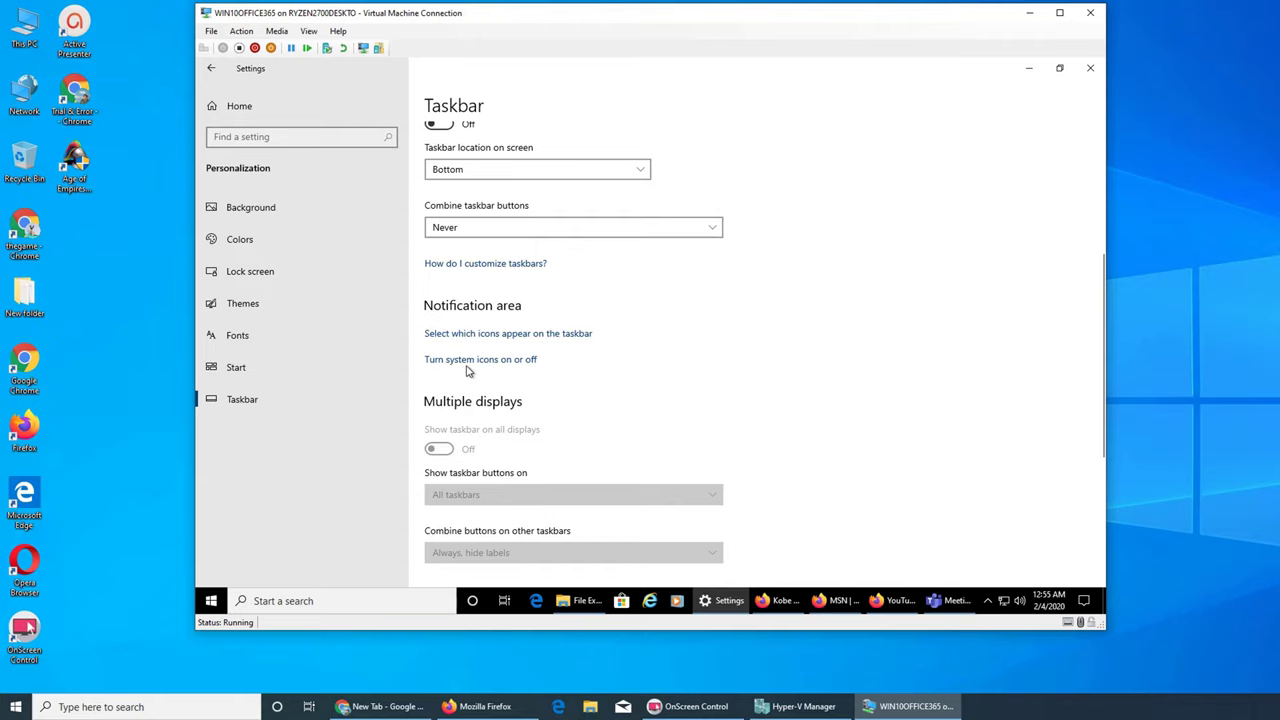
left_click(517, 362)
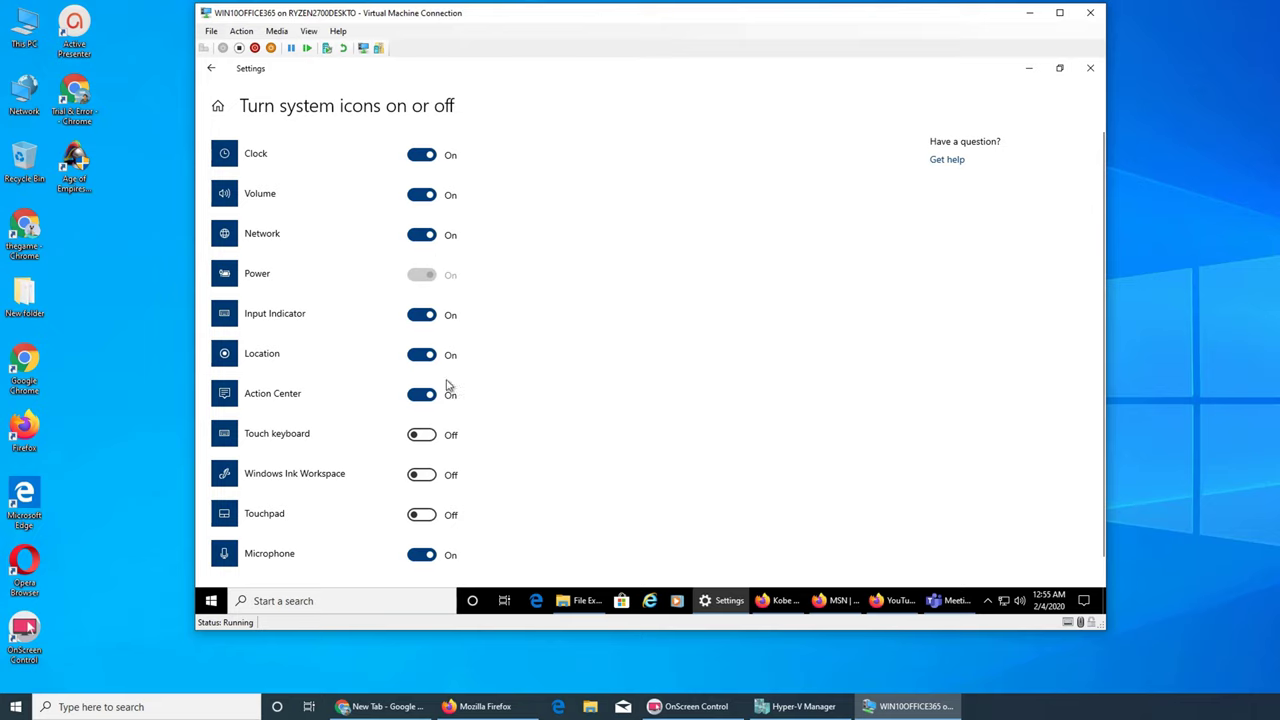
scroll(428, 378, "down", 1)
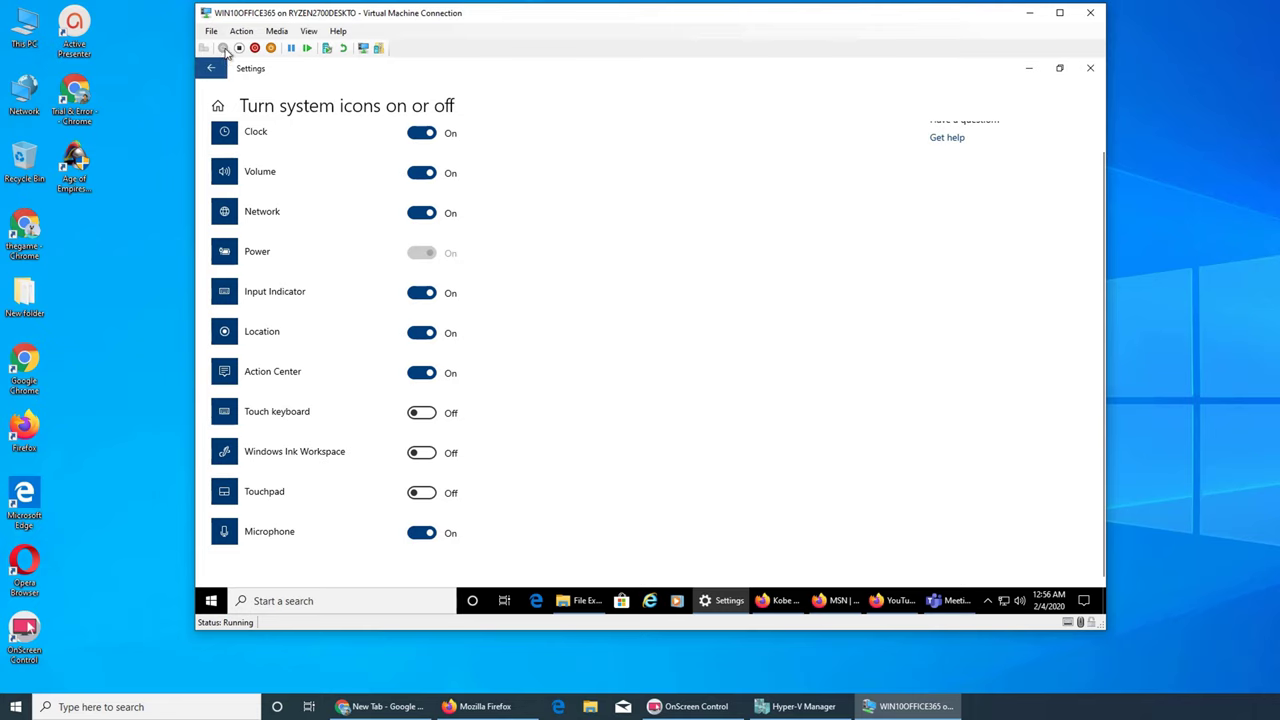
left_click(211, 68)
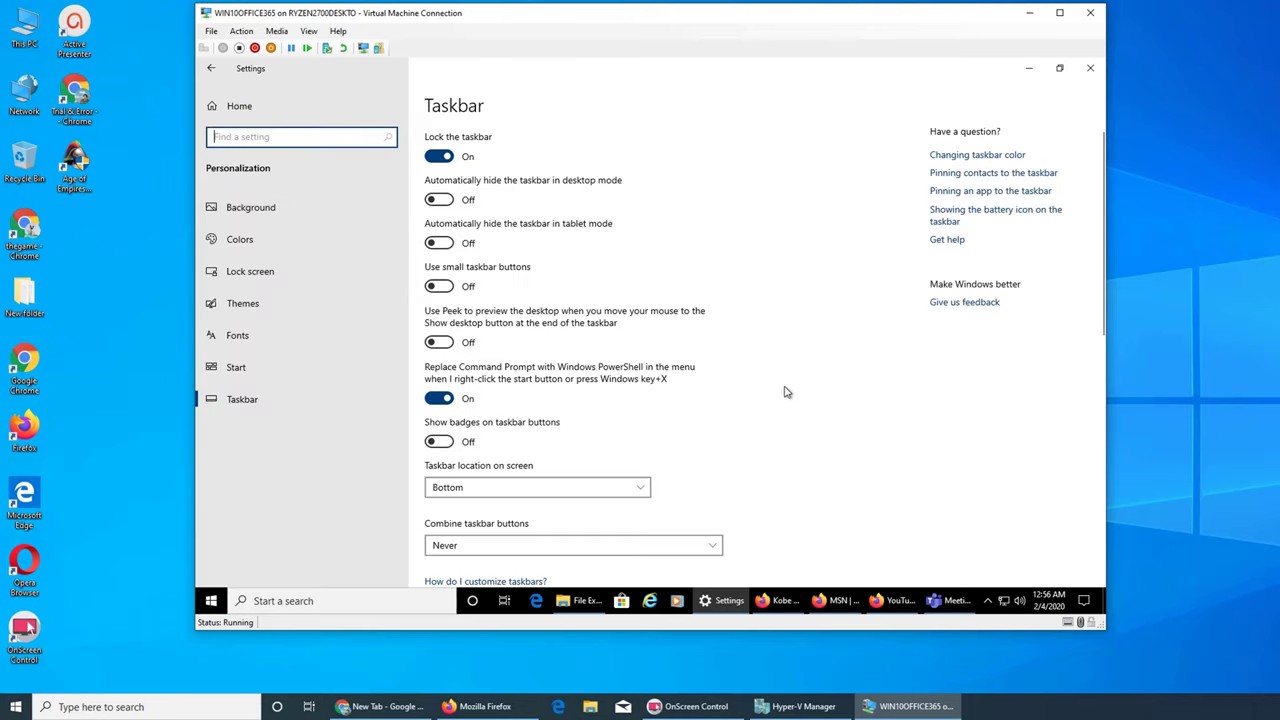
- Review the Multiple displays options and turn on Show contacts on the taskbar in the People section
scroll(860, 350, "down", 10)
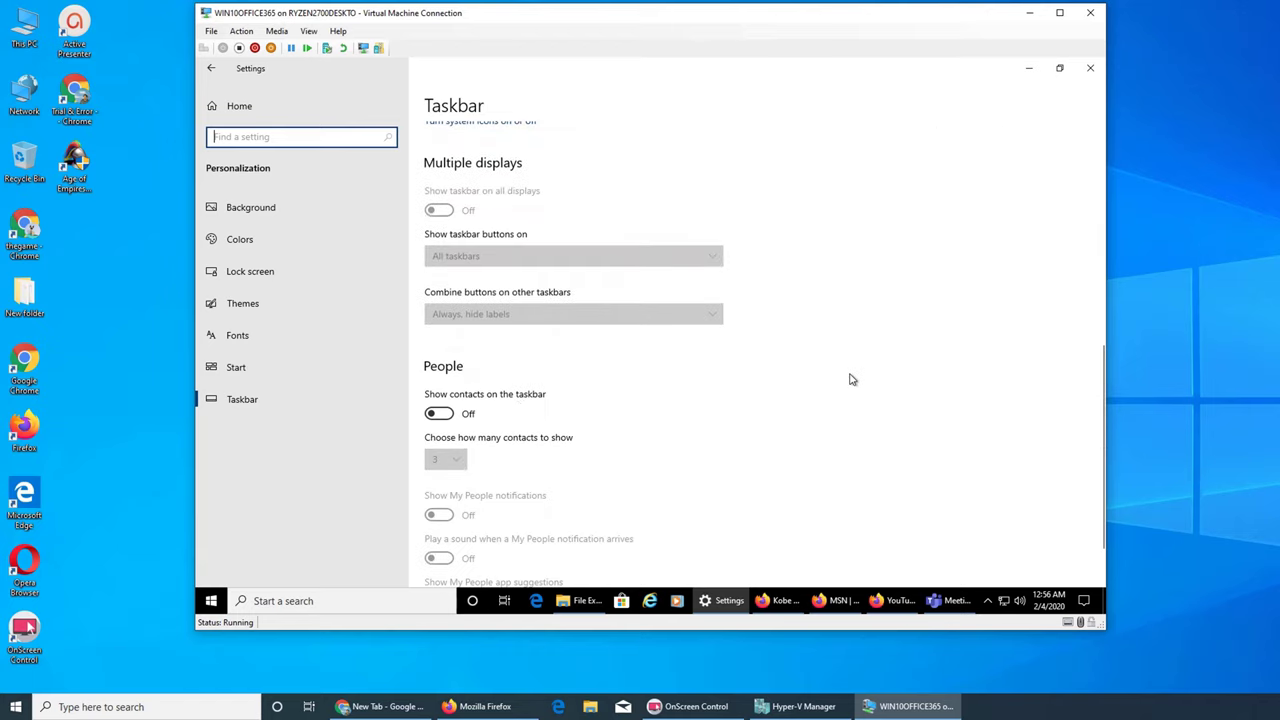
scroll(748, 240, "up", 3)
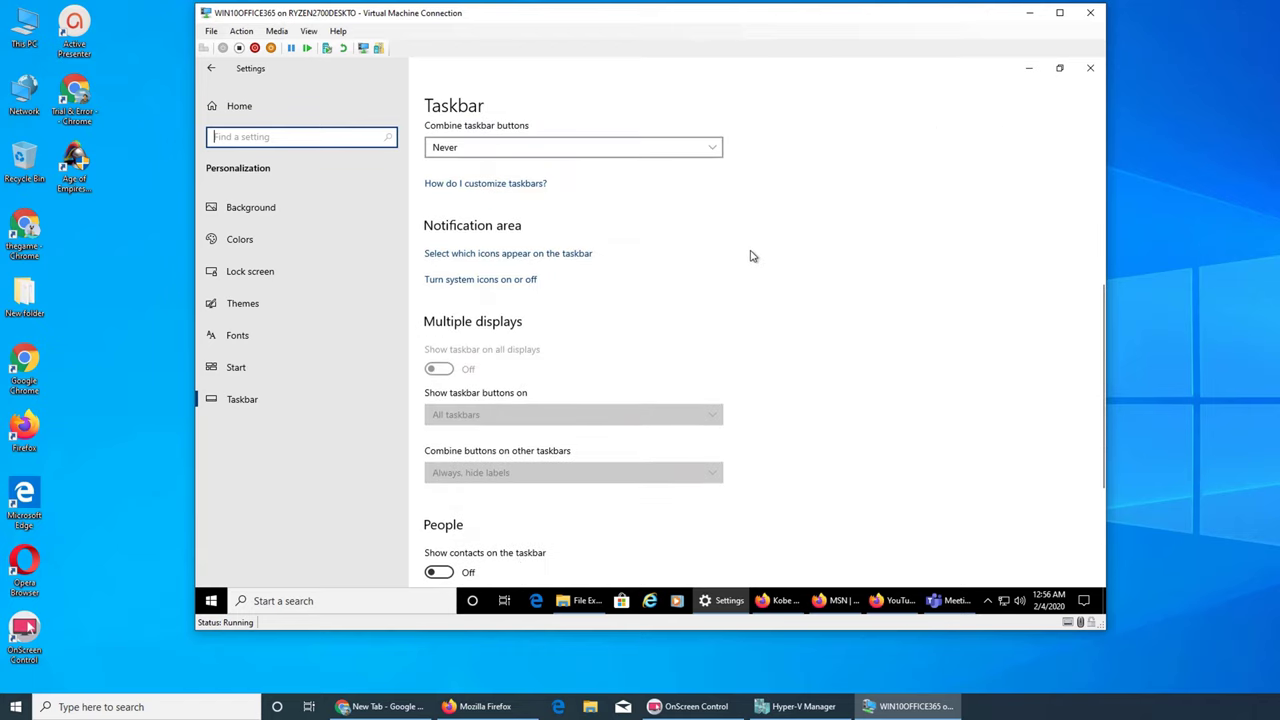
scroll(760, 291, "down", 3)
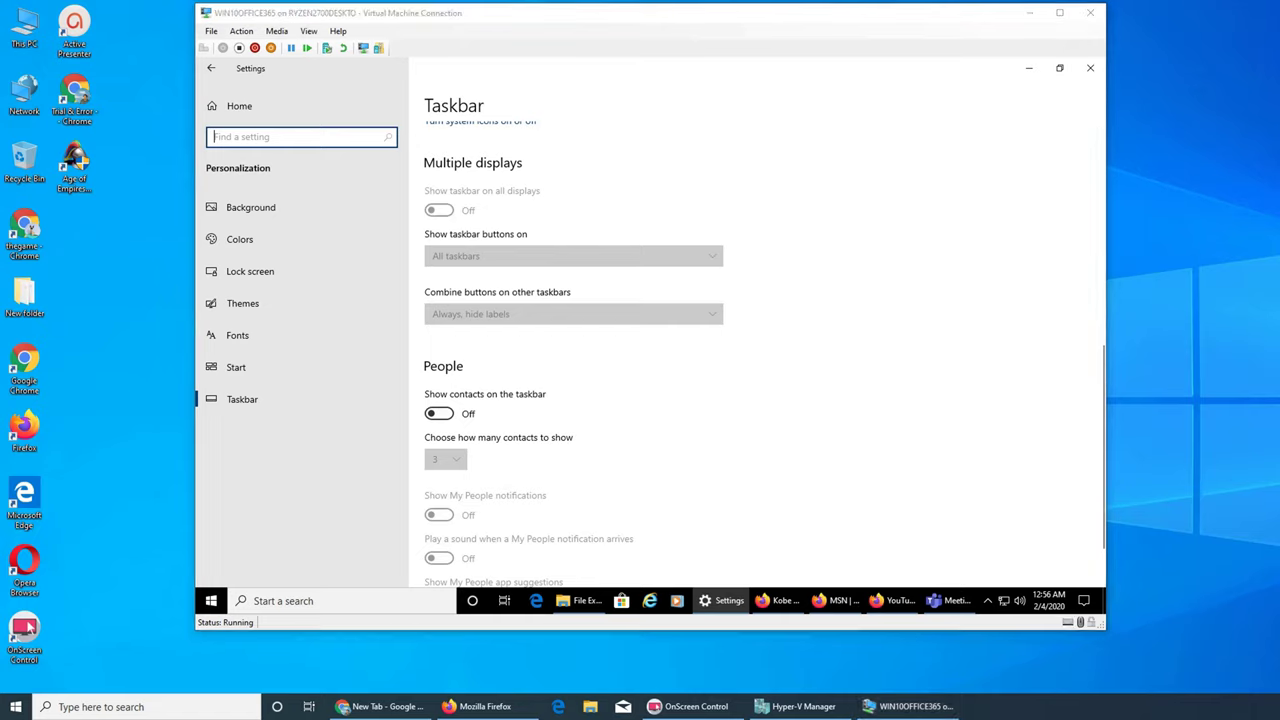
scroll(571, 385, "down", 2)
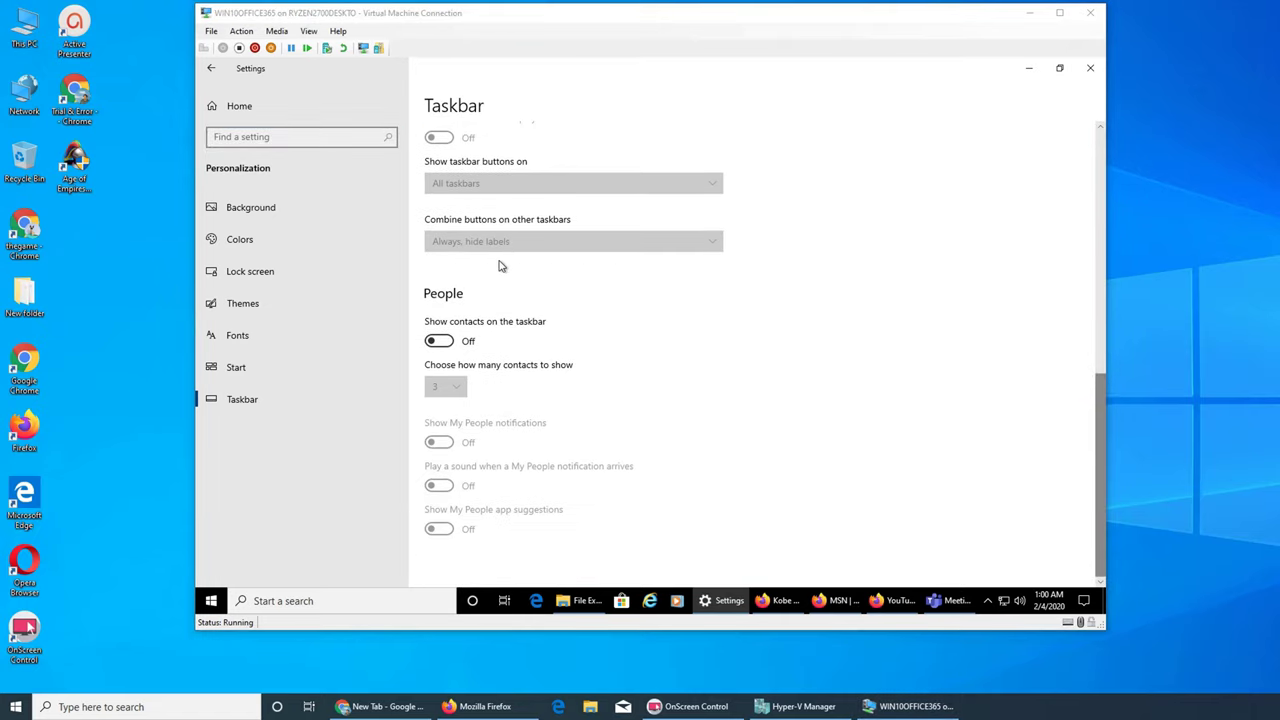
left_click(446, 342)
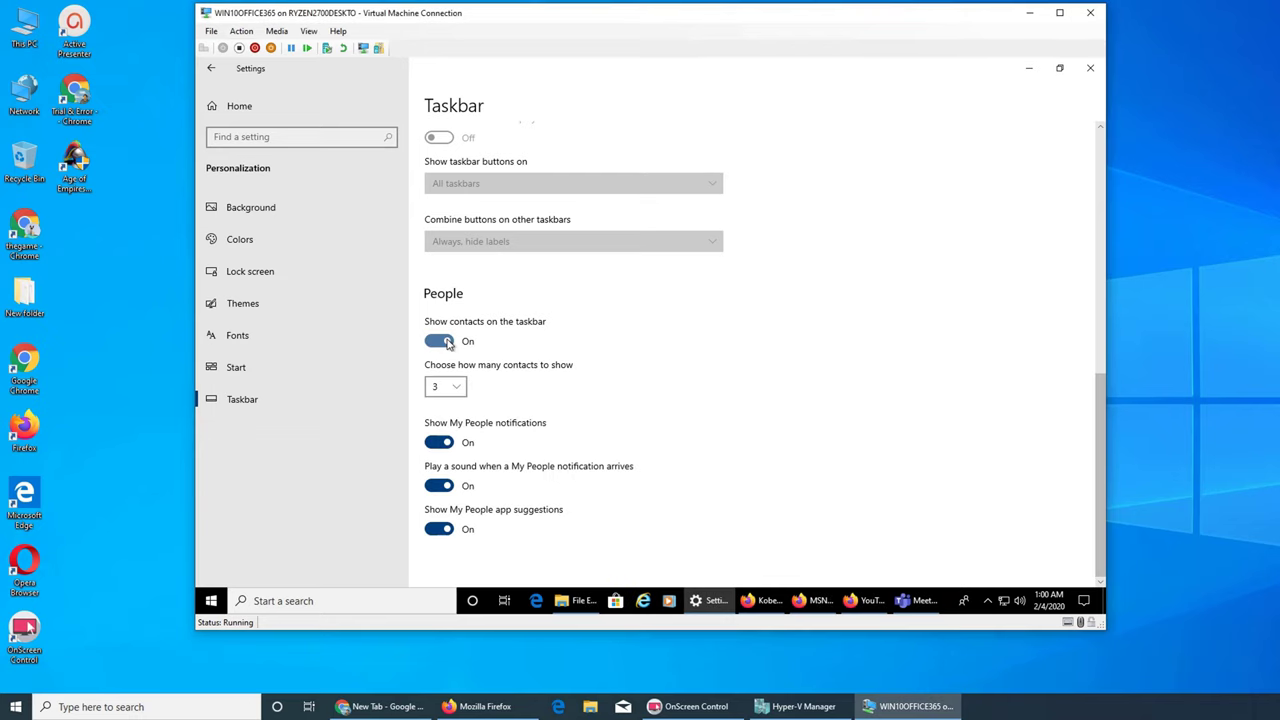
- Get started with the taskbar's People flyout, view its Apps and People pages, and close it
left_click(962, 602)
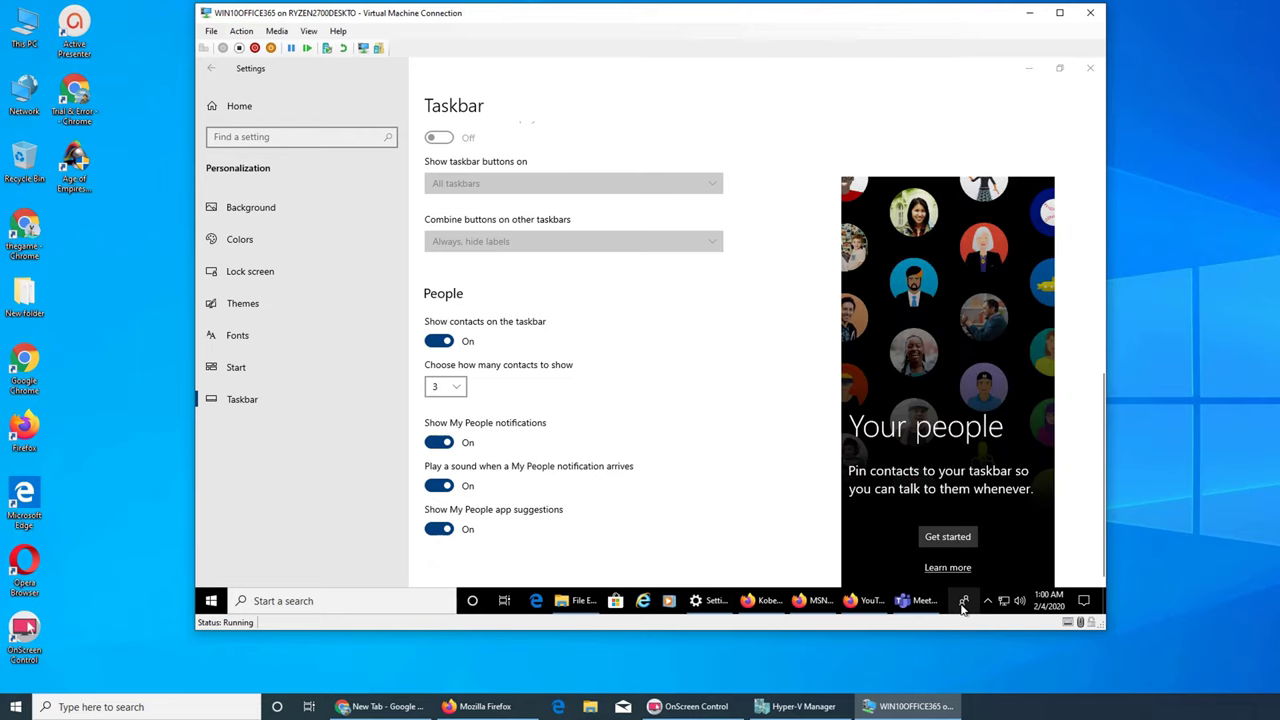
left_click(948, 537)
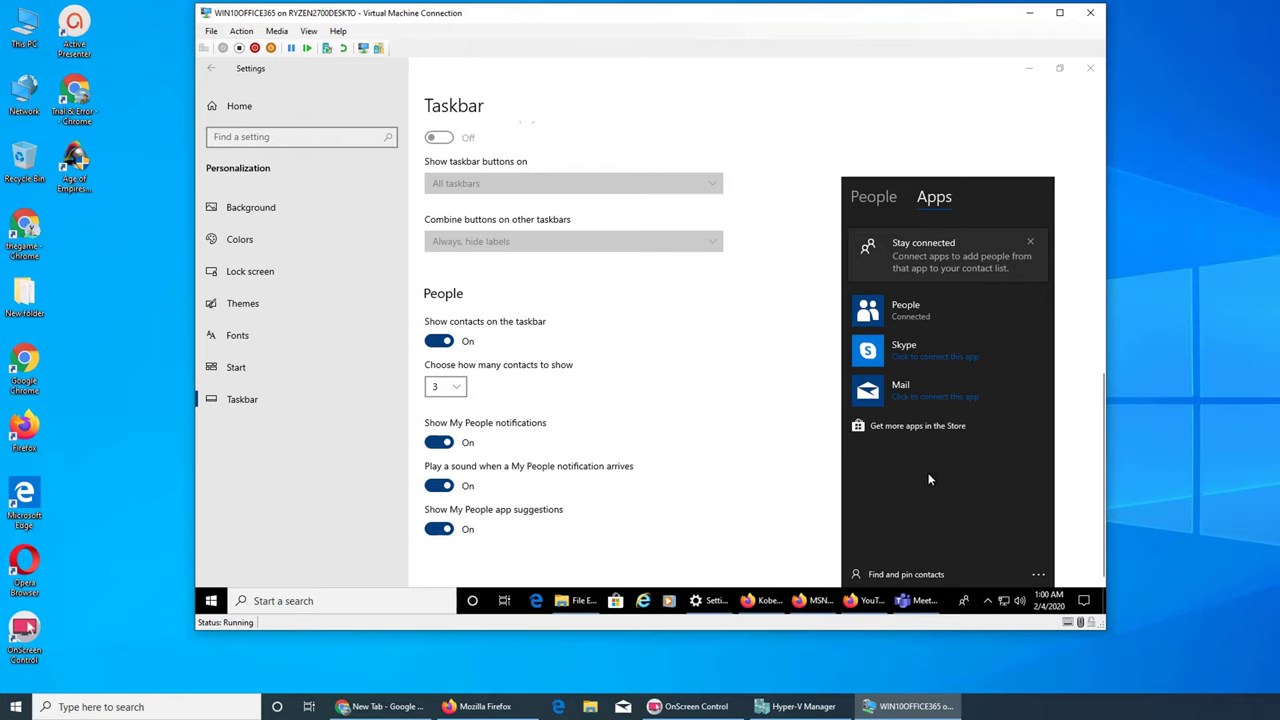
left_click(869, 199)
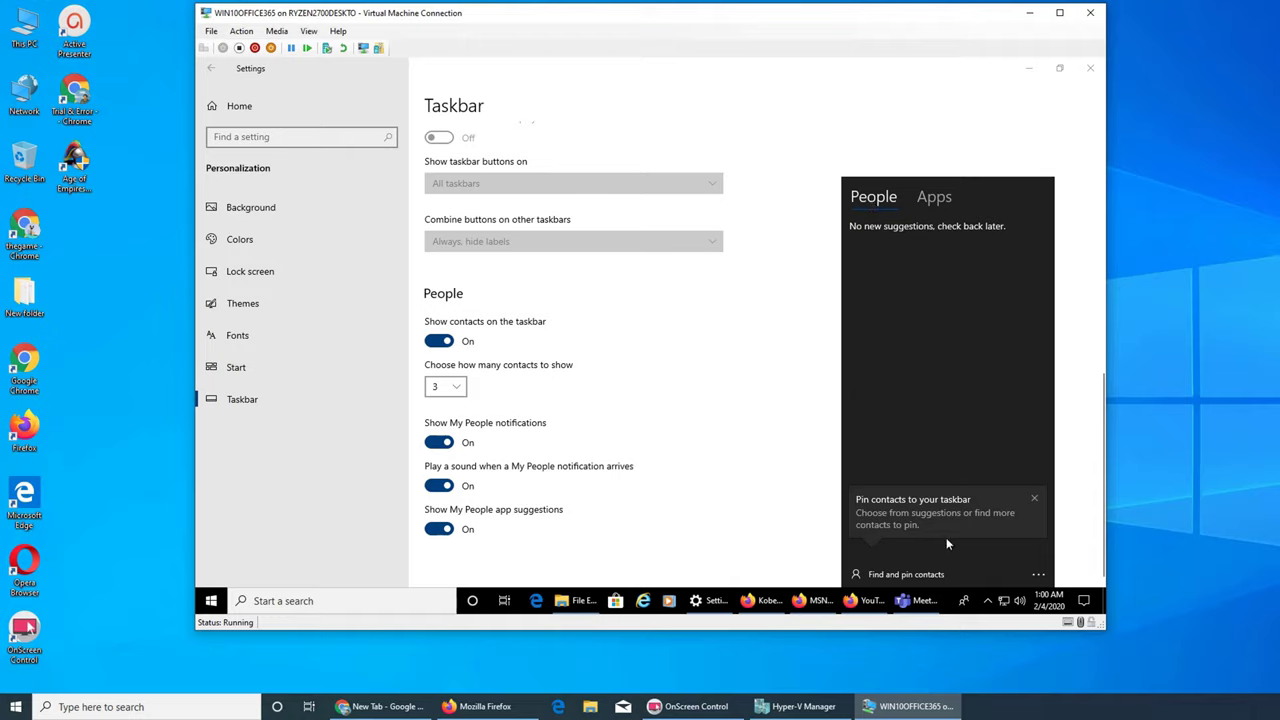
left_click(963, 601)
- Turn off Show contacts on the taskbar, switch it on again to compare, and leave it off
left_click(438, 341)
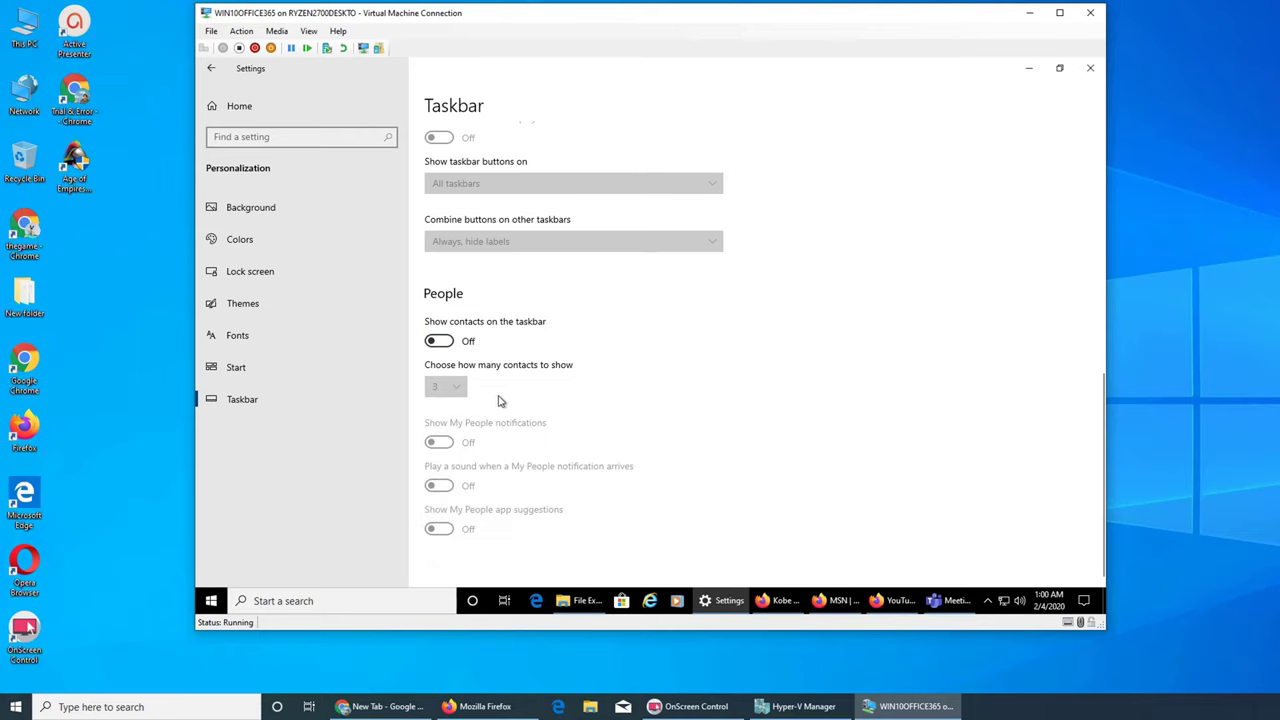
left_click(438, 341)
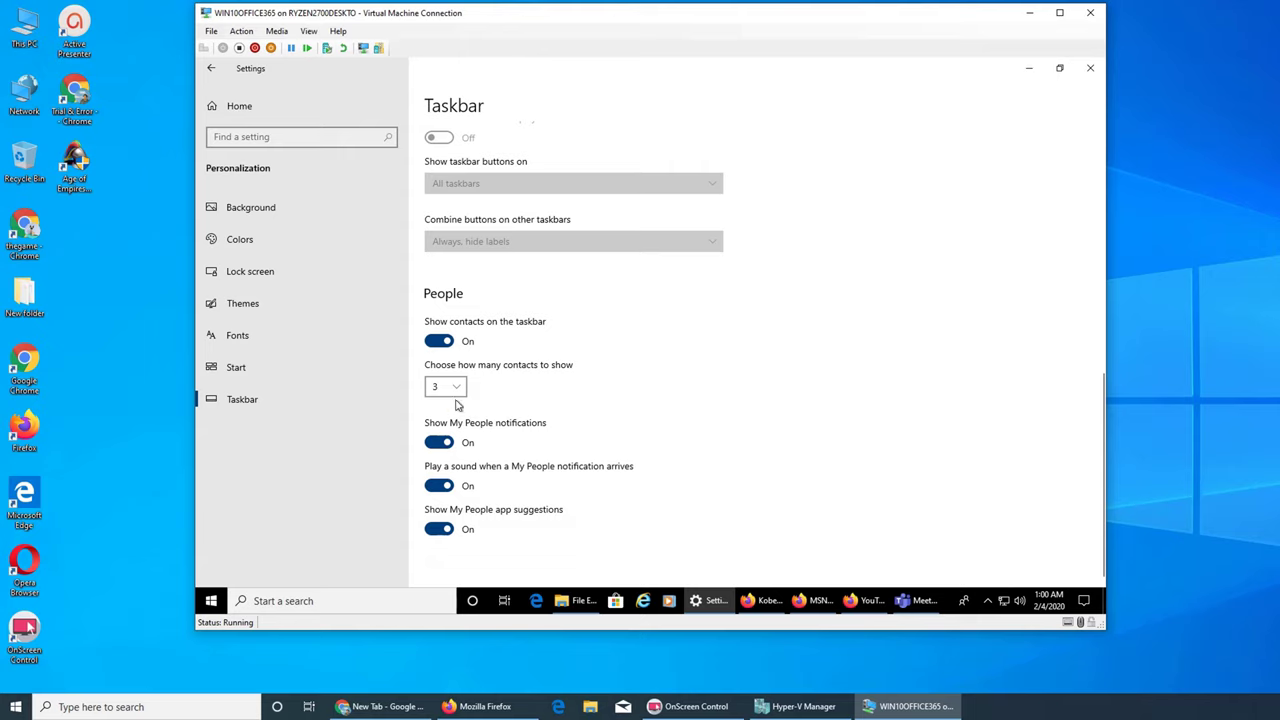
left_click(438, 341)
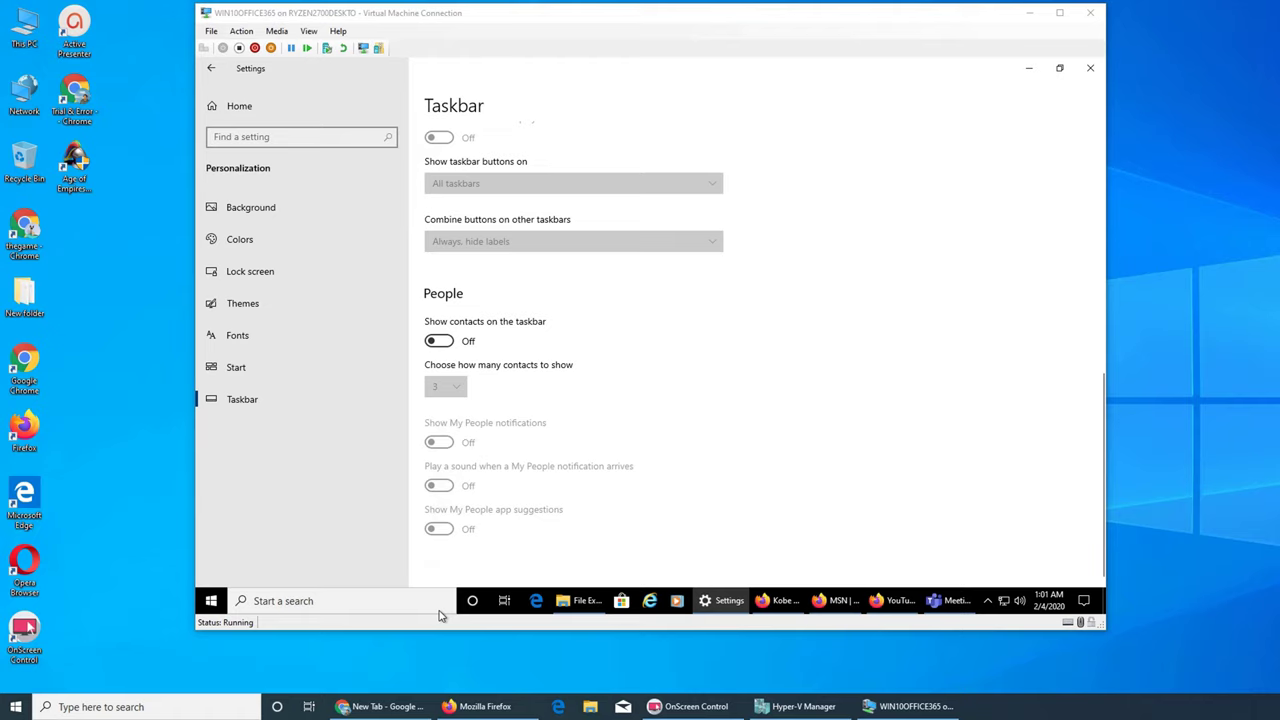
- Check the taskbar's Search display options and keep Show search box selected
right_click(474, 602)
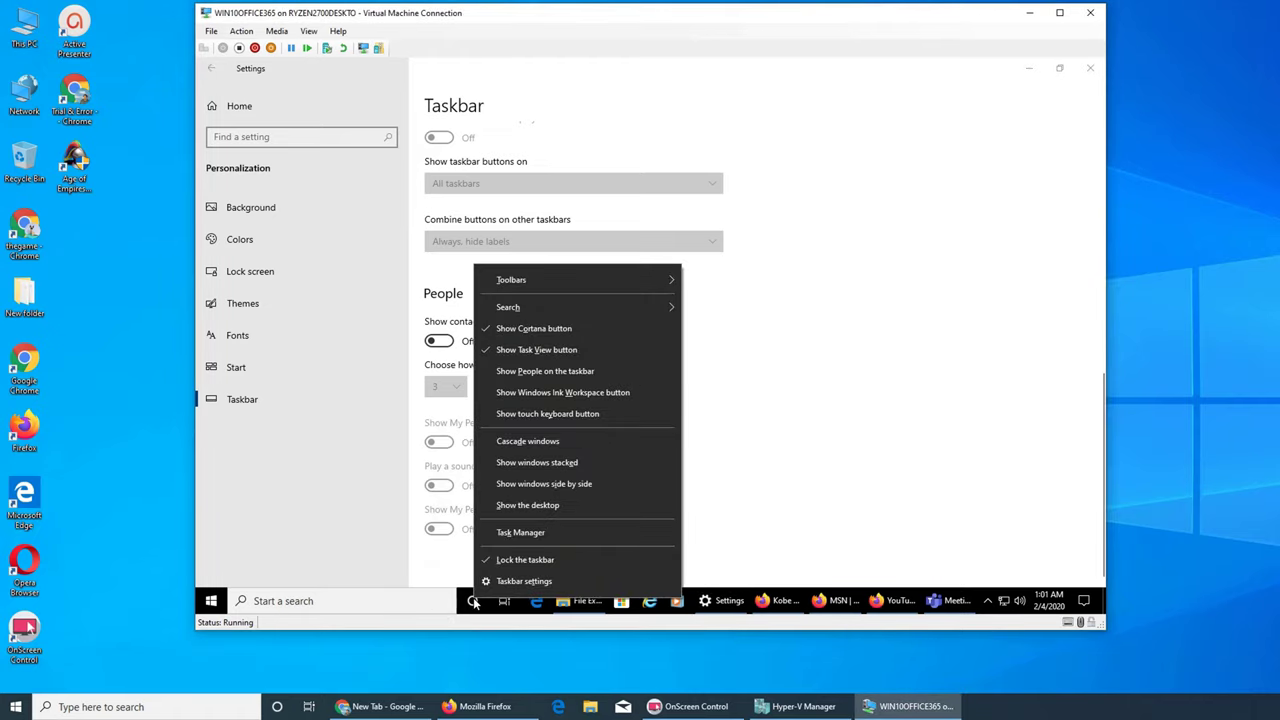
mouse_move(542, 310)
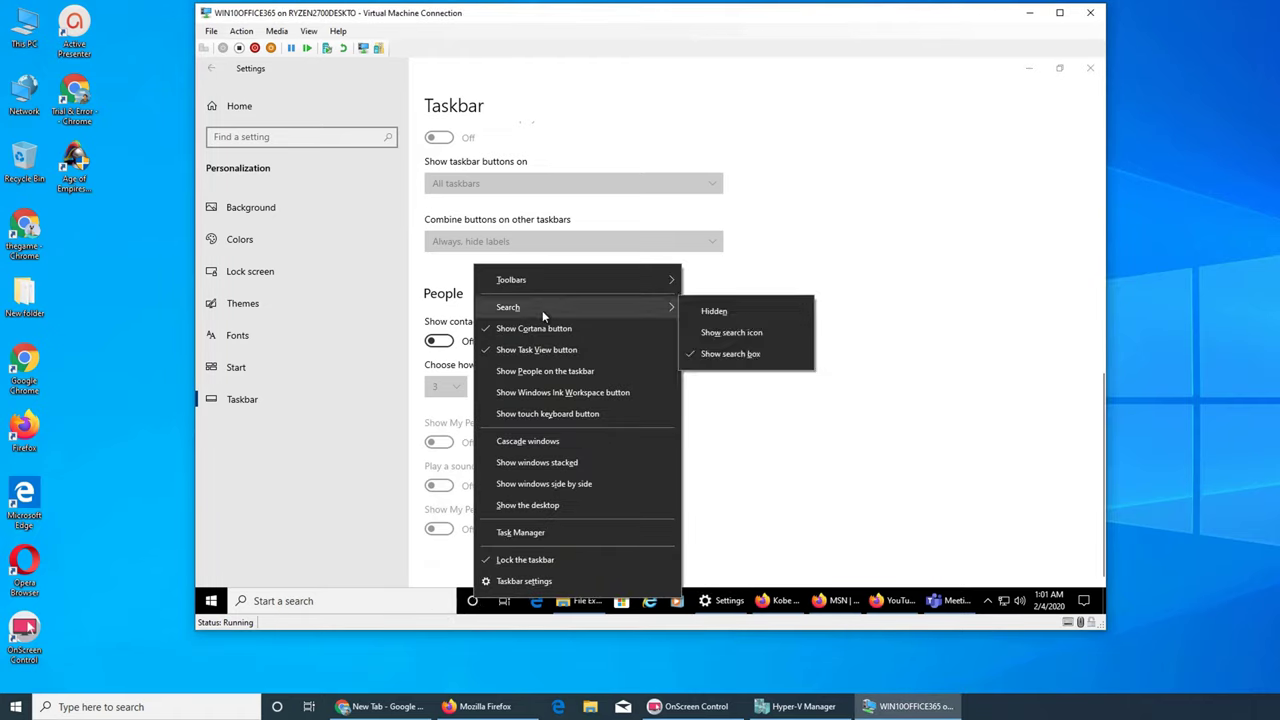
left_click(727, 354)
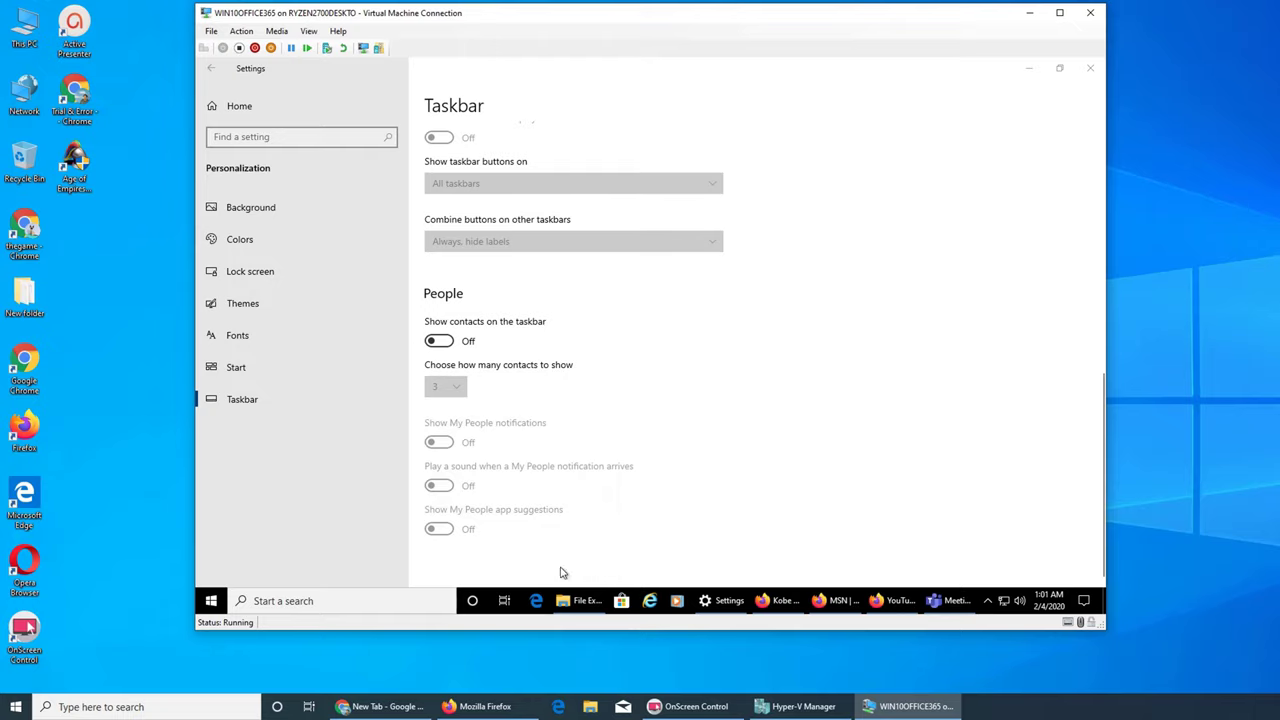
right_click(474, 600)
mouse_move(555, 307)
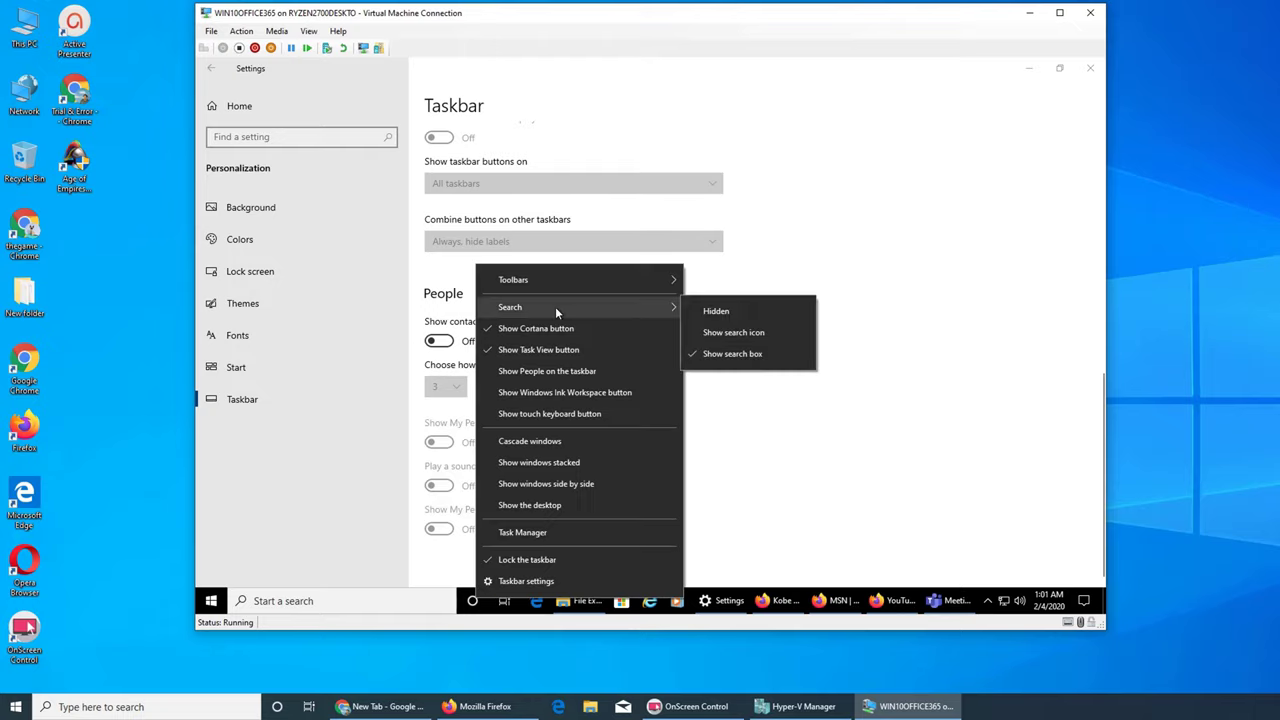
left_click(698, 356)
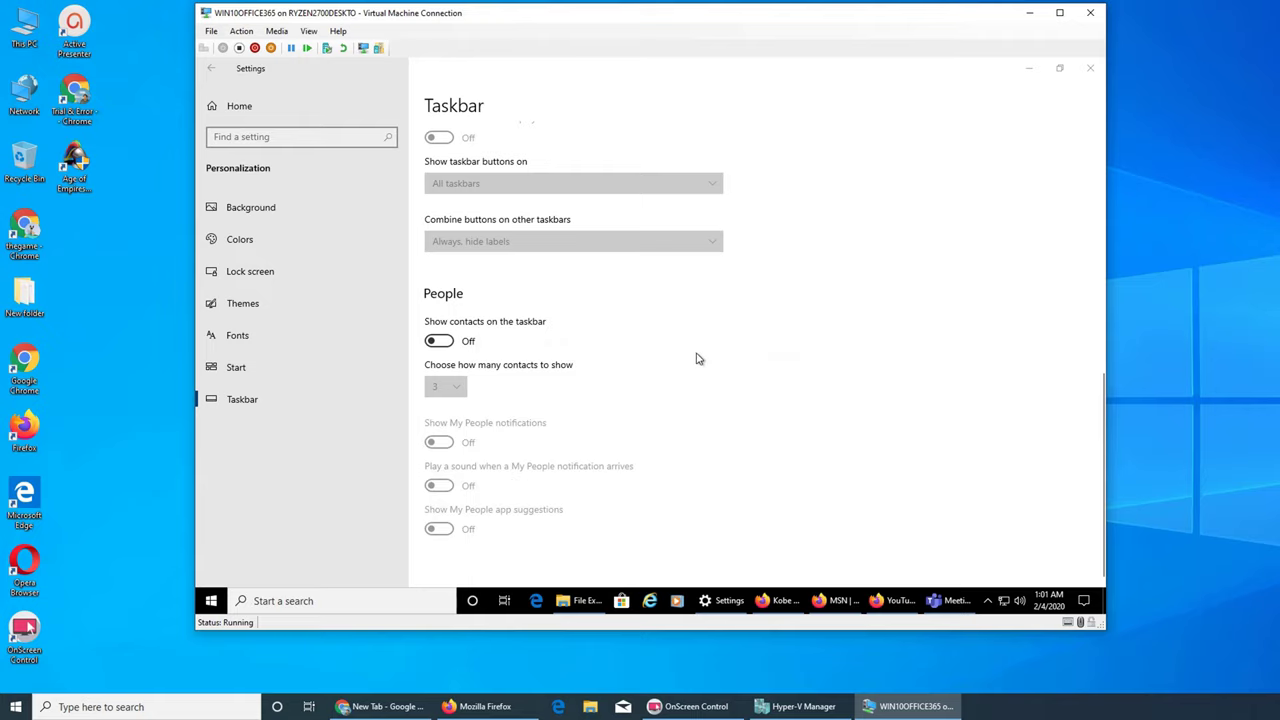
- Hide the Cortana button from the virtual machine's taskbar
right_click(481, 606)
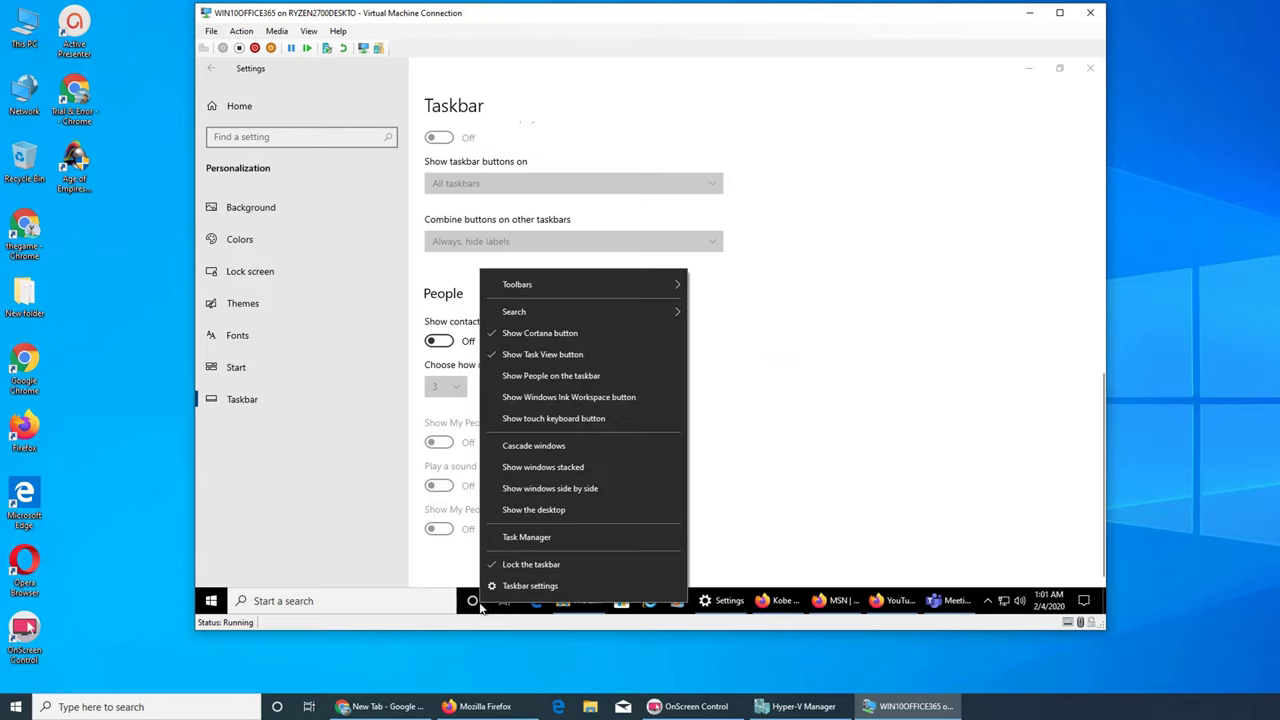
mouse_move(571, 318)
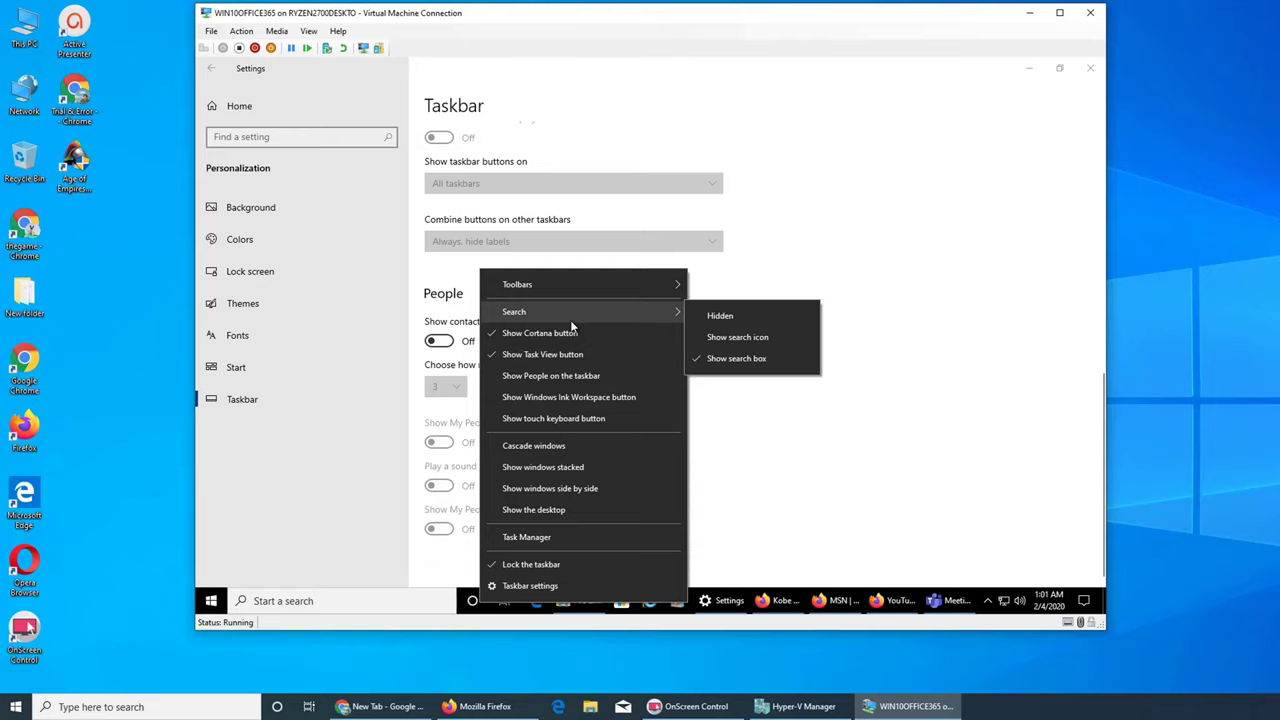
left_click(570, 335)
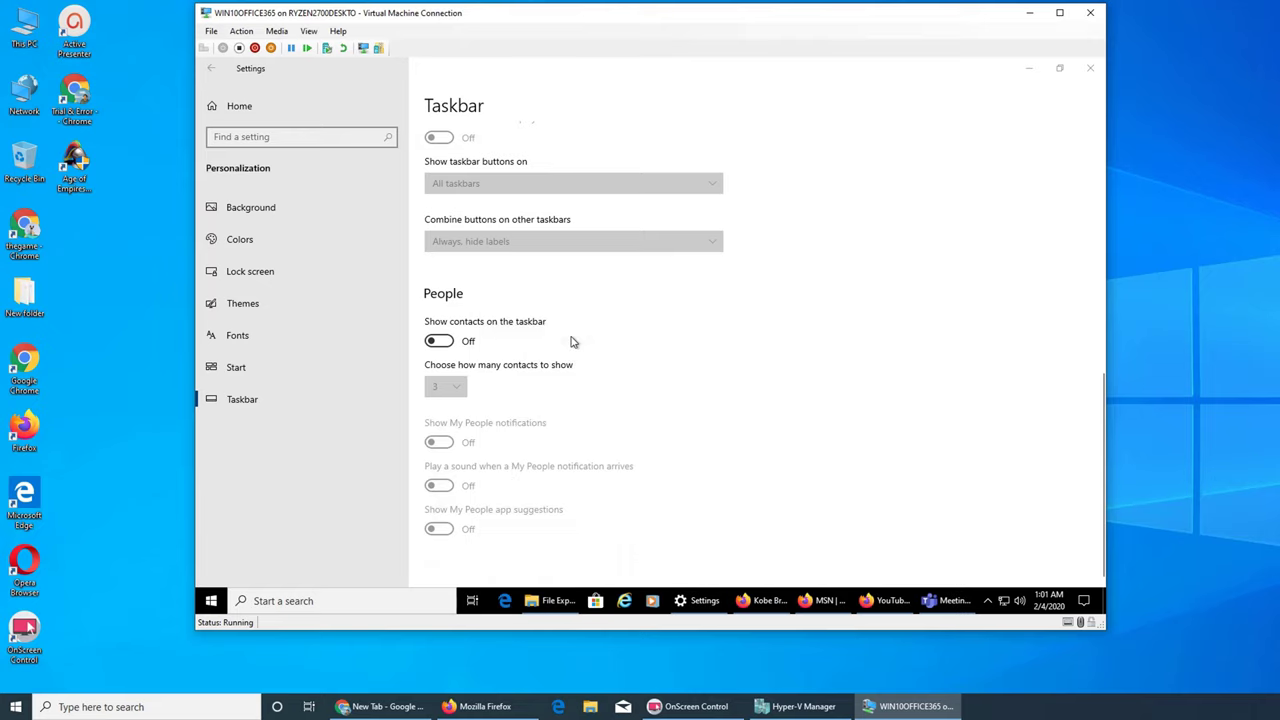
- Hide the Task View button from the taskbar and look at the Search display options again
right_click(476, 611)
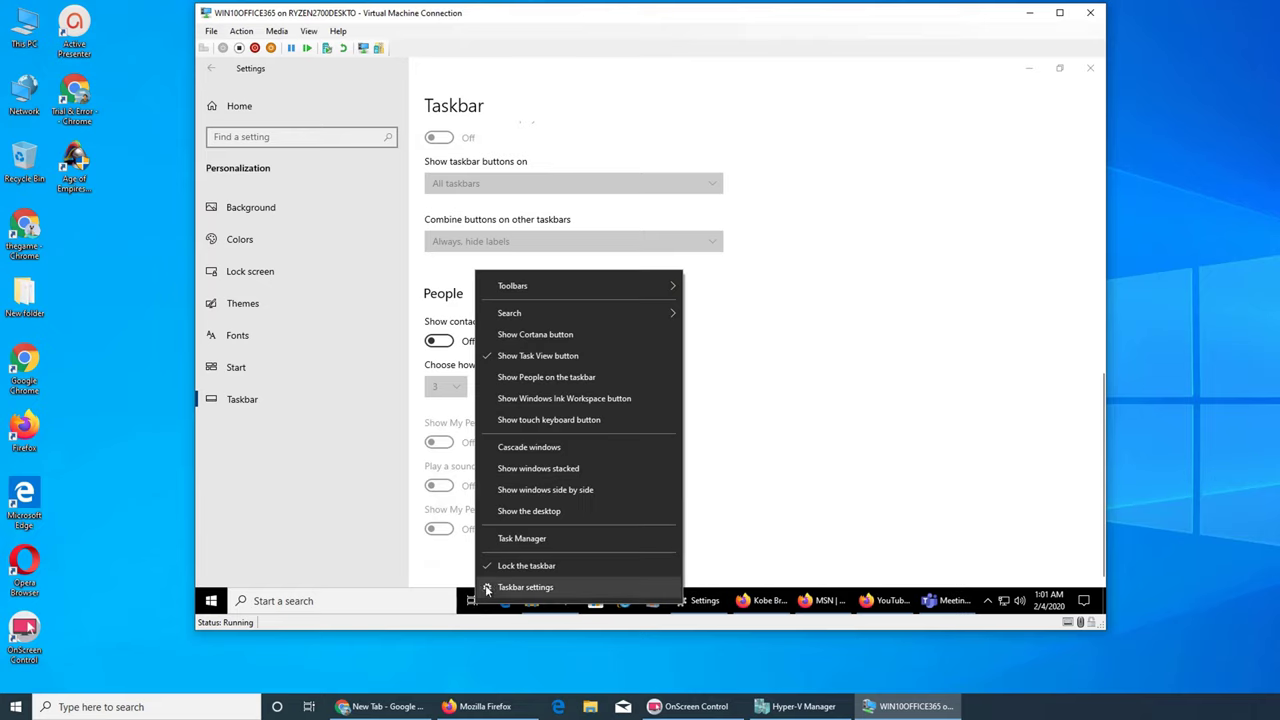
left_click(524, 357)
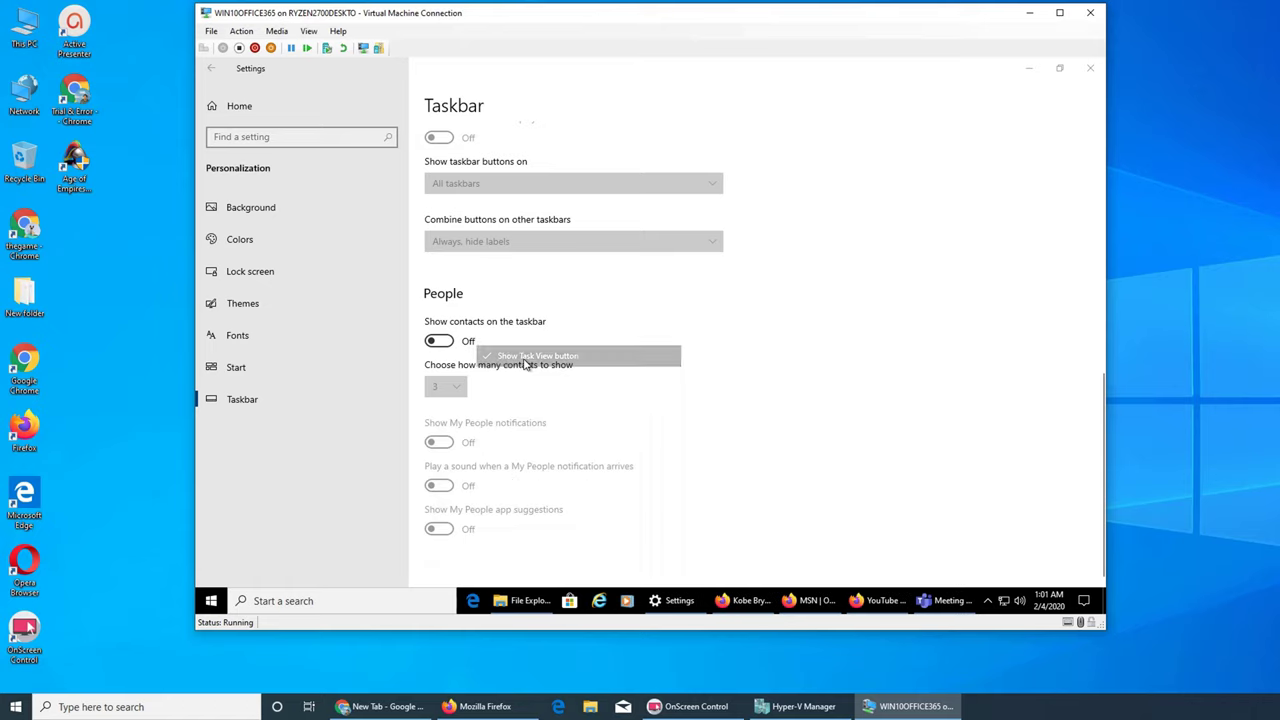
right_click(468, 604)
key("Escape")
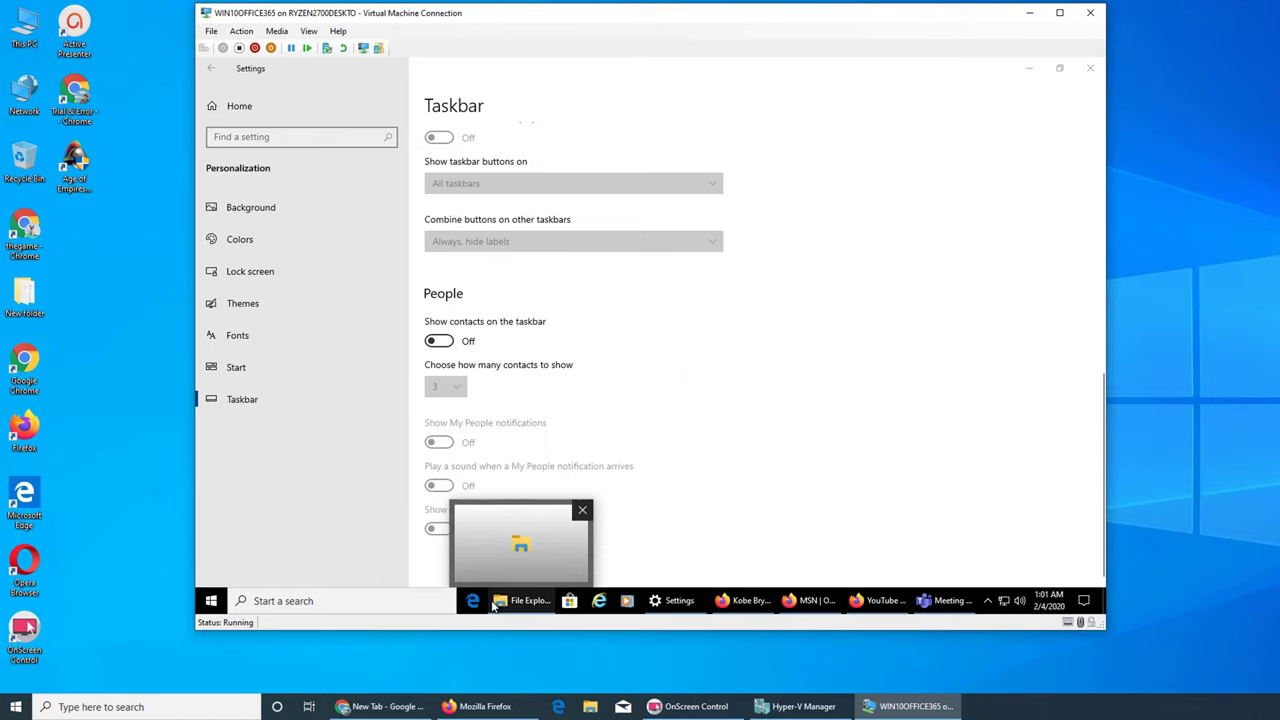
right_click(428, 604)
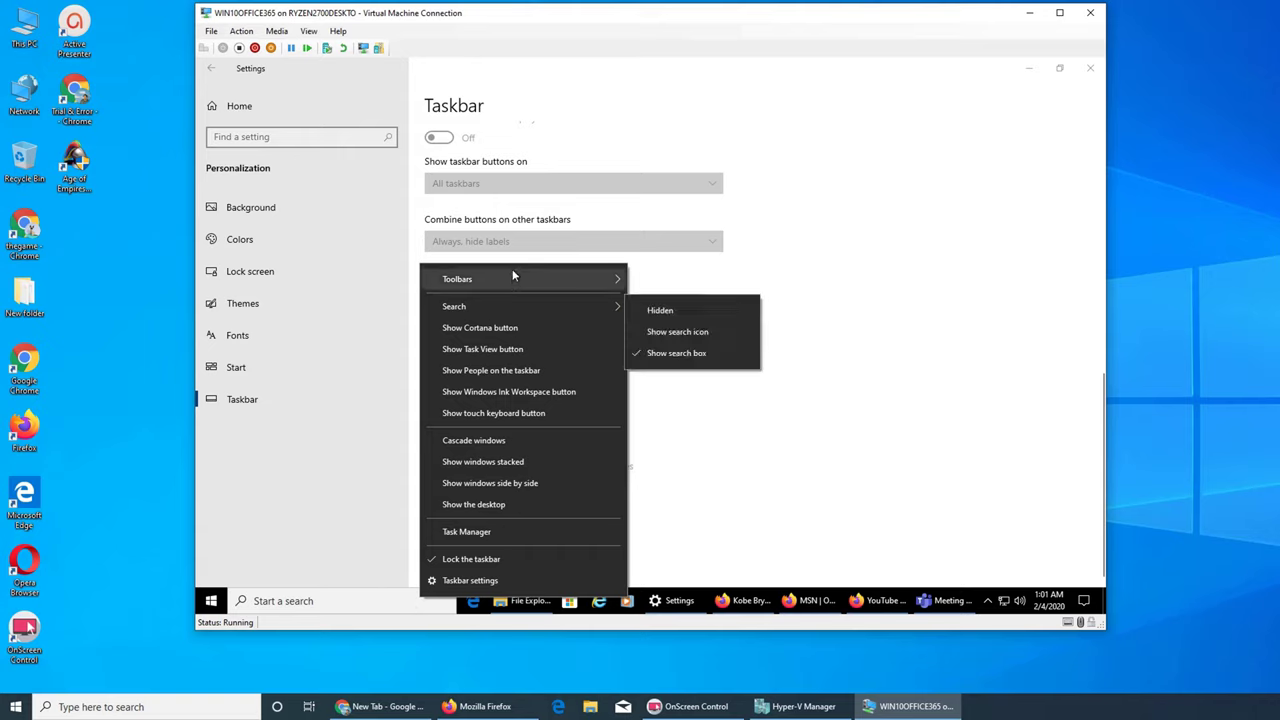
- Open Task Manager from the taskbar and close it, and show the Task View button on the taskbar again
right_click(985, 603)
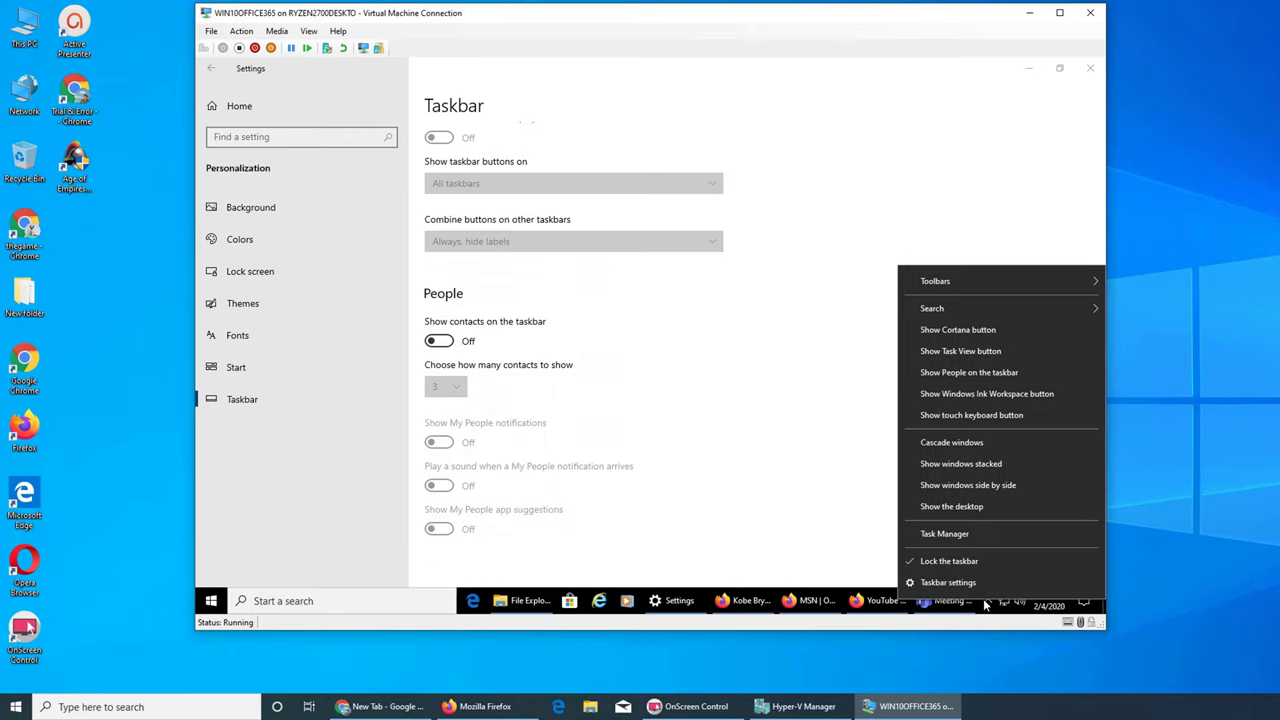
left_click(975, 534)
left_click(1080, 118)
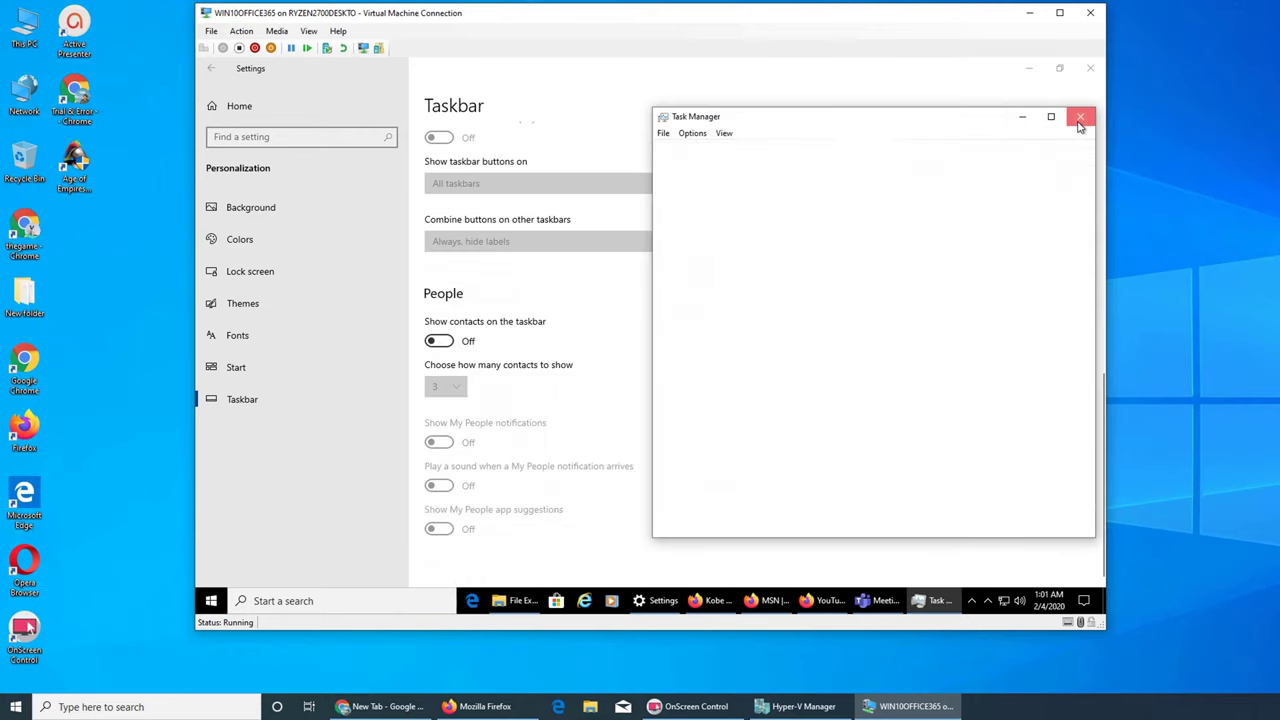
right_click(1000, 603)
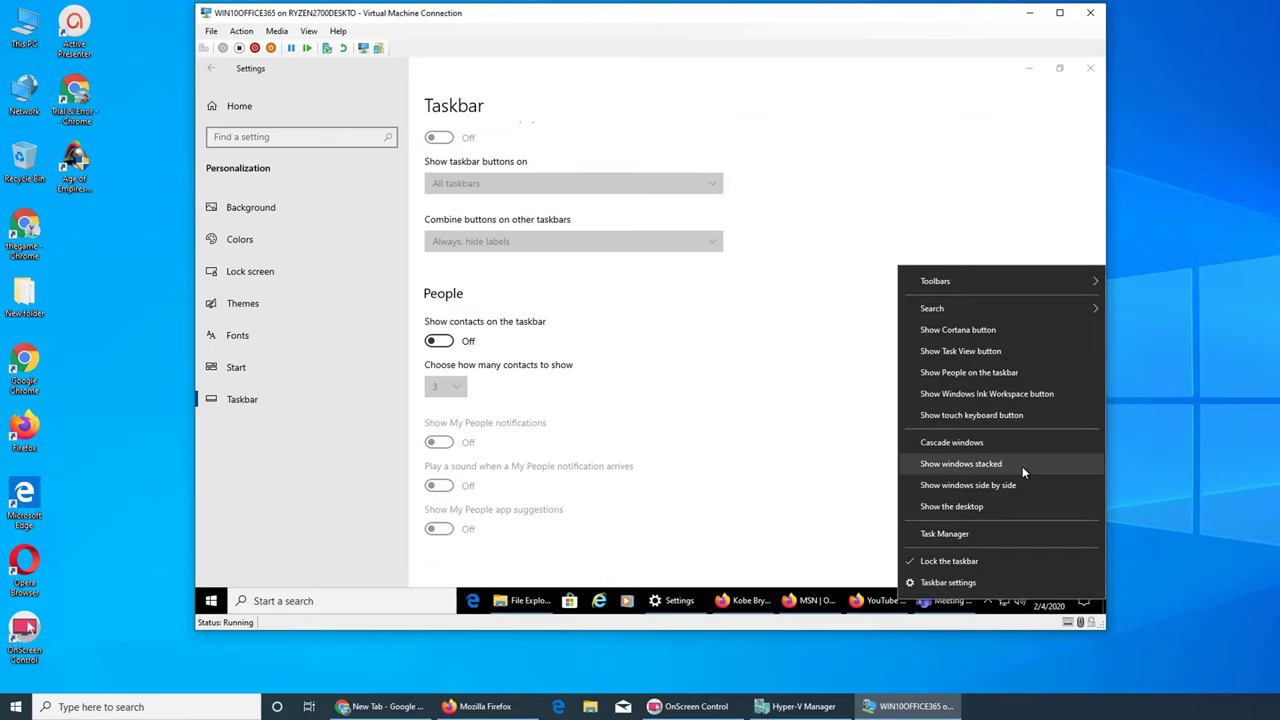
left_click(1050, 351)
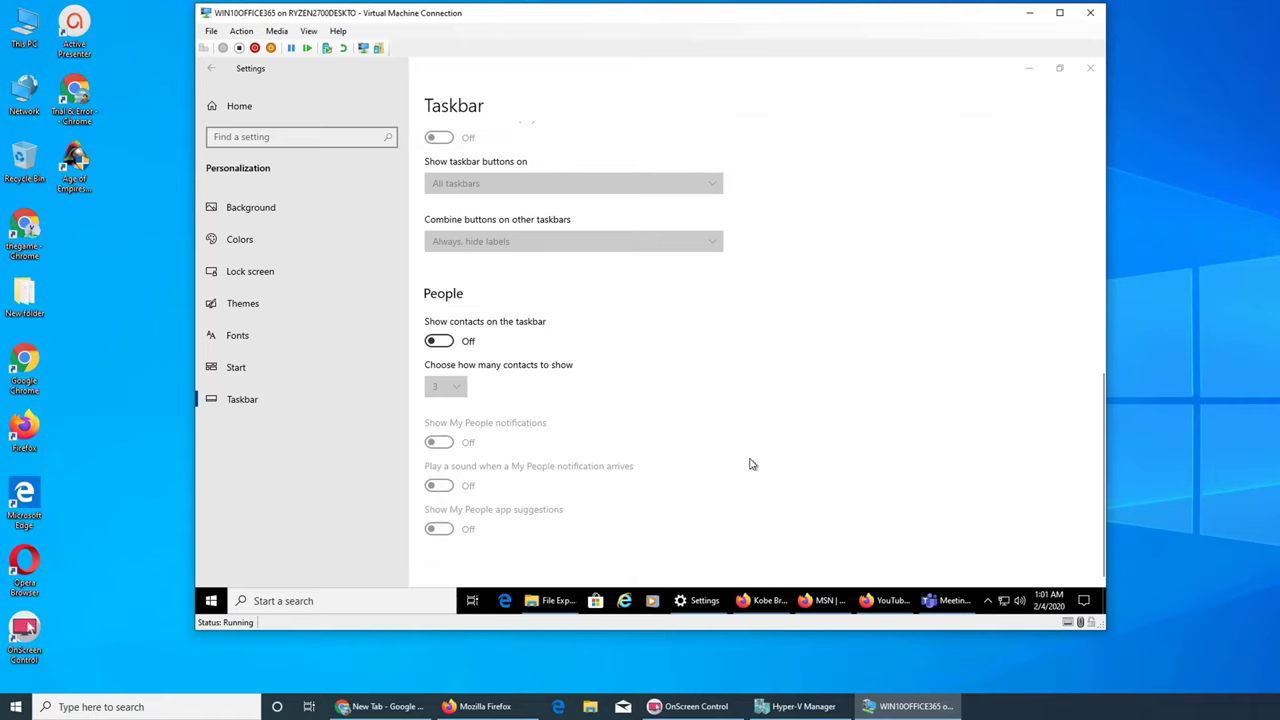
- Set the taskbar's Search display option to Hidden
right_click(472, 603)
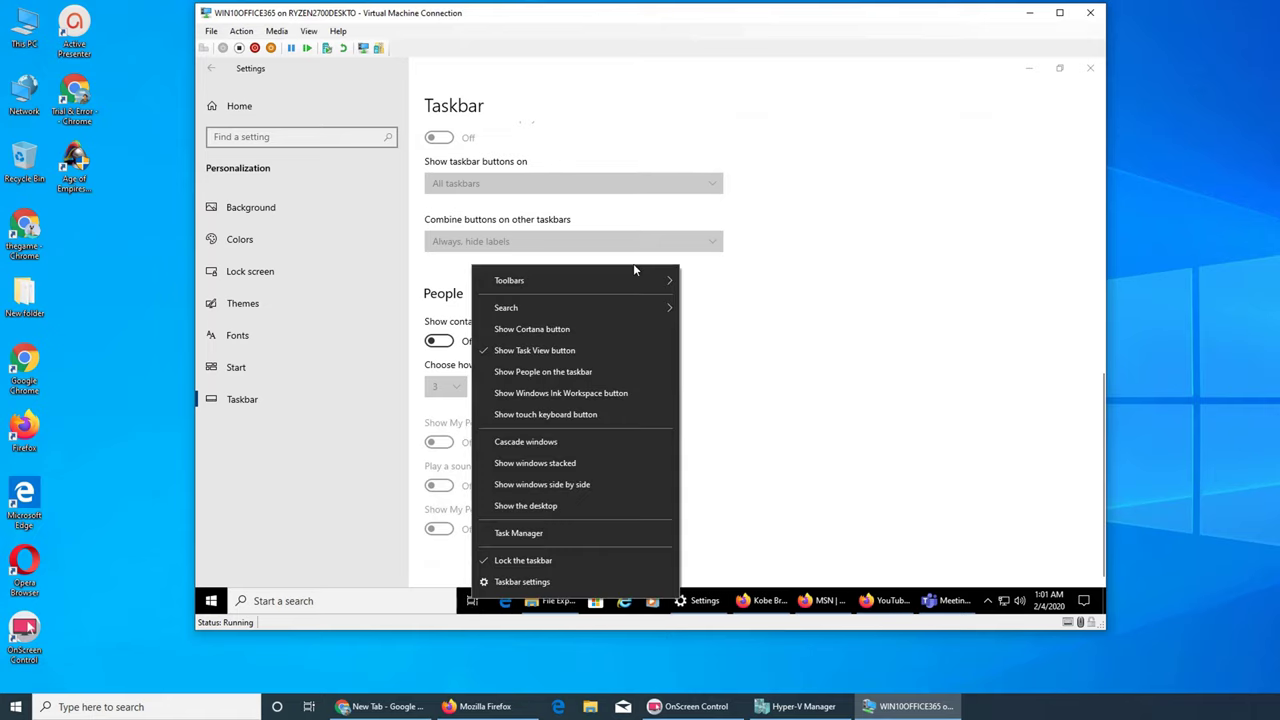
mouse_move(610, 311)
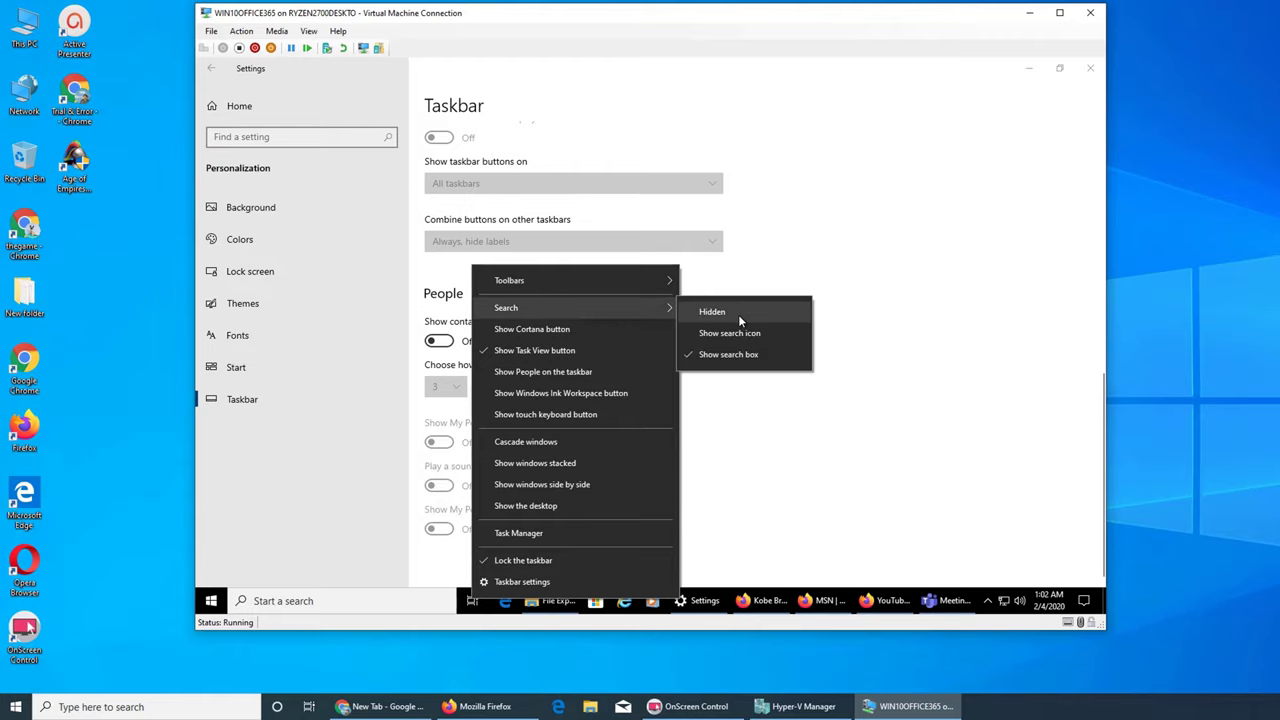
left_click(732, 314)
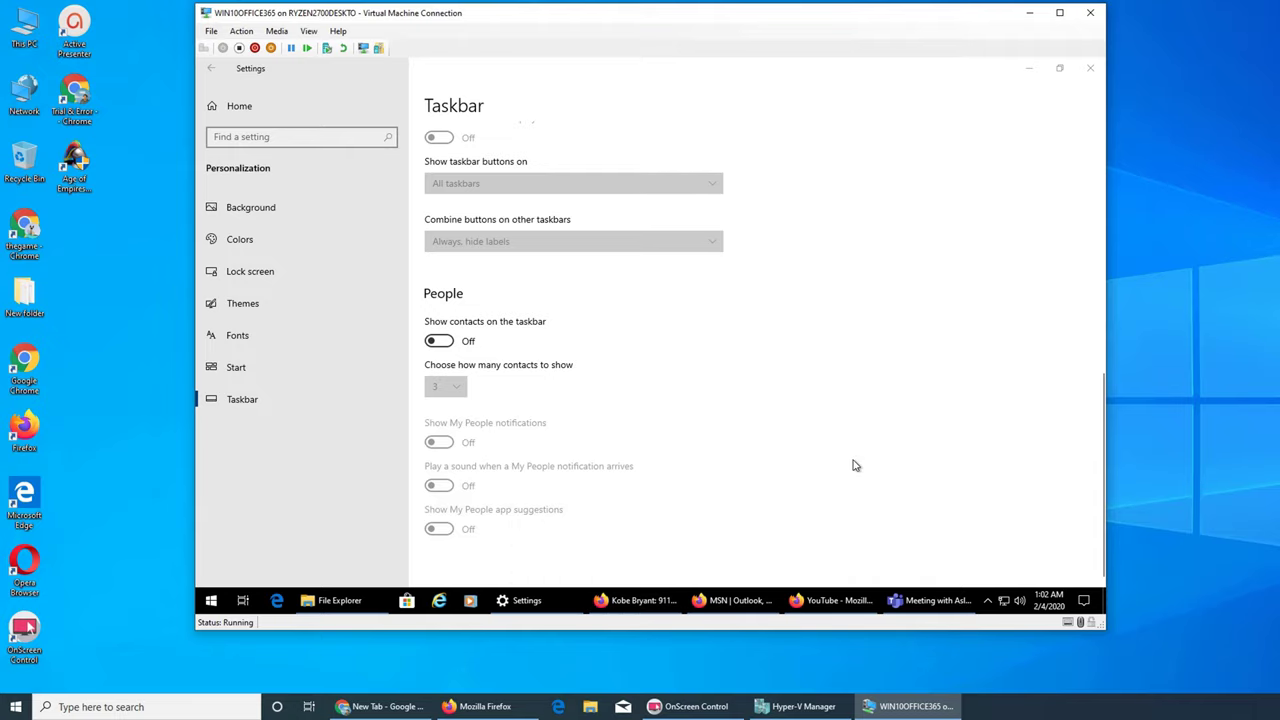
- Unpin Microsoft Store, Internet Explorer and the media player from the taskbar
right_click(409, 603)
left_click(368, 573)
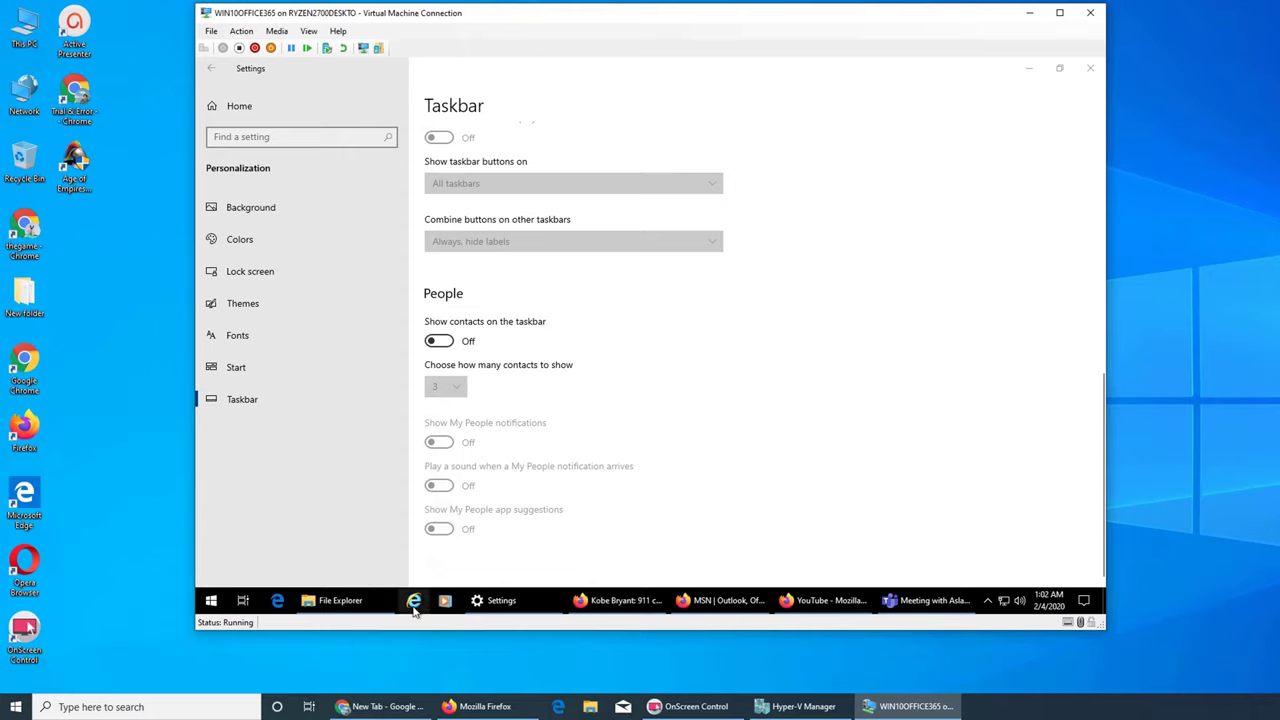
right_click(409, 605)
left_click(374, 572)
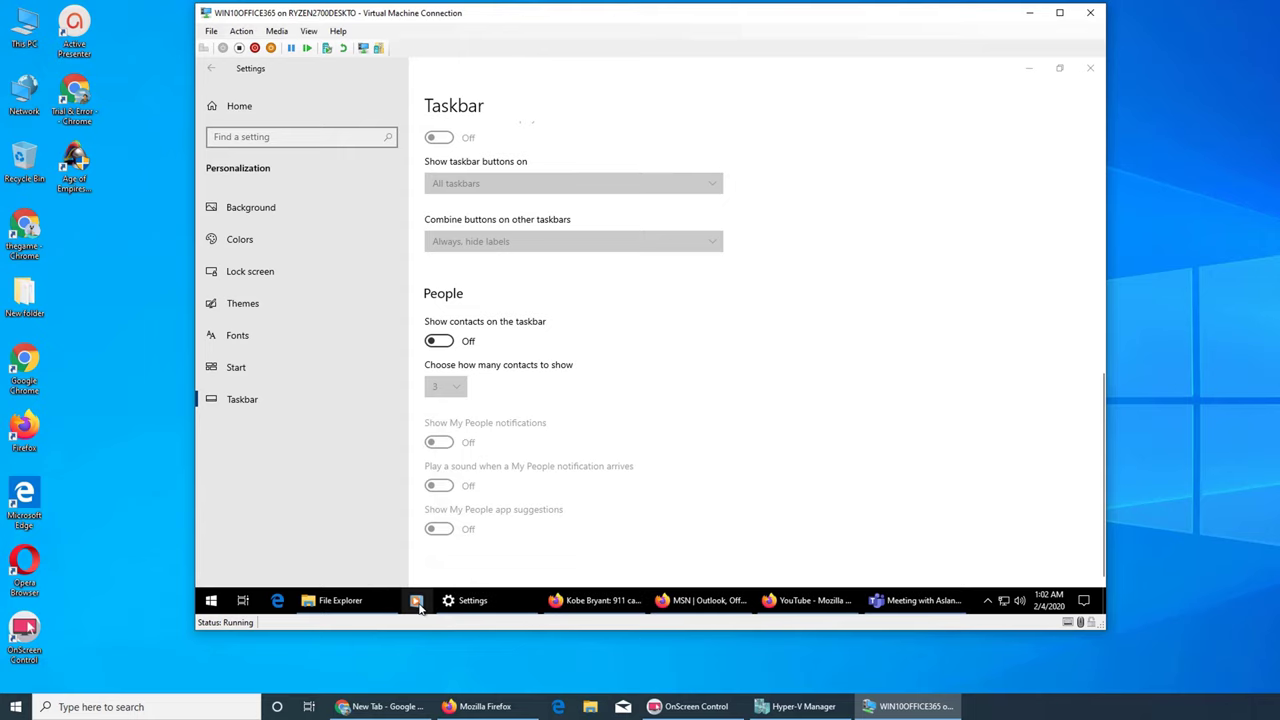
right_click(418, 606)
left_click(385, 573)
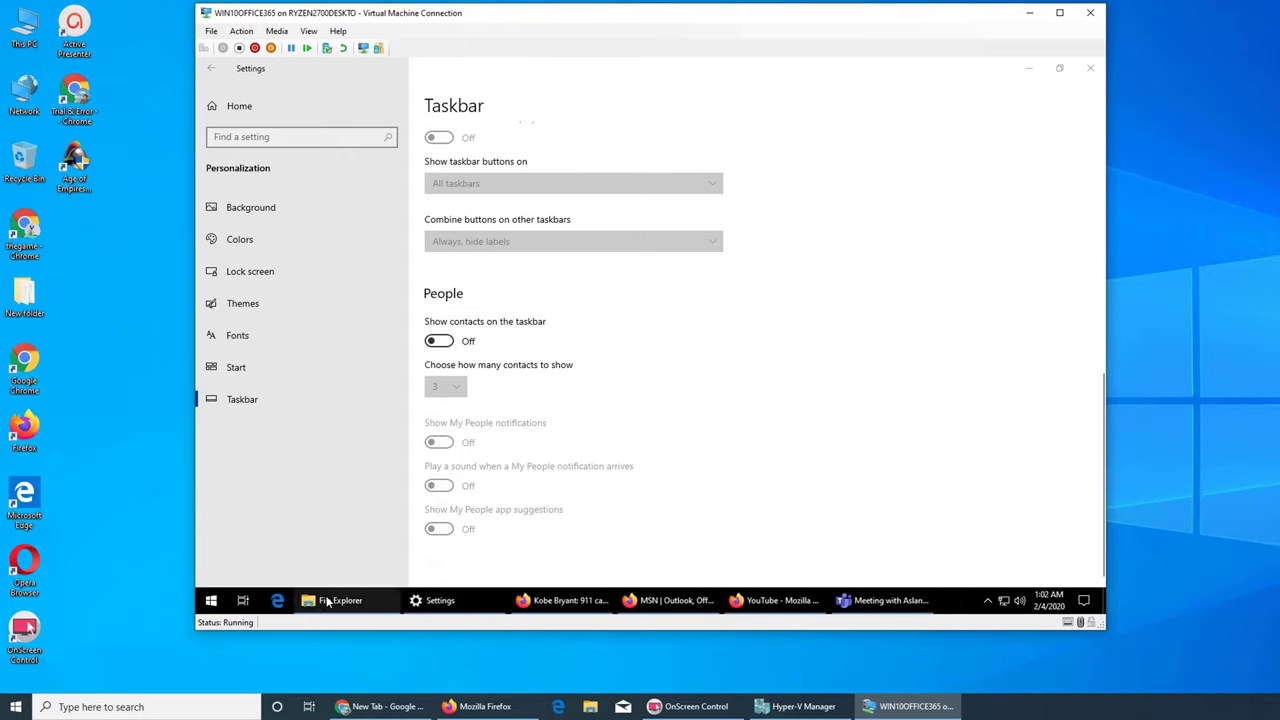
- Bring up the running File Explorer window, close it, and look over the Taskbar settings page again
left_click(341, 601)
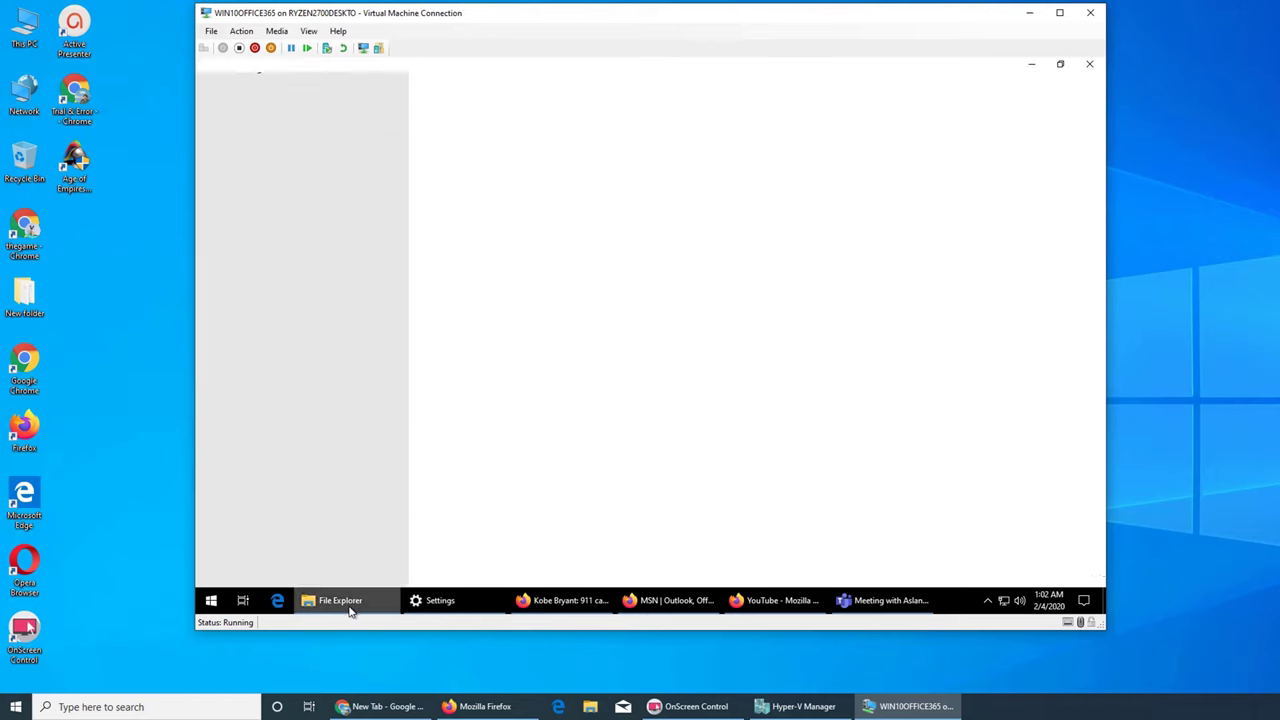
left_click(1090, 64)
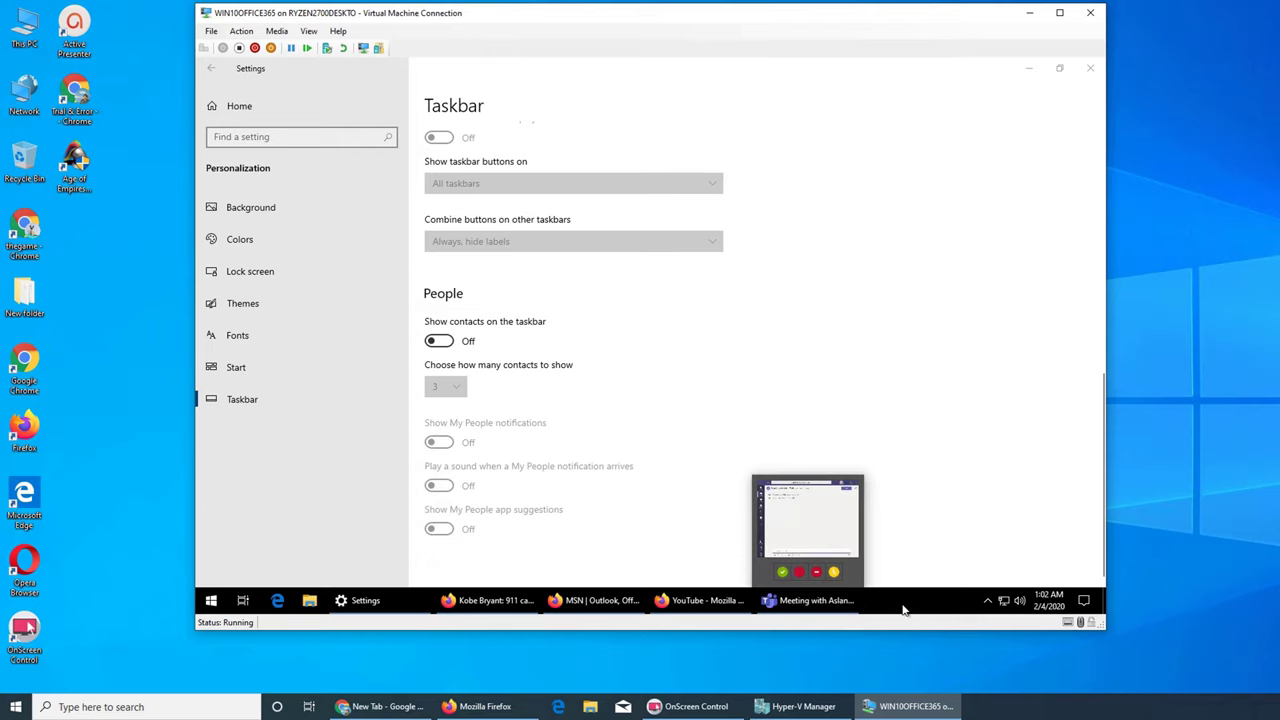
scroll(903, 464, "up", 10)
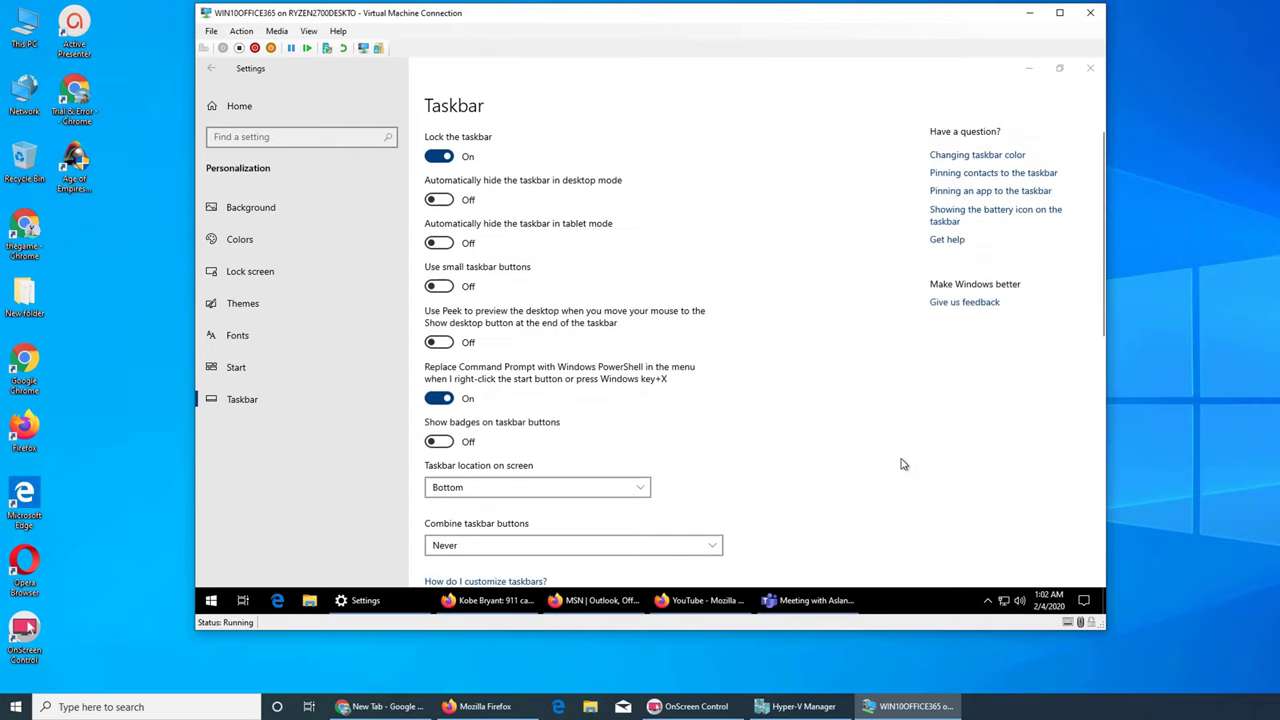
scroll(843, 472, "down", 10)
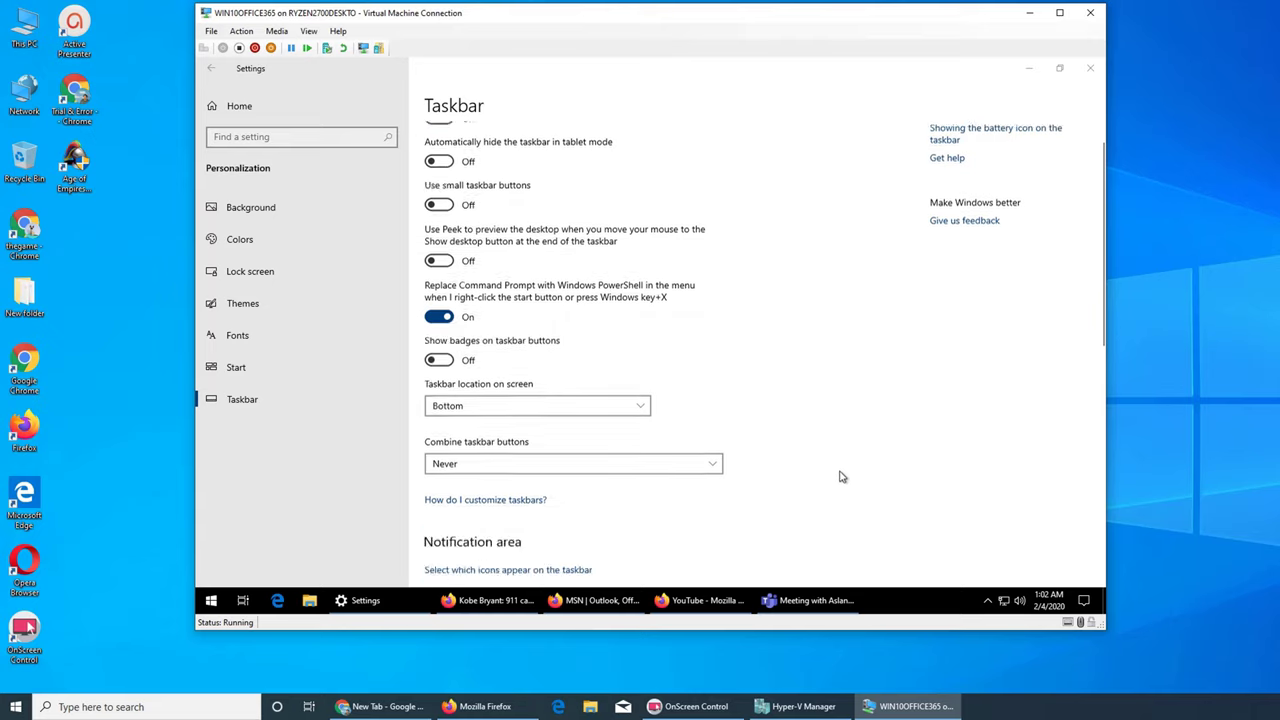